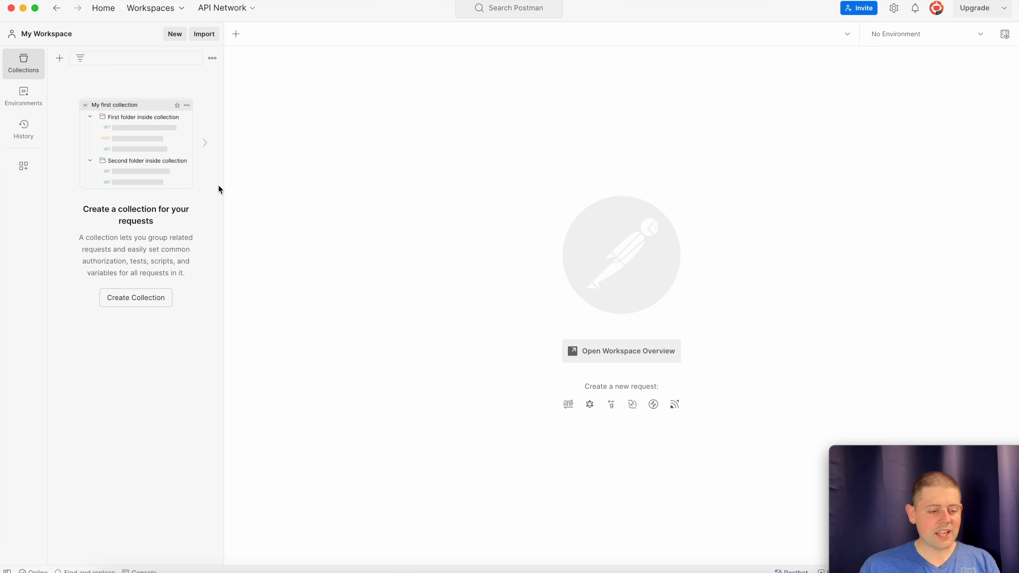
- Create a collection named API Test and add a new request to it
left_click(126, 297)
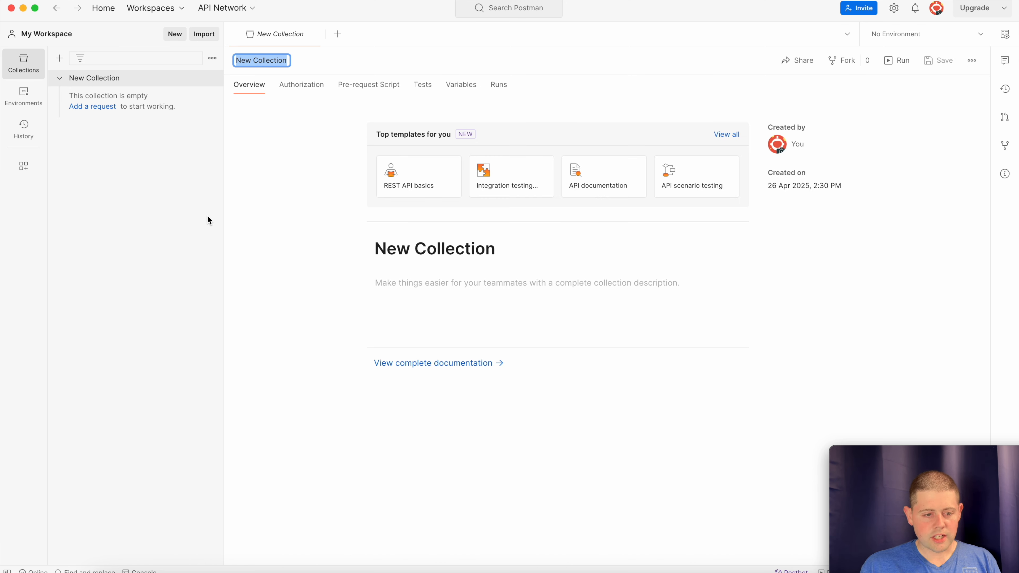
type("API Tes")
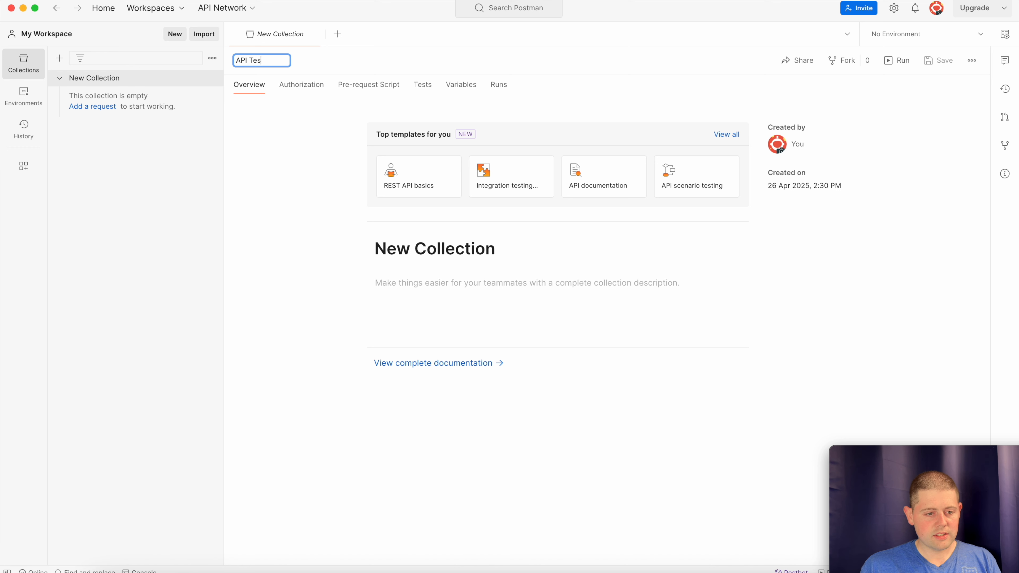
type("t")
key("Return")
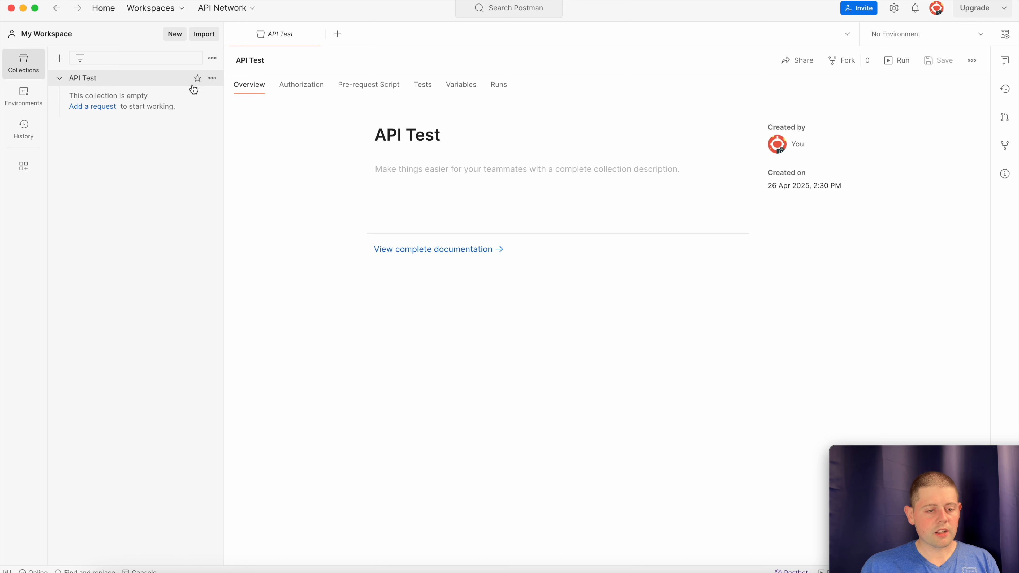
left_click(109, 113)
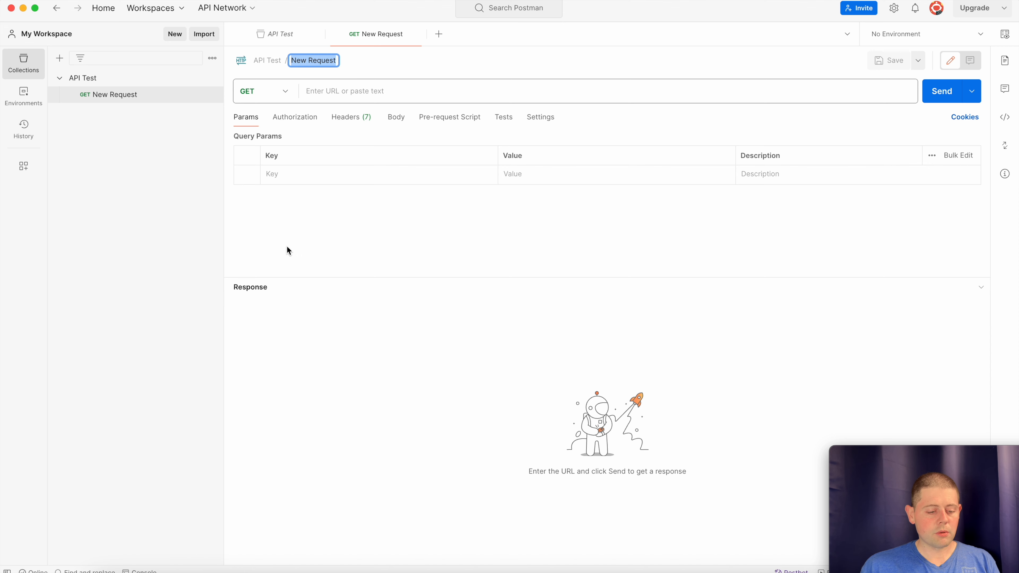
- Switch to Safari and review the Resources and Routes sections of the JSONPlaceholder page
left_click(190, 571)
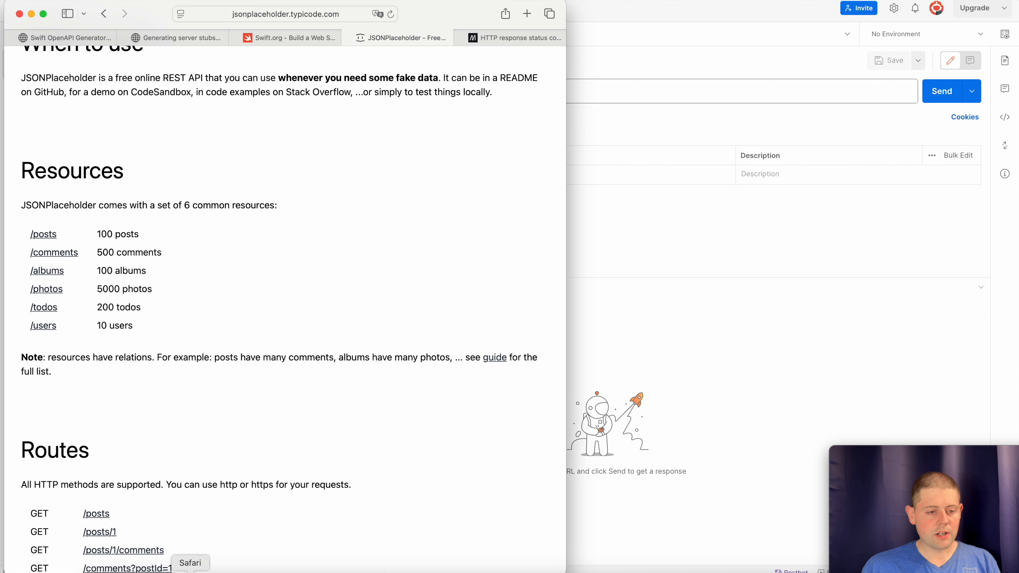
scroll(292, 209, "down", 2)
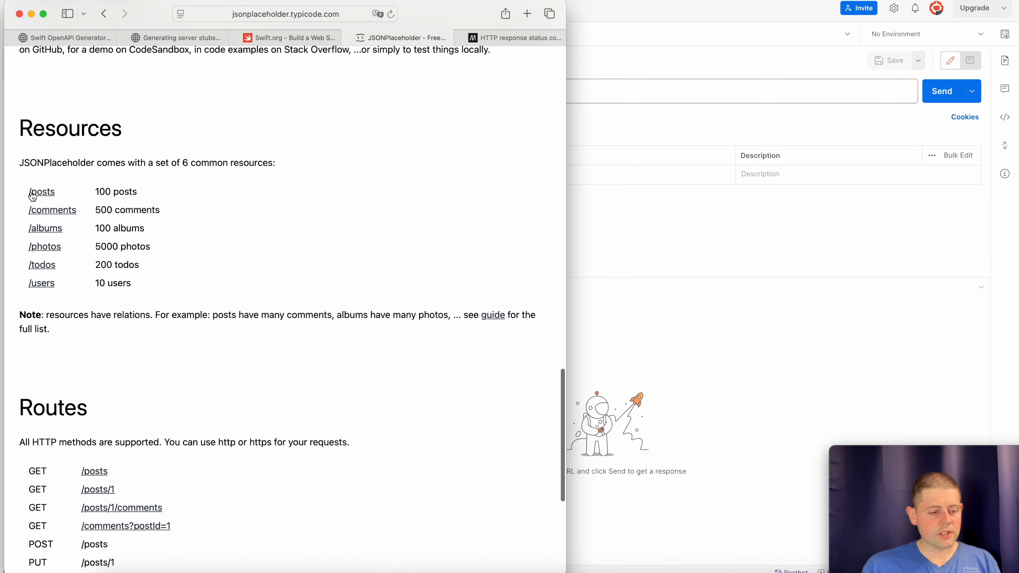
left_click_drag(24, 162, 162, 282)
left_click(162, 282)
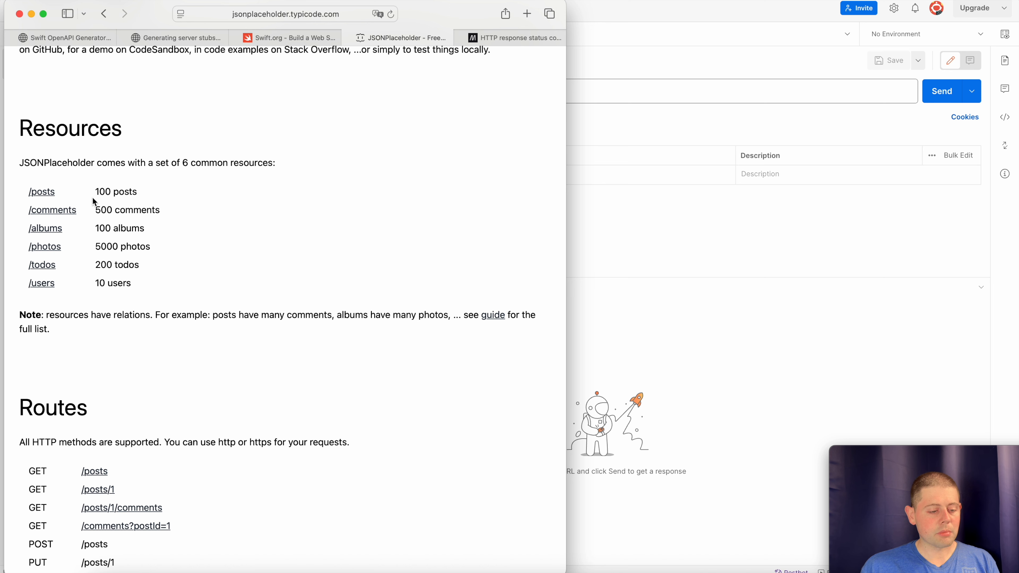
scroll(153, 403, "down", 2)
scroll(154, 403, "down", 3)
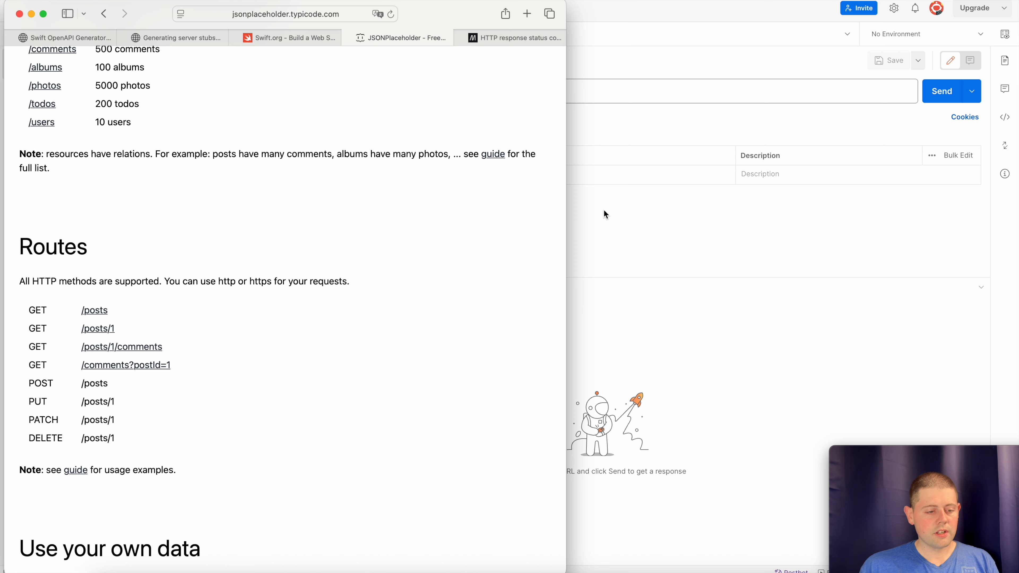
- Return to Postman and rename the new request as Get Posts
left_click(687, 187)
left_click(326, 61)
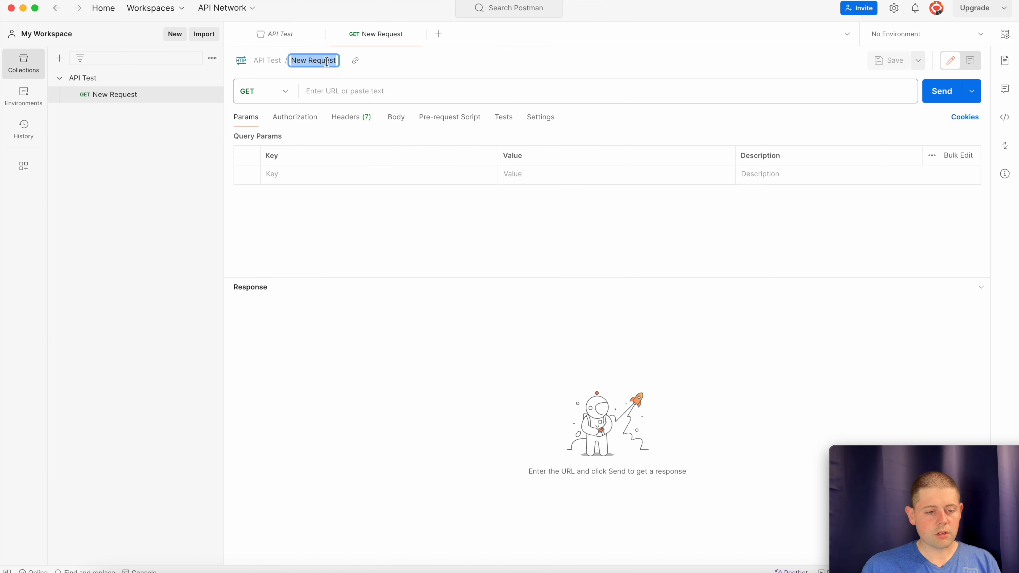
type("Get Posts")
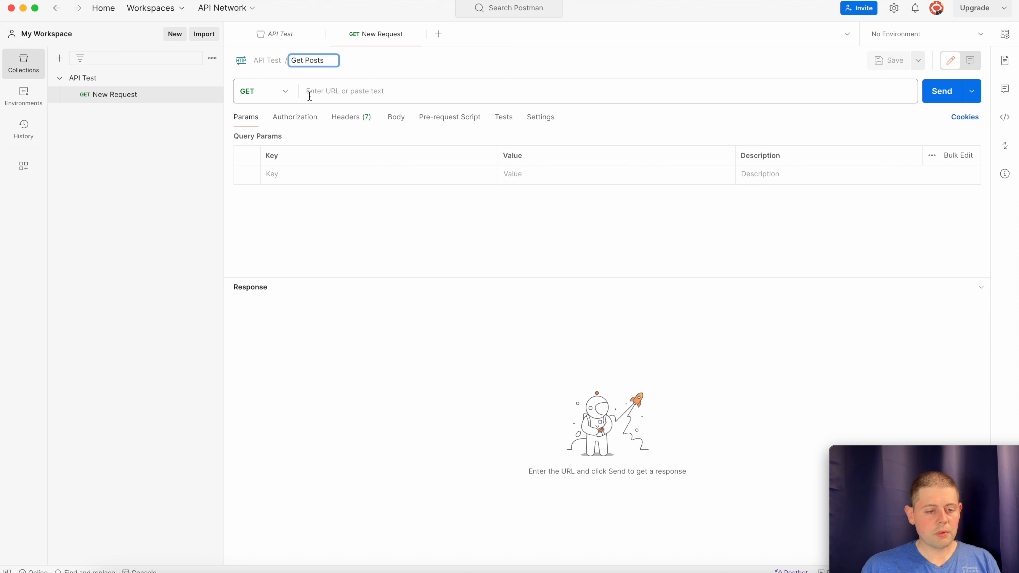
left_click(191, 572)
key("super+Tab")
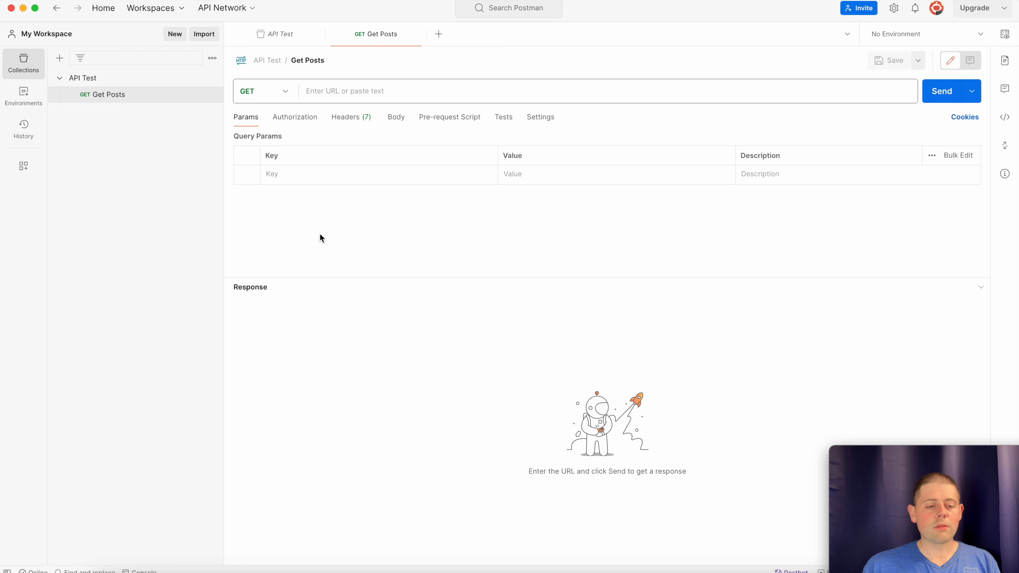
left_click(339, 91)
type("https://jsonplaceholder.typicode.com")
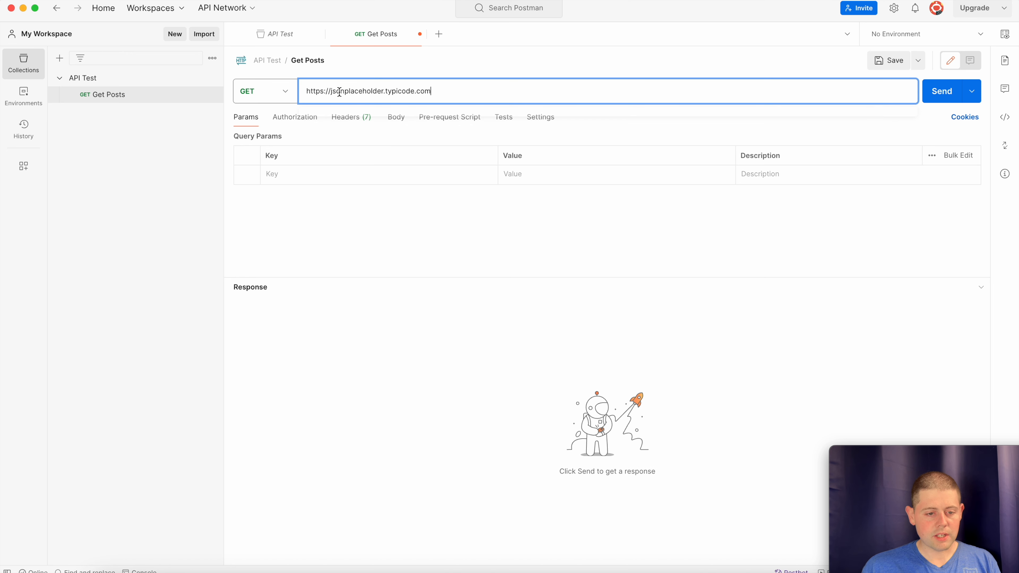
type("/posts")
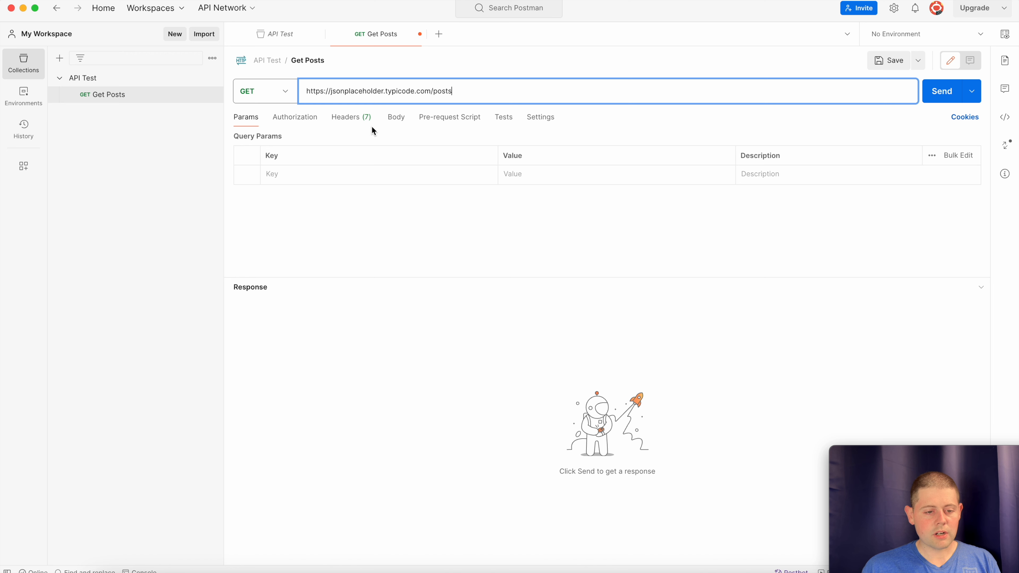
- Review the request's headers, body options, available HTTP methods and the posts part of its URL
left_click(347, 123)
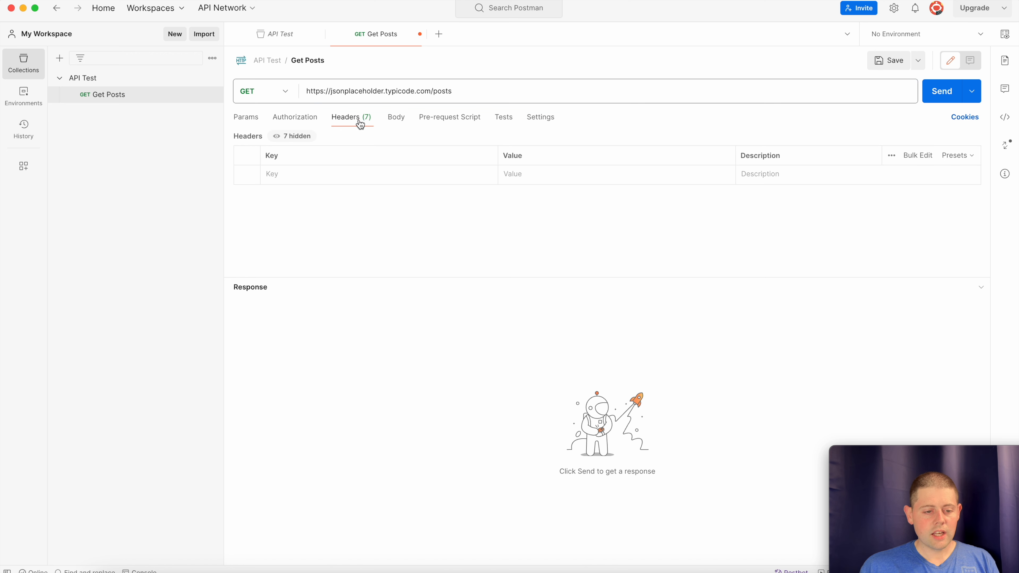
left_click(397, 124)
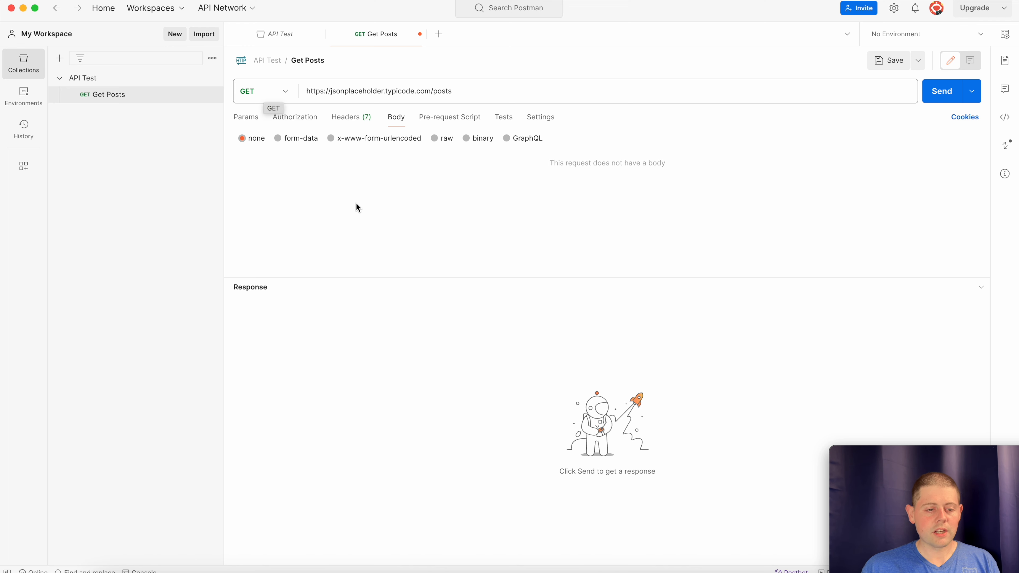
left_click(285, 93)
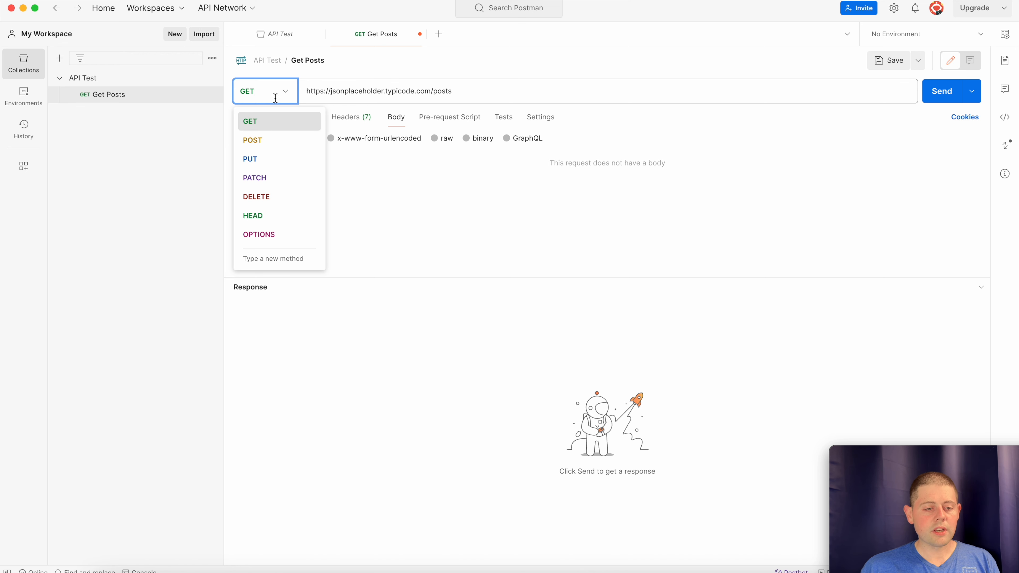
left_click(462, 92)
left_click_drag(462, 91, 433, 92)
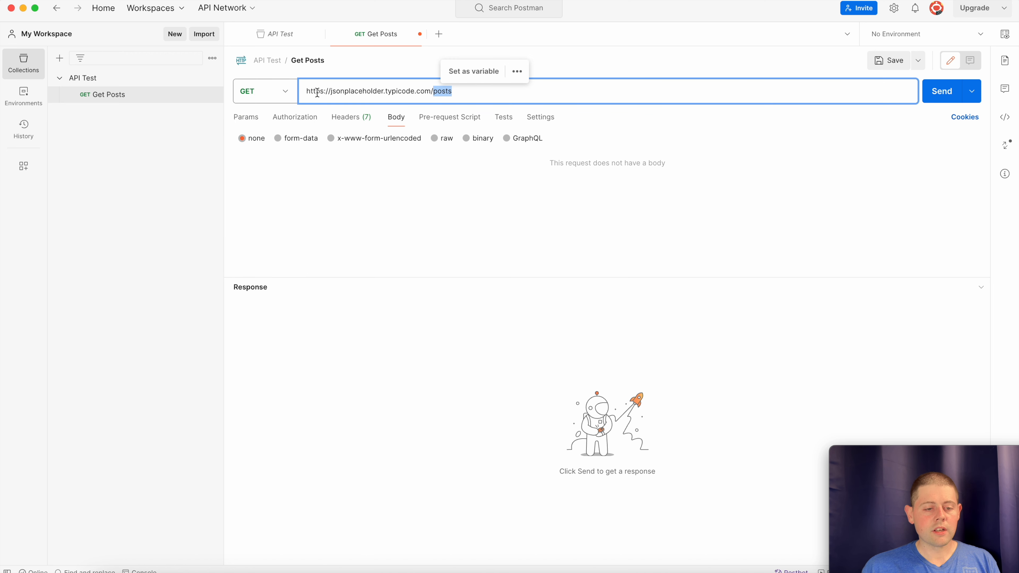
left_click(406, 91)
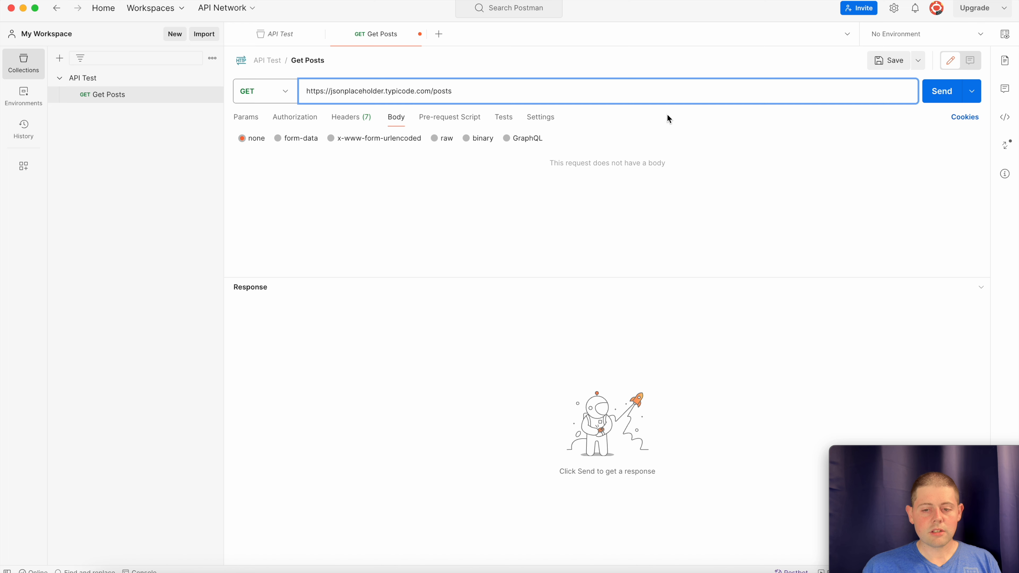
- Send the GET request for all posts and highlight the first post object in the response
left_click(936, 104)
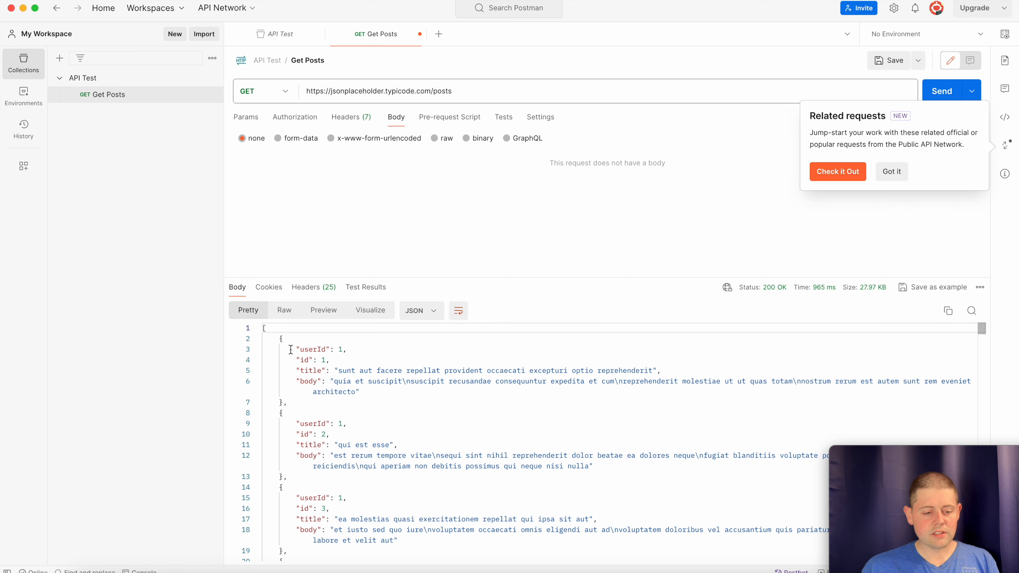
left_click_drag(280, 339, 291, 404)
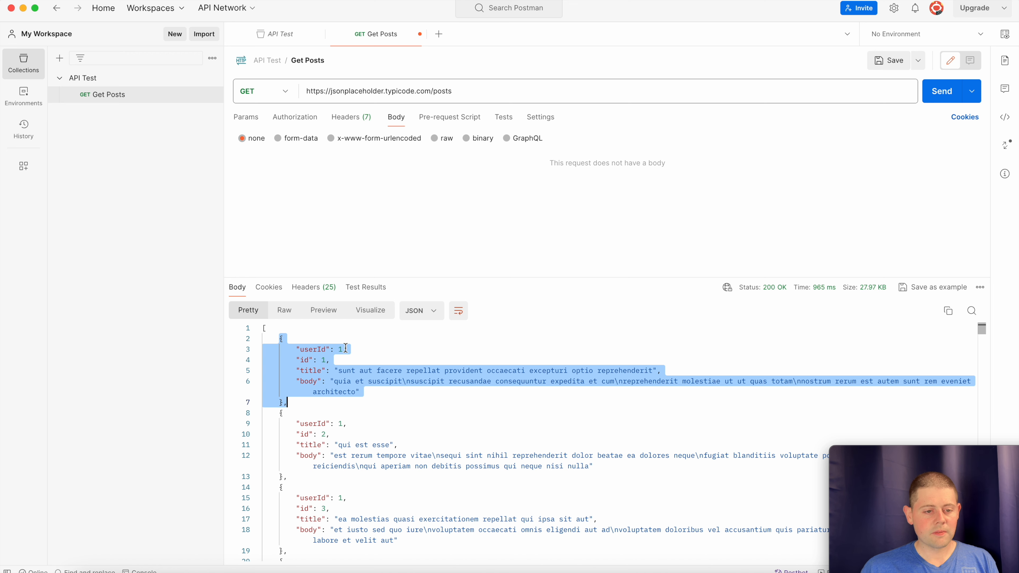
left_click(170, 571)
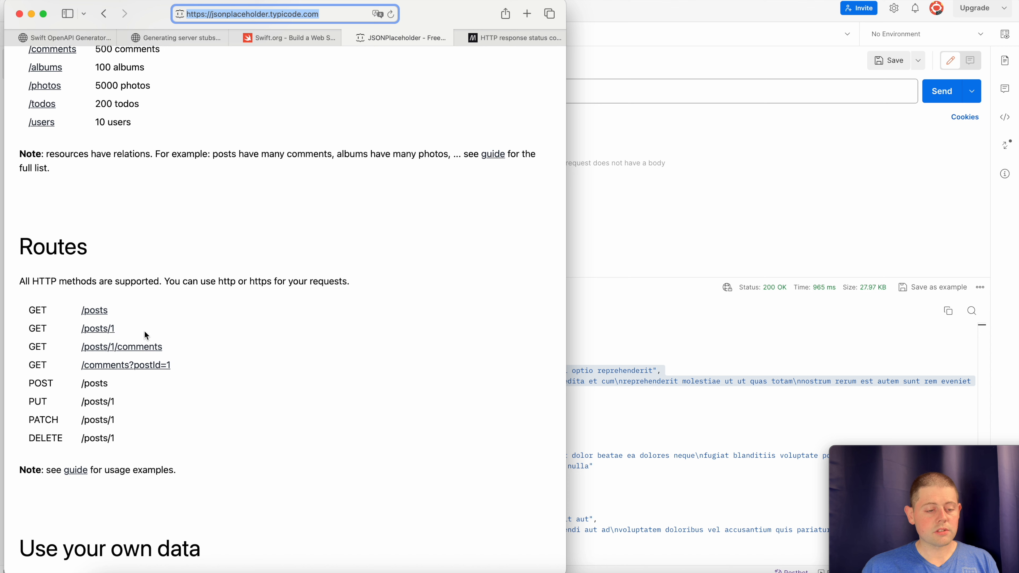
left_click(613, 135)
left_click(500, 92)
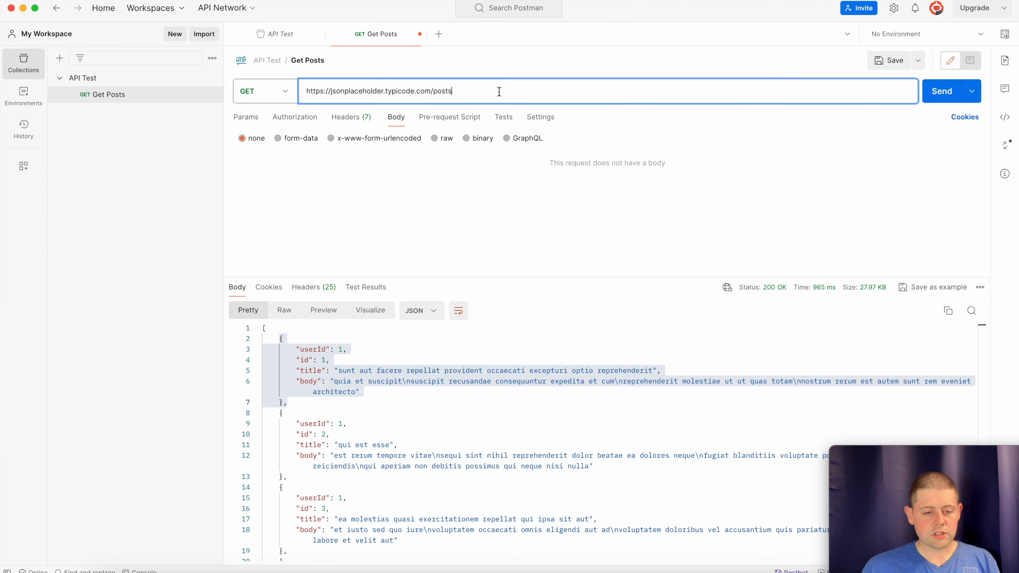
left_click(942, 93)
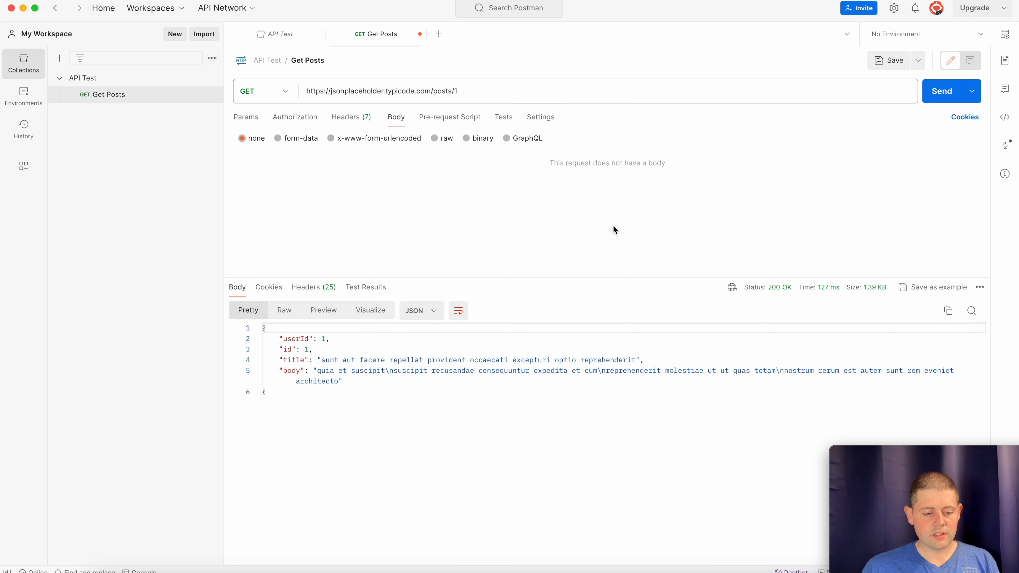
left_click_drag(265, 331, 275, 398)
left_click(190, 572)
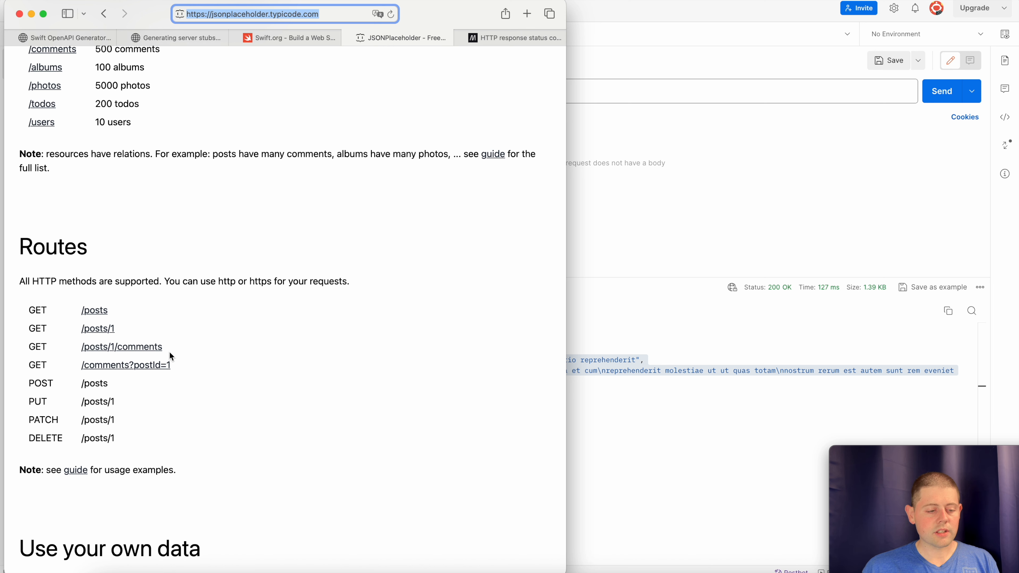
left_click(645, 130)
left_click(482, 88)
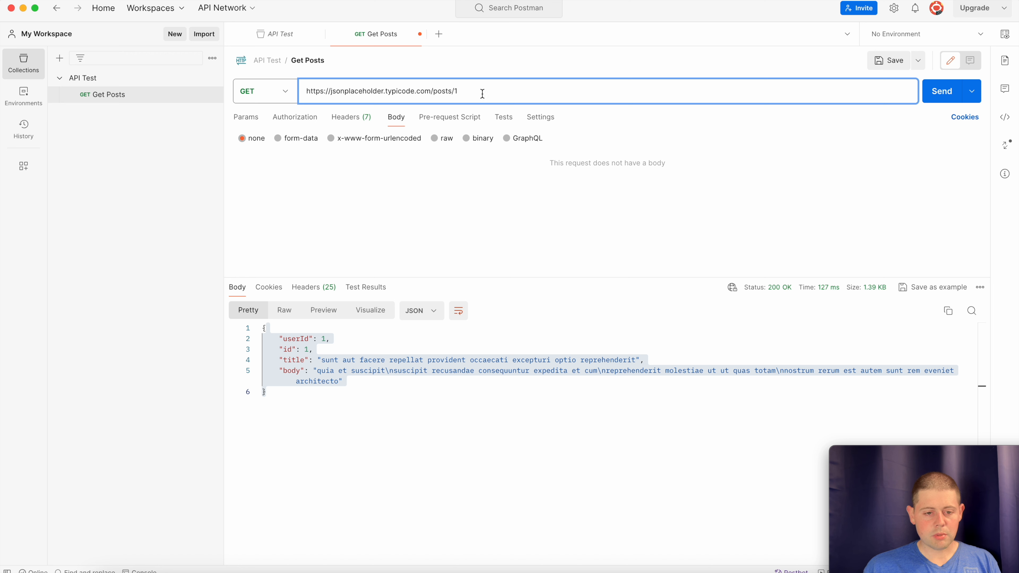
type("/comments")
left_click(940, 93)
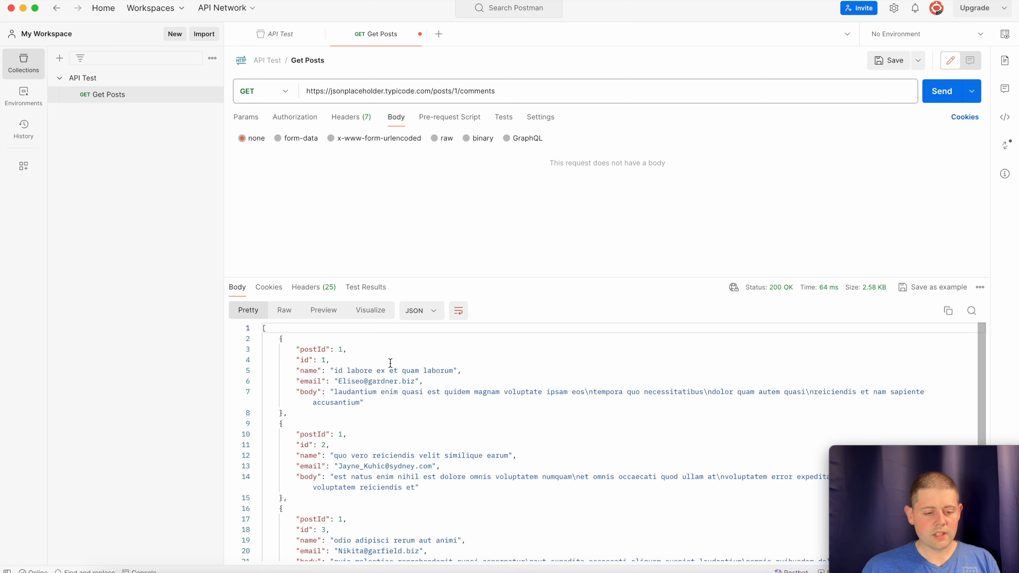
left_click_drag(280, 339, 281, 497)
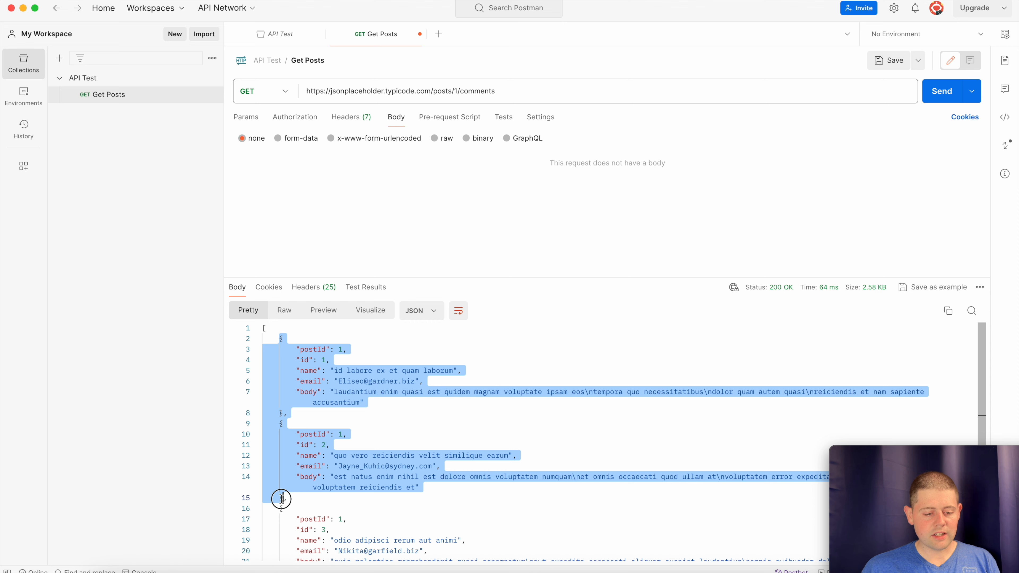
scroll(281, 498, "down", 5)
scroll(281, 498, "up", 5)
left_click(314, 187)
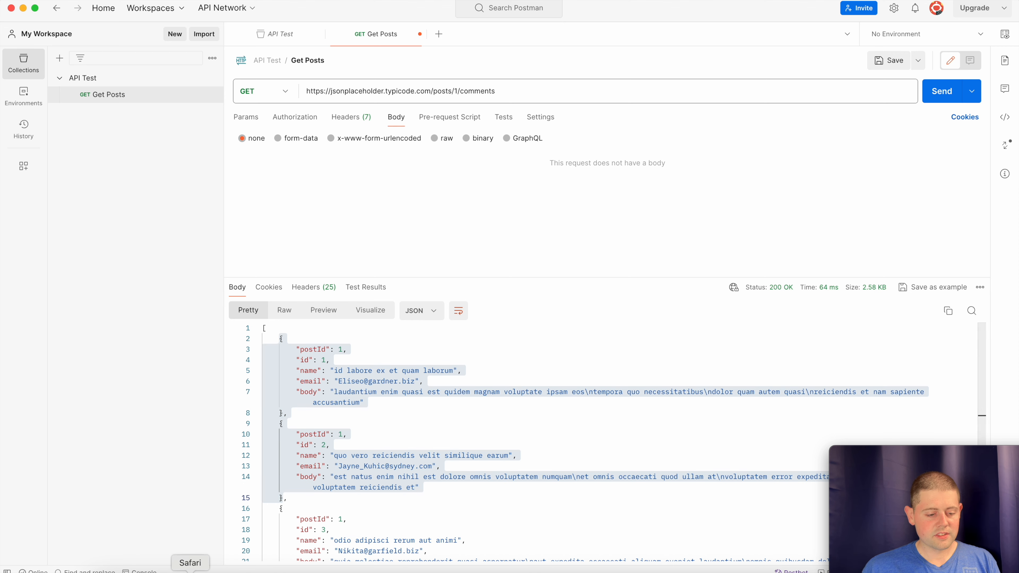
- Switch to Safari and highlight the POST method and its /posts path in the JSONPlaceholder Routes list
left_click(190, 571)
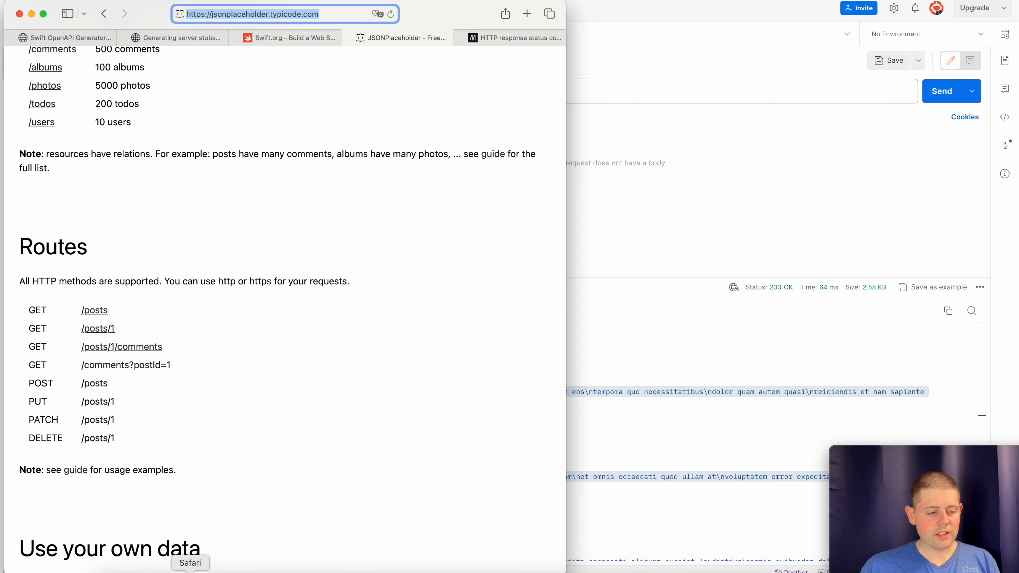
double_click(36, 383)
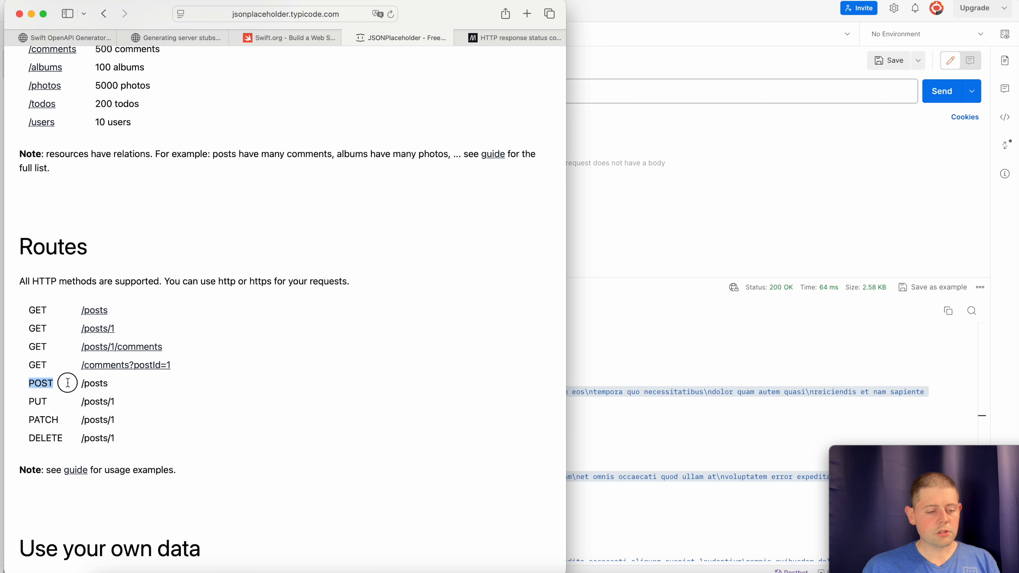
left_click_drag(114, 385, 80, 385)
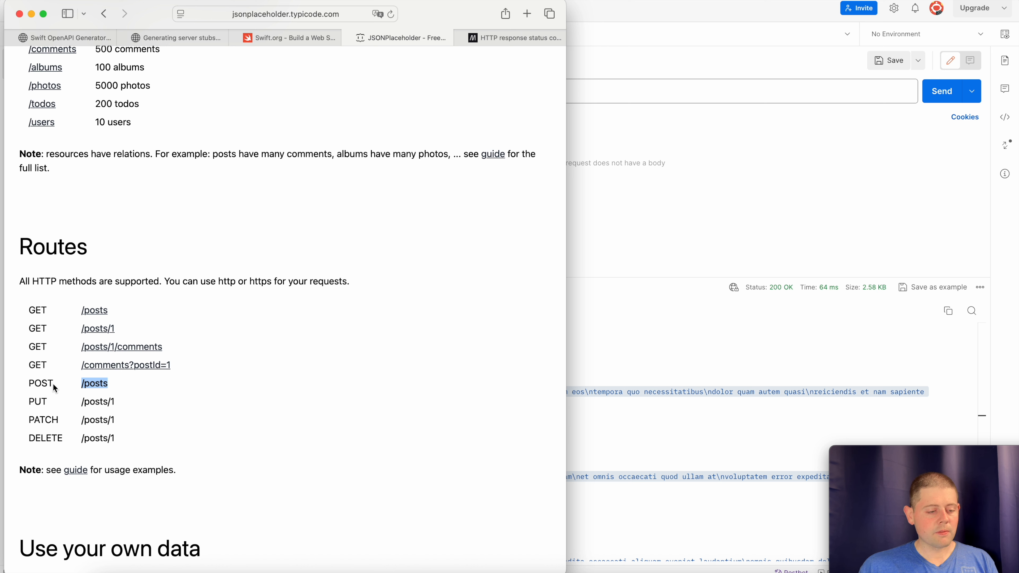
left_click_drag(55, 385, 21, 384)
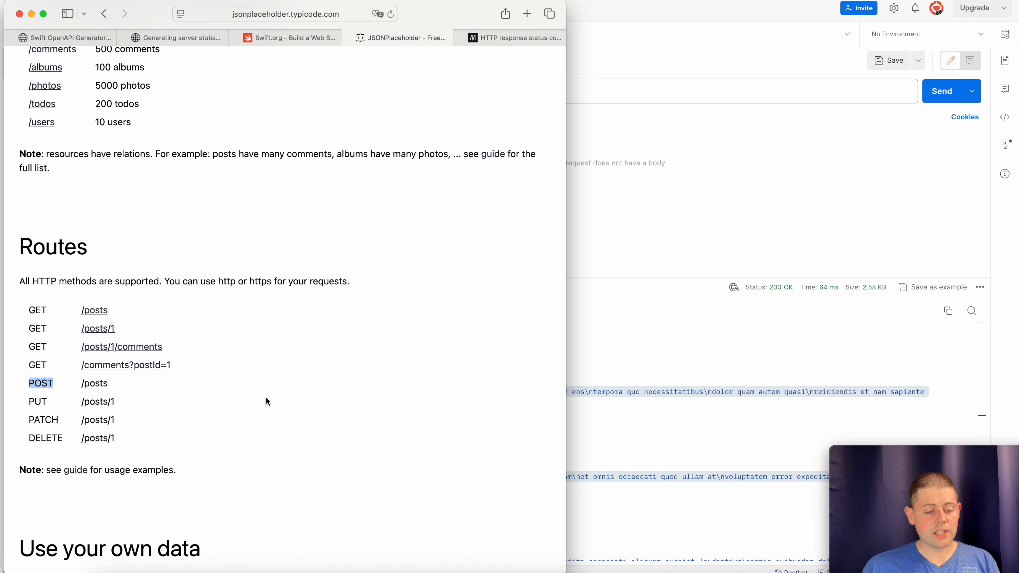
left_click(627, 207)
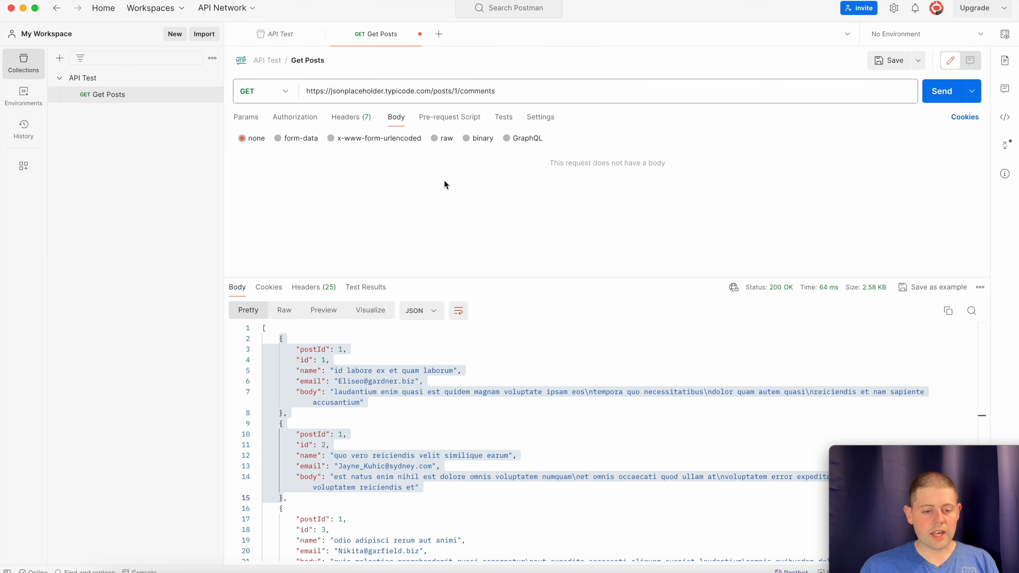
left_click_drag(451, 91, 497, 91)
key("BackSpace")
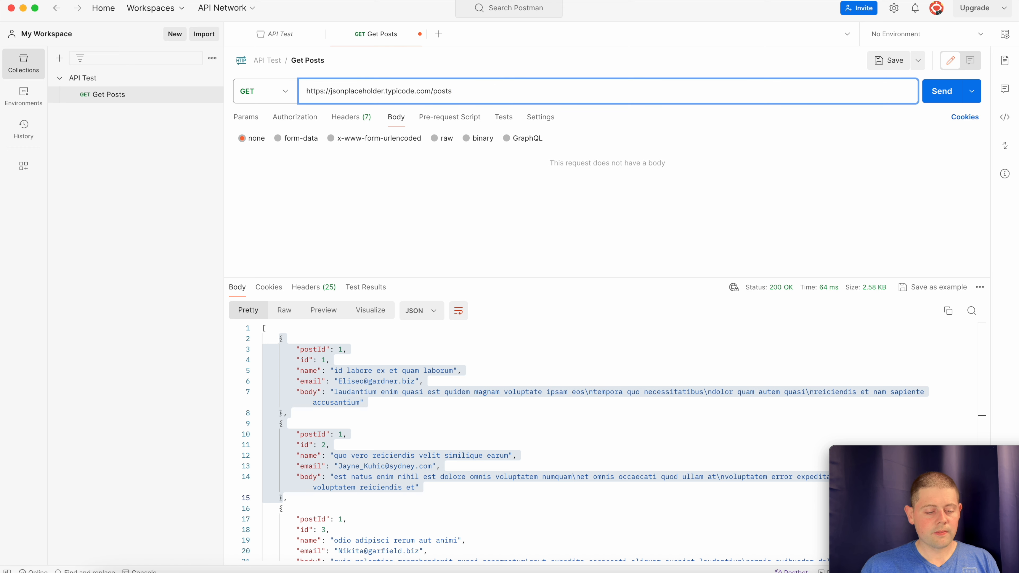
left_click(286, 92)
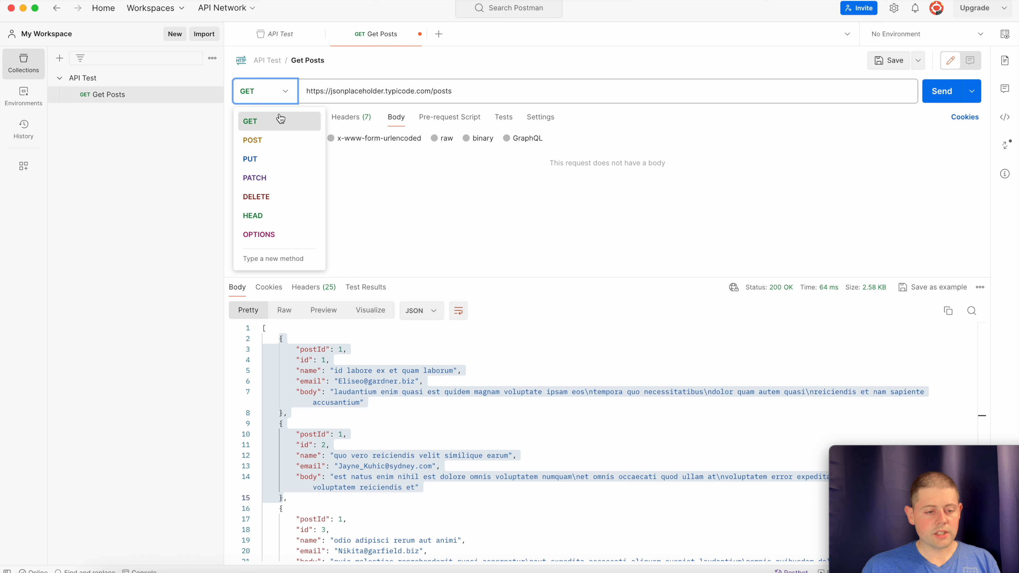
left_click(270, 141)
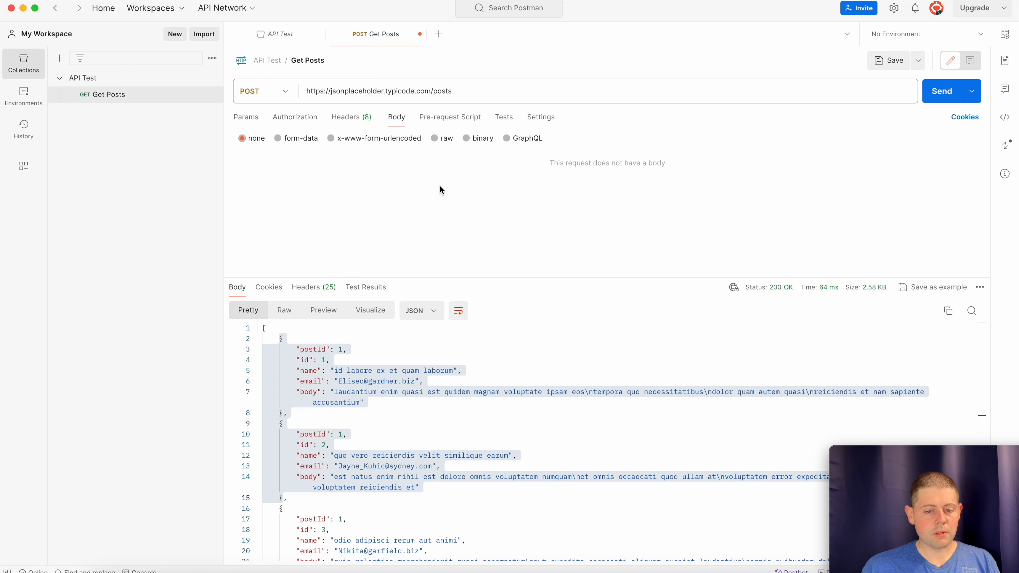
left_click(932, 101)
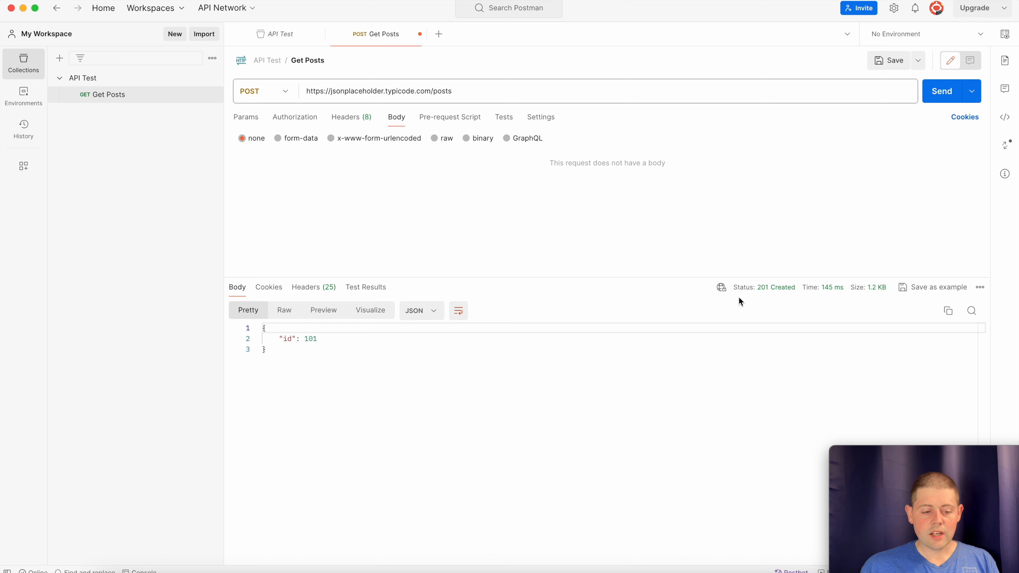
mouse_move(778, 297)
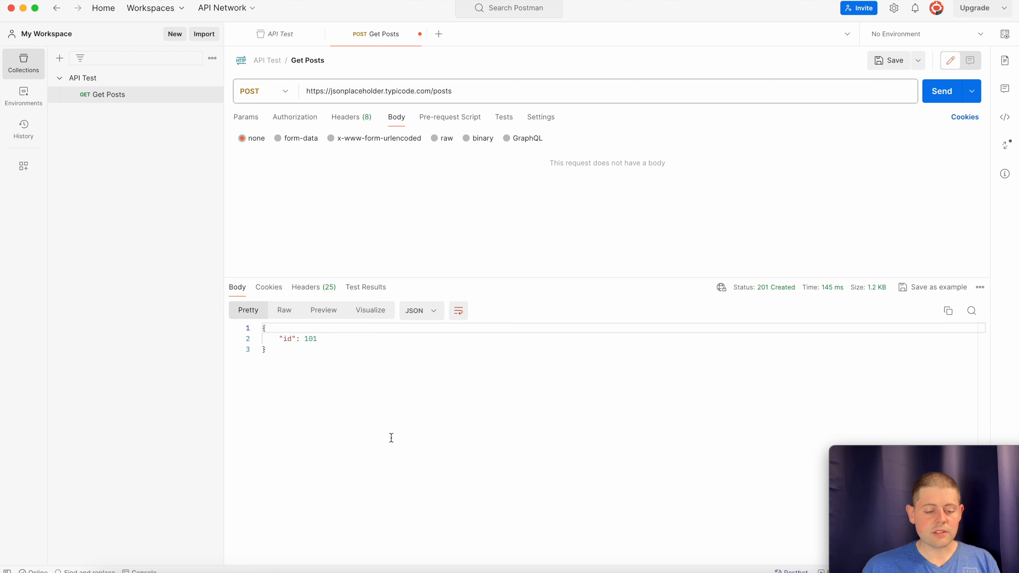
- In Safari, look through the MDN HTTP response status codes and open the 201 Created page
left_click(189, 567)
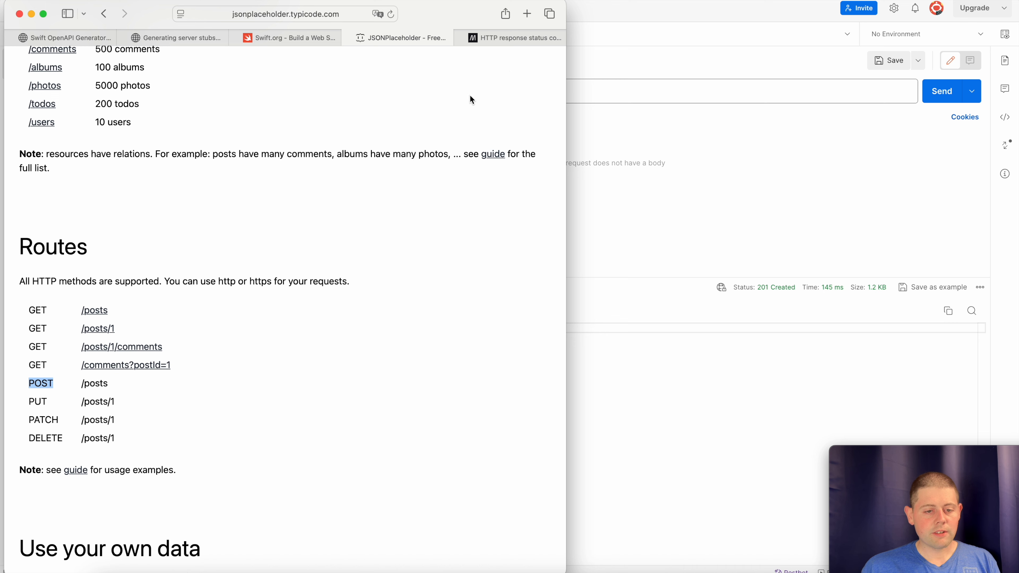
left_click(513, 40)
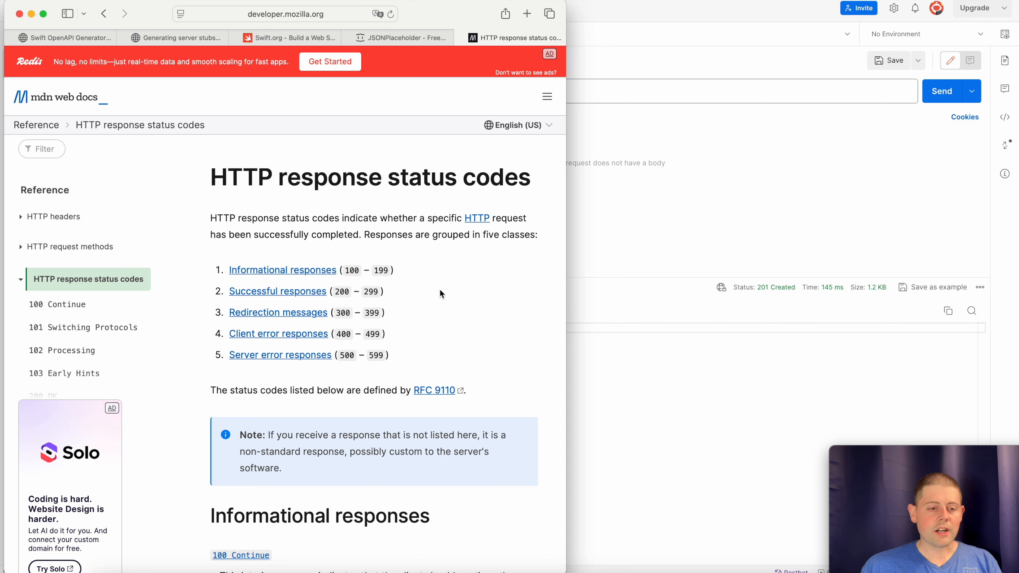
scroll(201, 266, "down", 3)
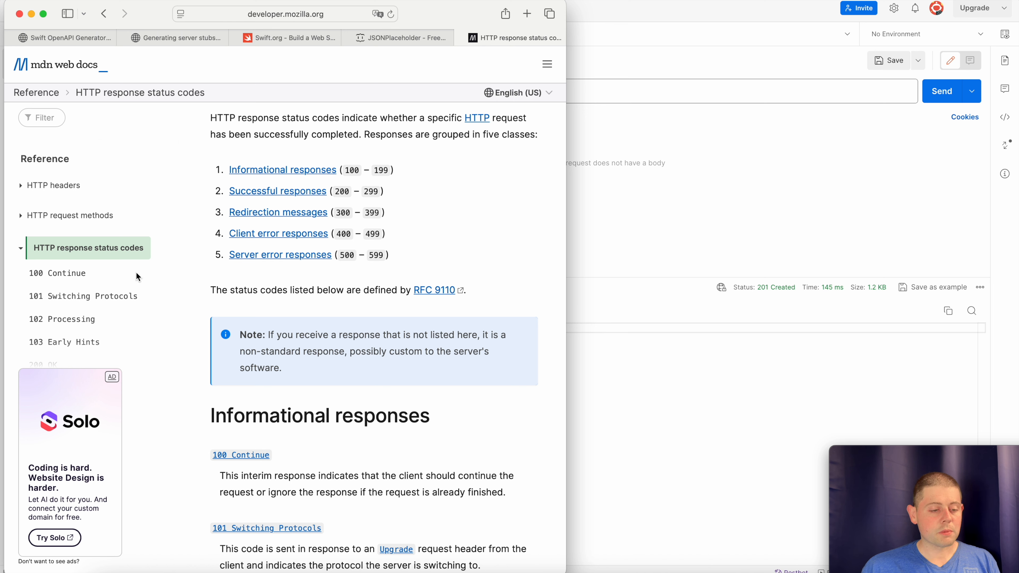
scroll(119, 310, "down", 10)
scroll(118, 310, "up", 5)
left_click(66, 201)
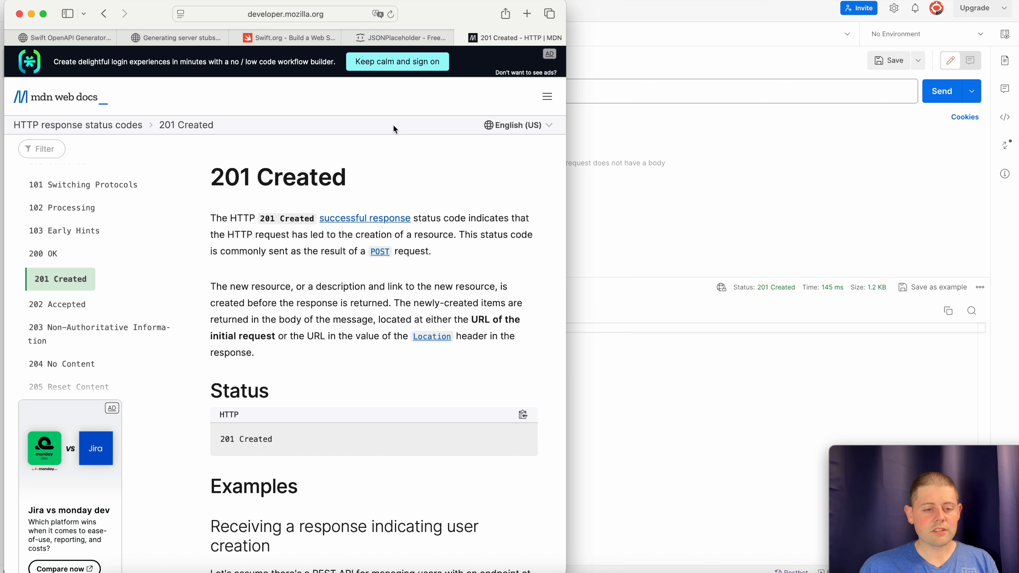
- Return to the JSONPlaceholder routes and compare the PUT and PATCH methods by highlighting them
left_click(413, 39)
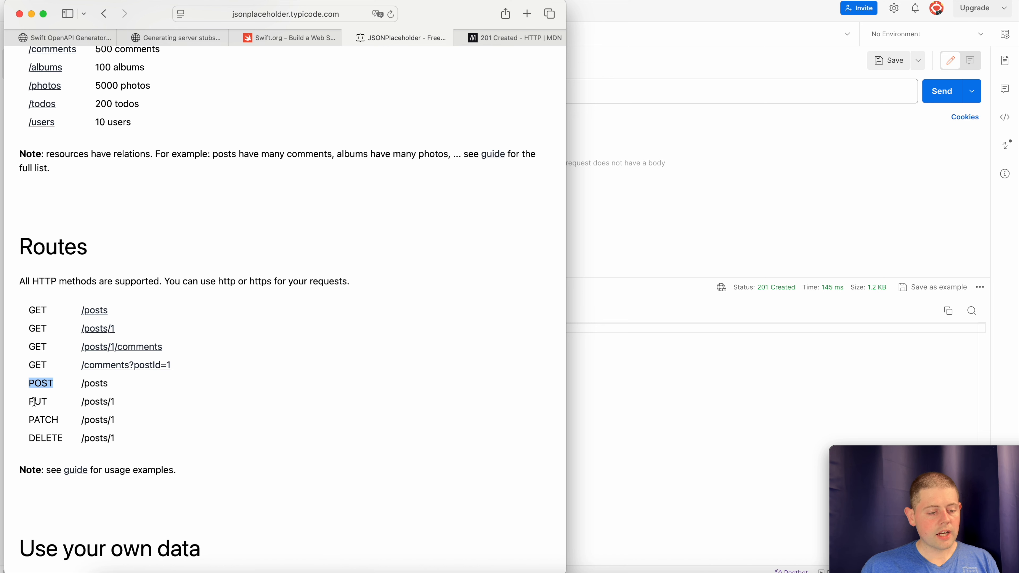
left_click_drag(28, 401, 50, 401)
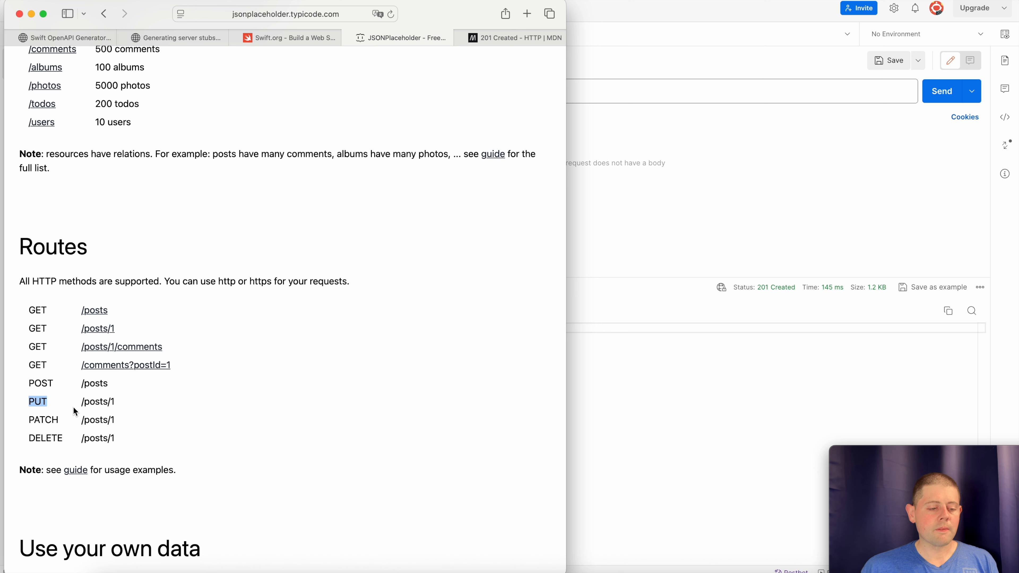
left_click_drag(29, 419, 61, 419)
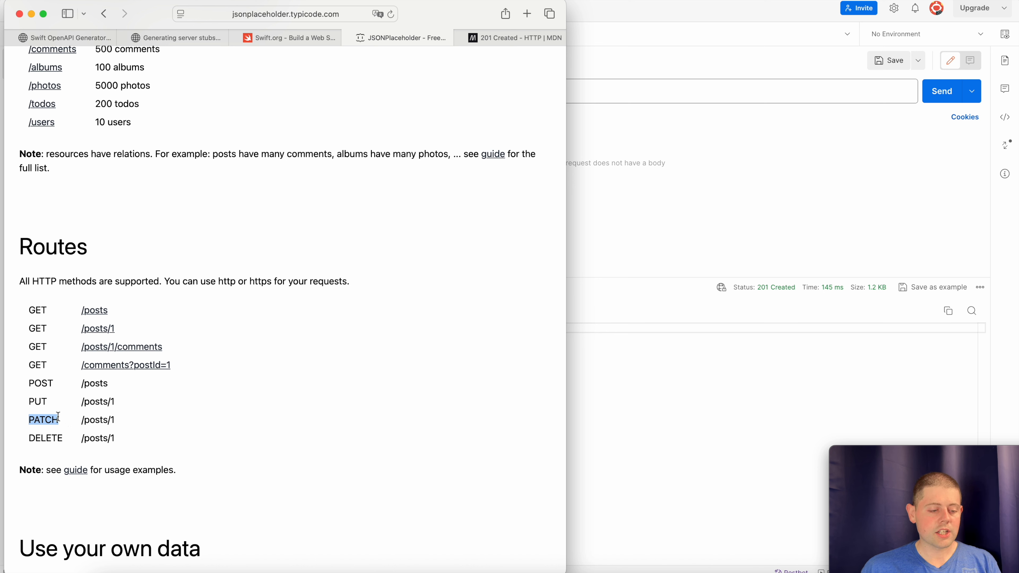
left_click_drag(29, 401, 48, 400)
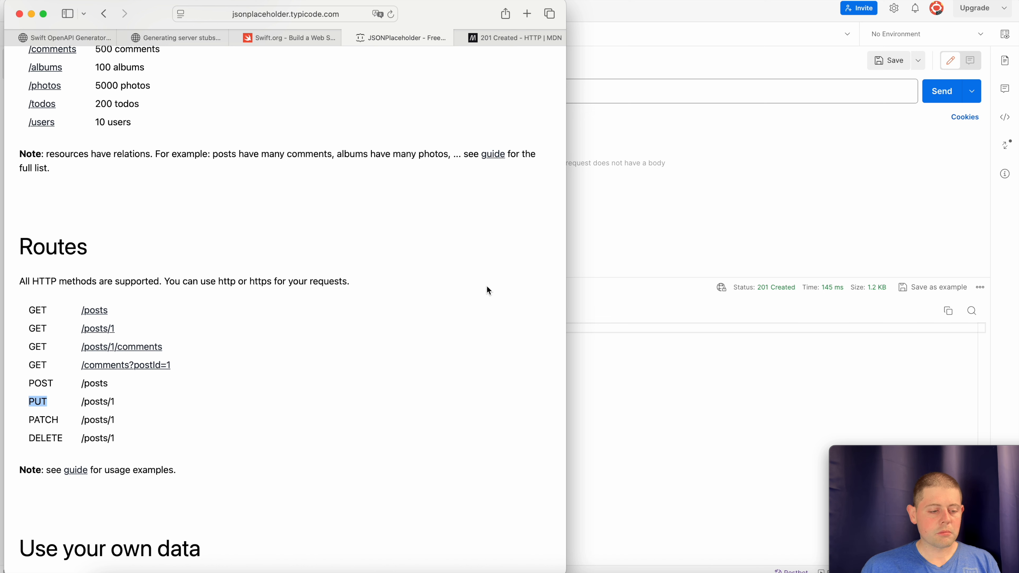
left_click(638, 199)
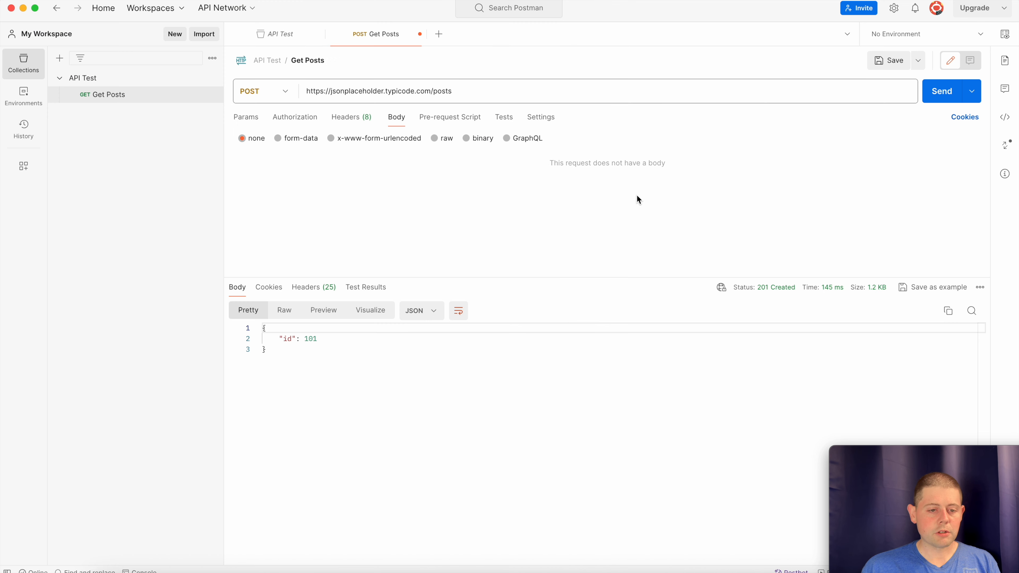
left_click(287, 94)
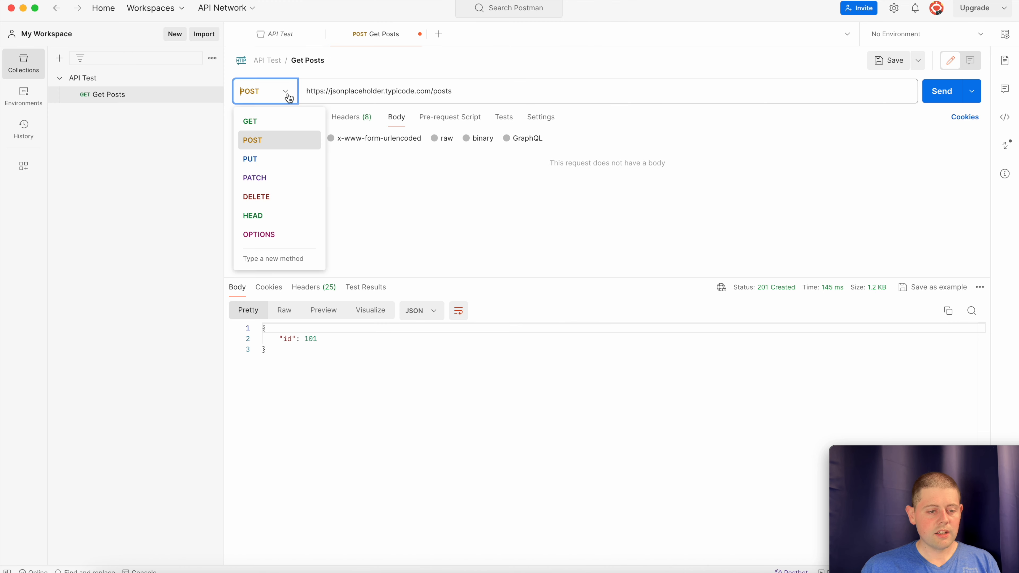
left_click(269, 158)
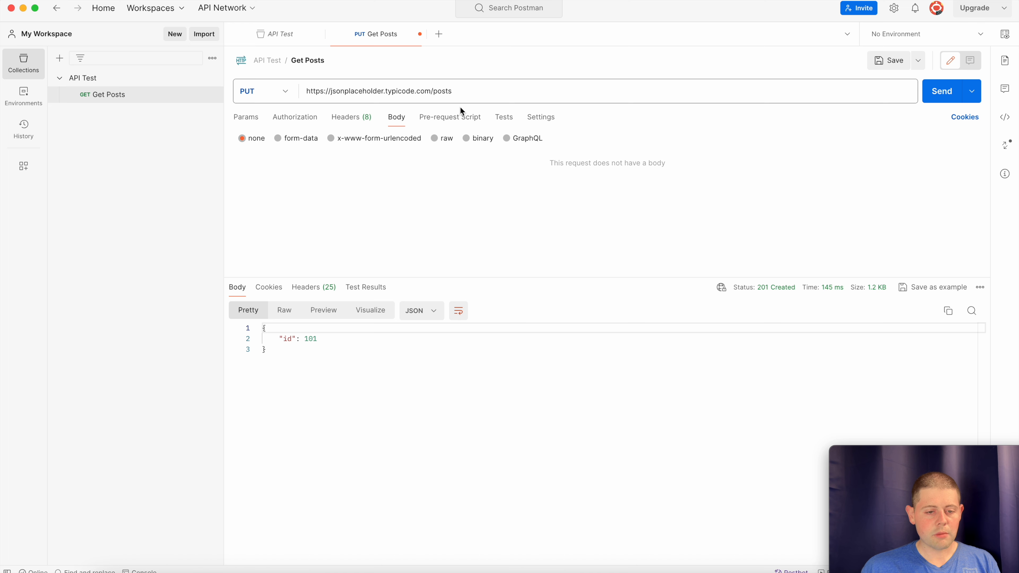
left_click(937, 98)
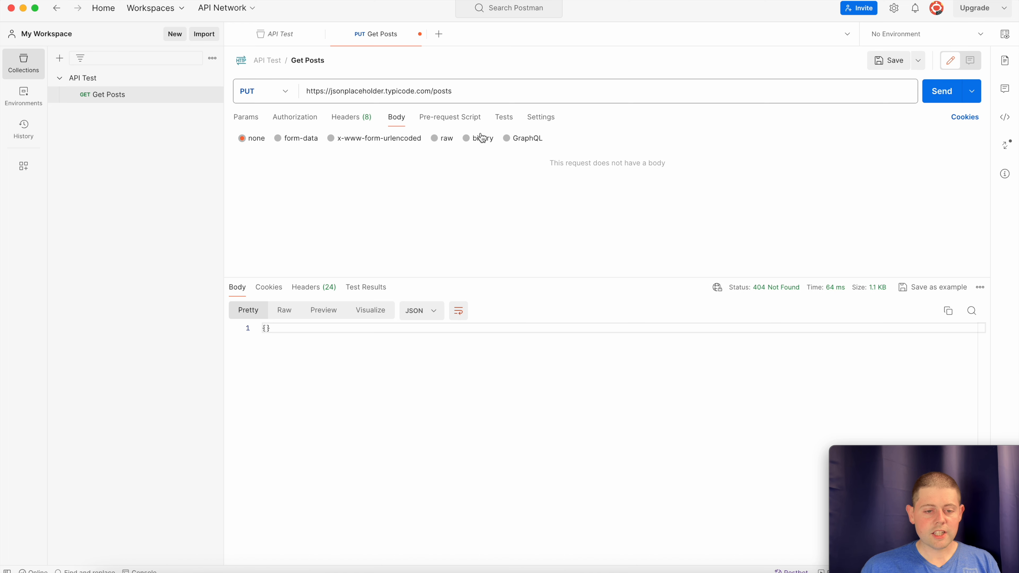
- Check the PUT route in Safari and highlight the post ID at the end of its path
left_click(456, 92)
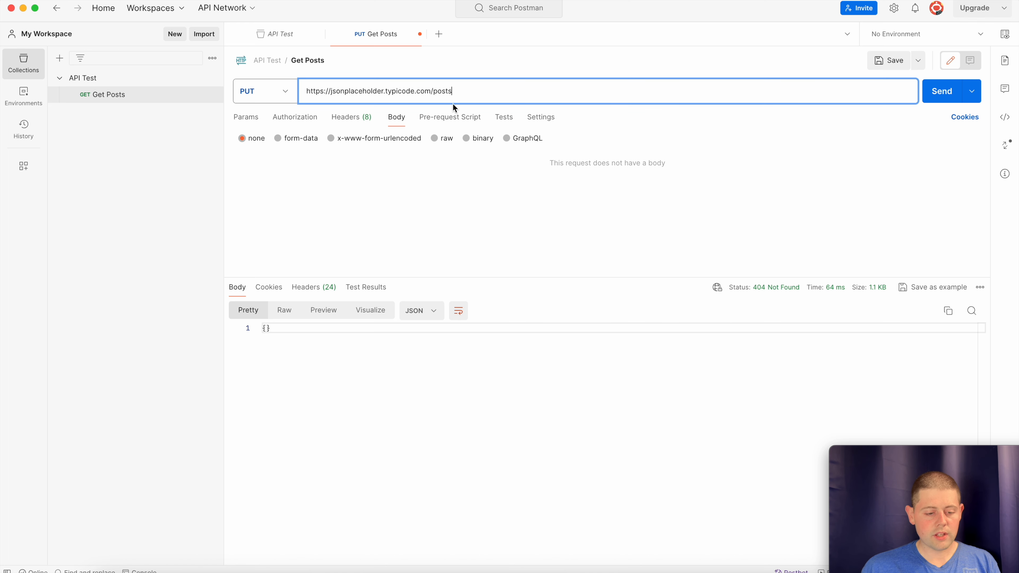
left_click(188, 567)
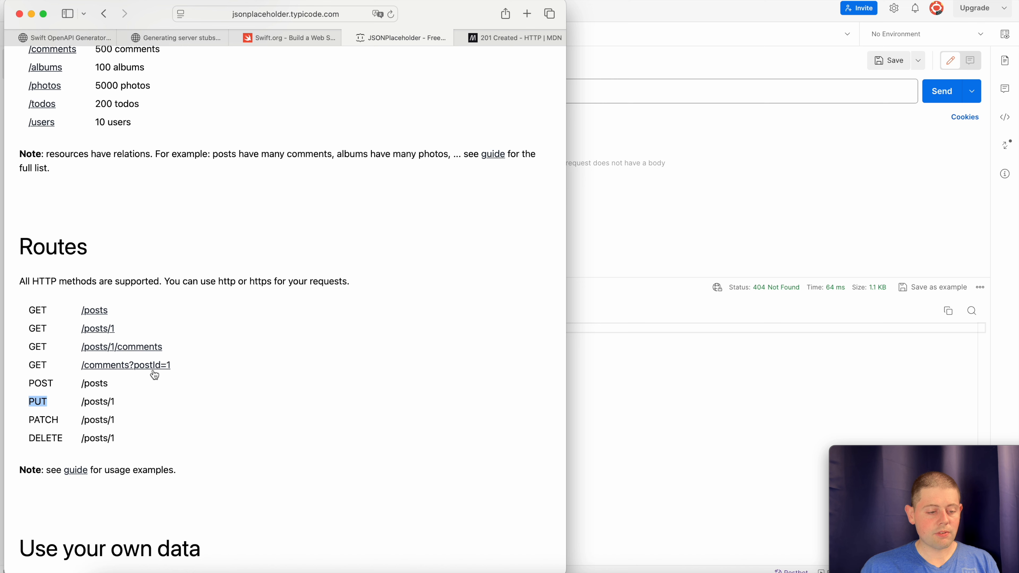
double_click(113, 401)
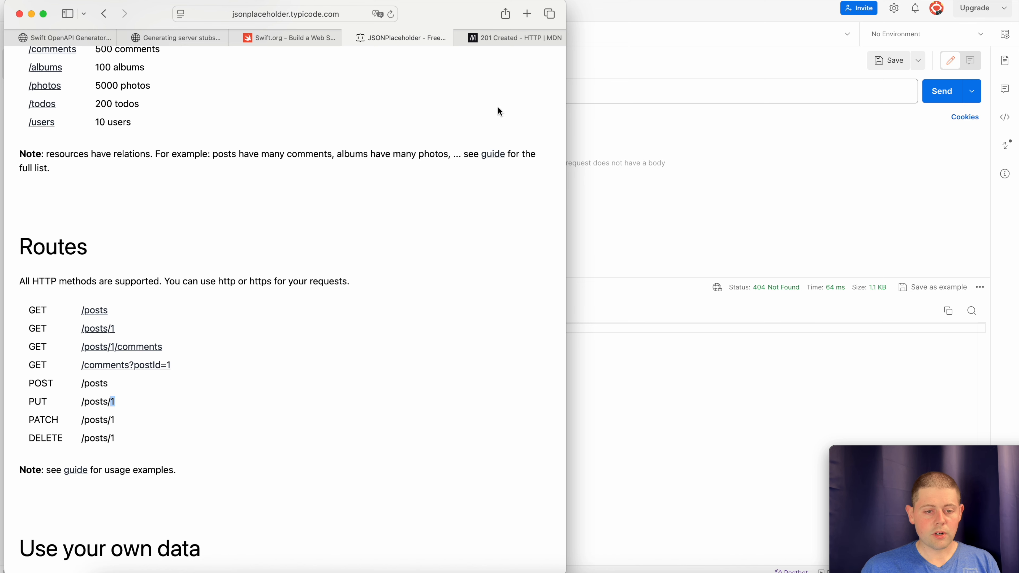
- Find the 404 Not Found status code in the MDN reference and open its page
left_click(495, 40)
scroll(89, 306, "down", 1)
scroll(90, 307, "down", 10)
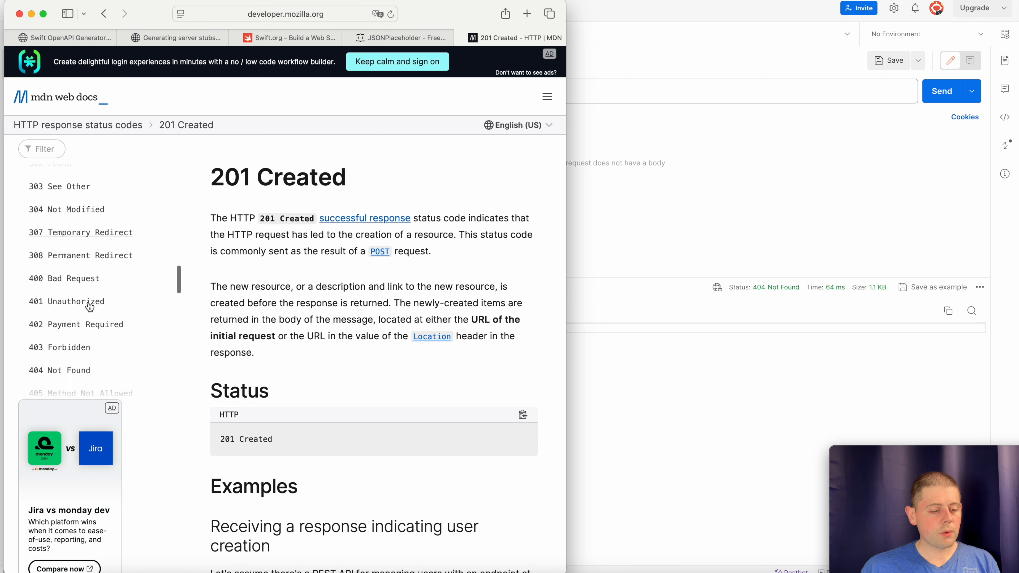
scroll(89, 306, "down", 4)
left_click(82, 290)
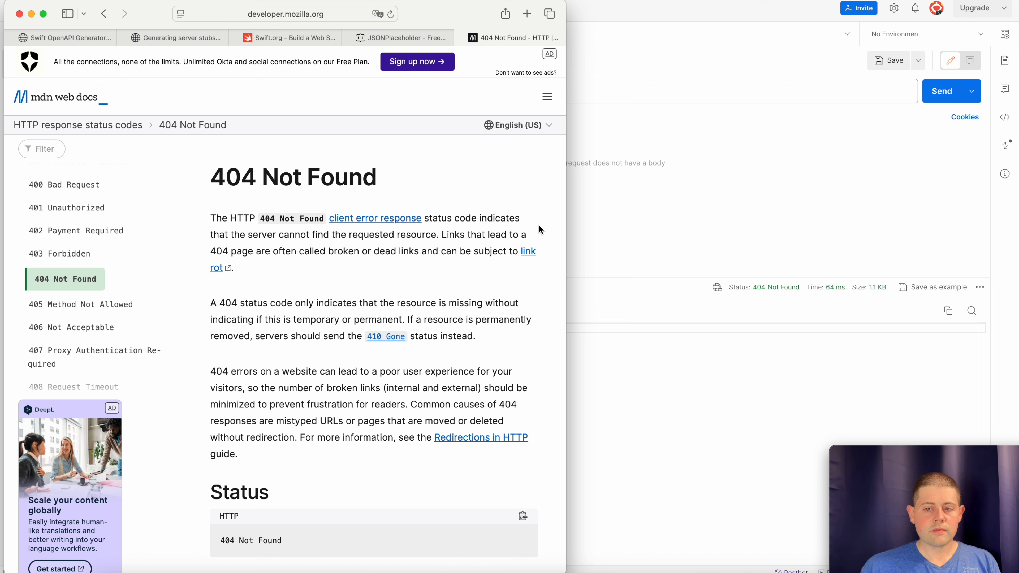
- In Postman, add /1 to the URL, send the PUT request, check its status and highlight the returned id
left_click(645, 212)
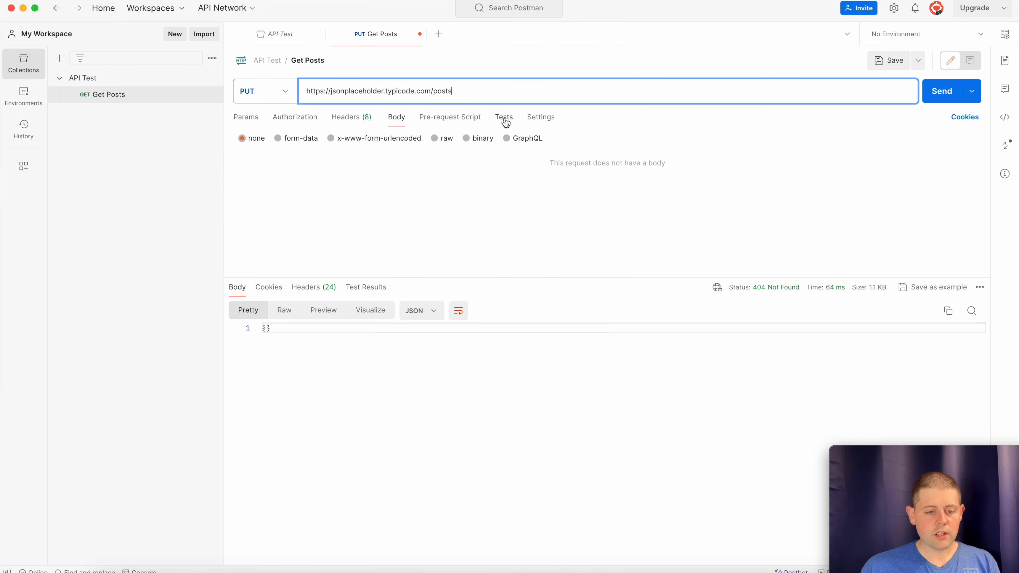
type("/1")
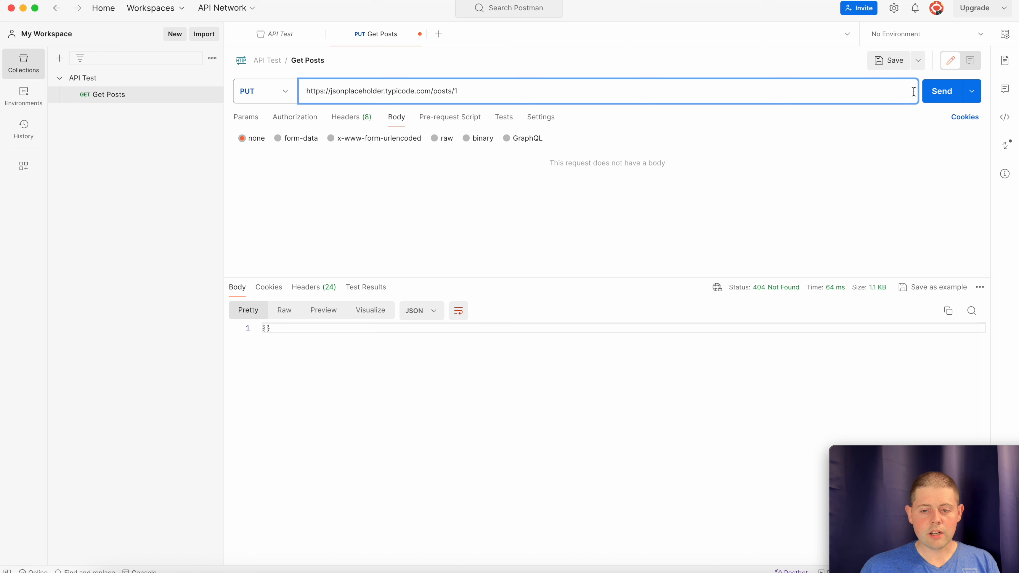
left_click(942, 99)
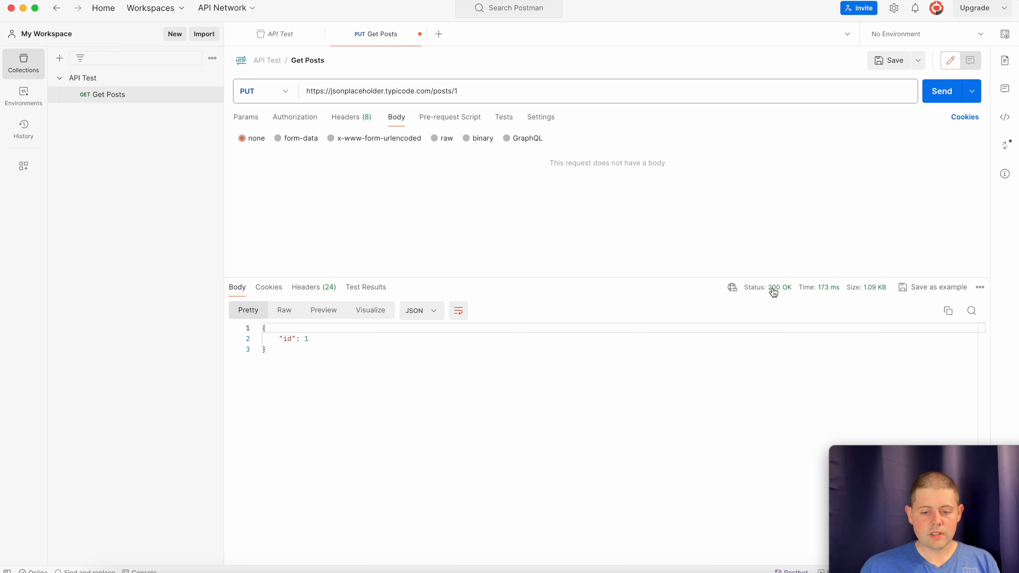
mouse_move(771, 291)
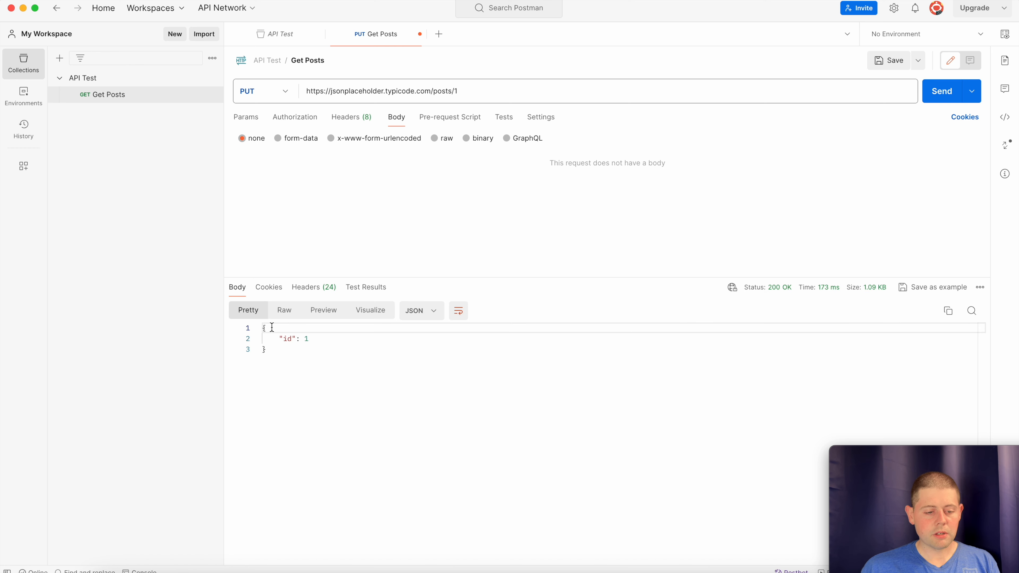
left_click_drag(280, 338, 316, 338)
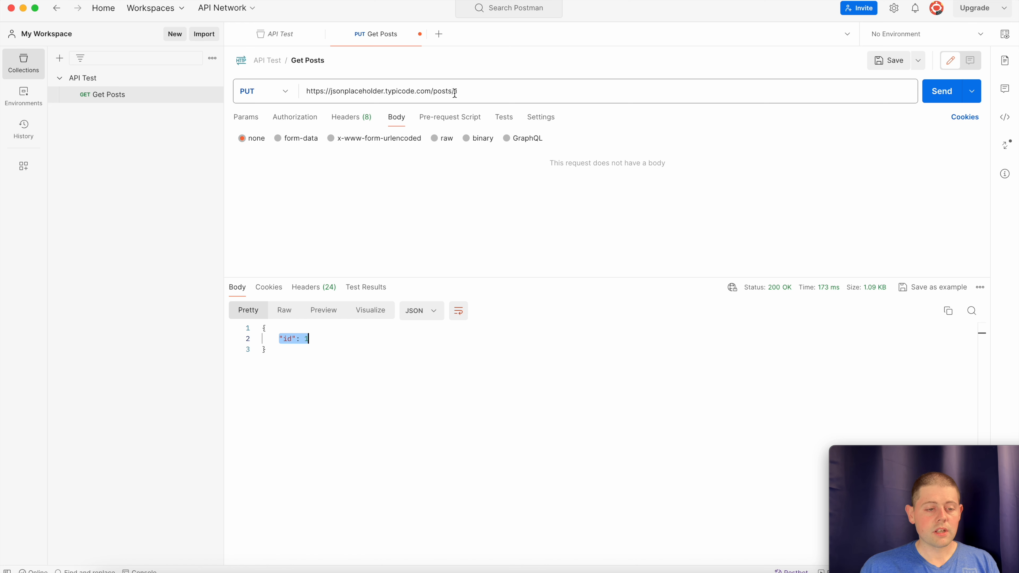
left_click(284, 92)
left_click(268, 121)
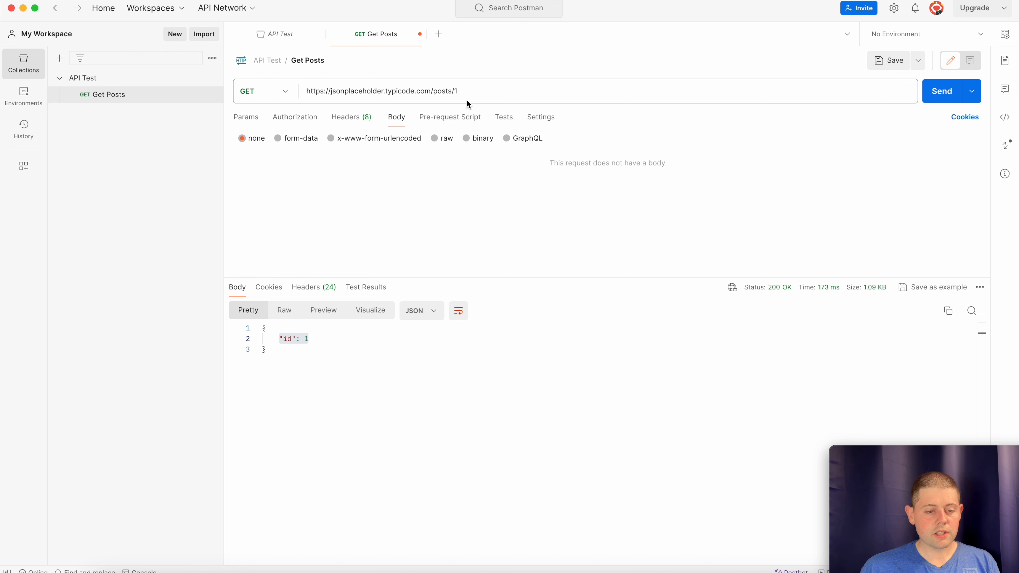
left_click(495, 89)
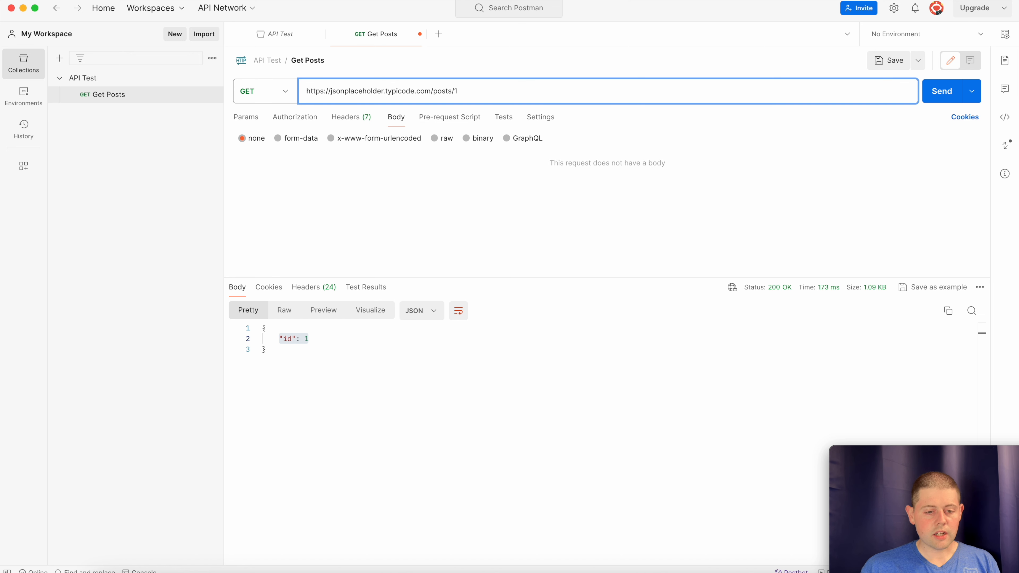
key("BackSpace")
- Rename the Get Posts request to Get All Posts and save its changes
left_click(305, 60)
key("Left")
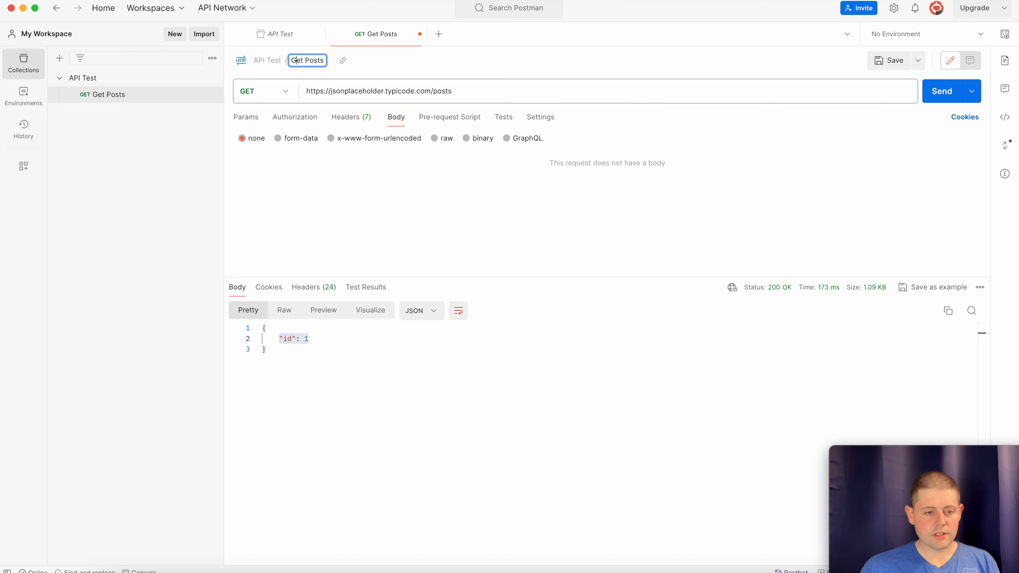
type("All")
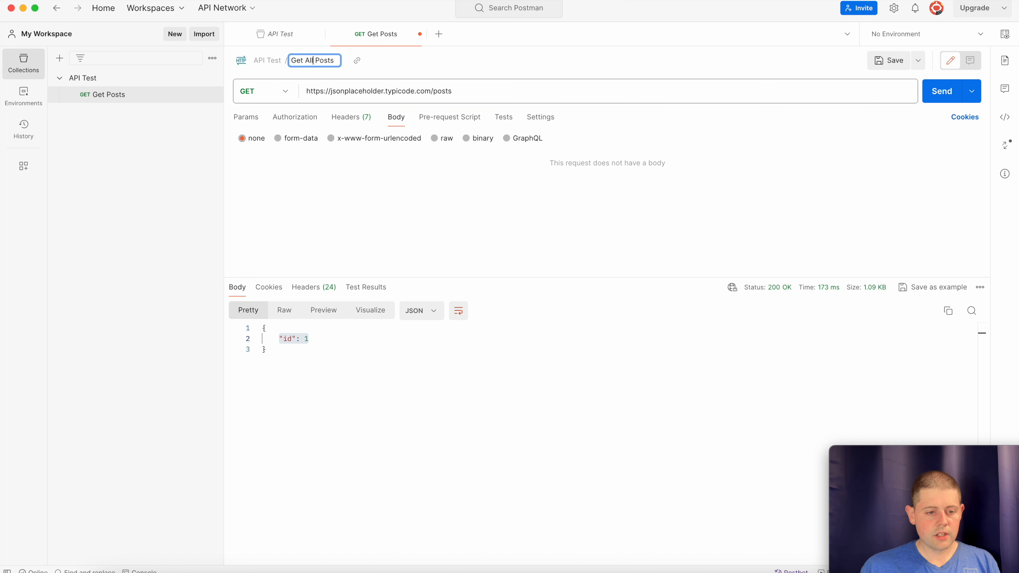
left_click(392, 57)
left_click(883, 61)
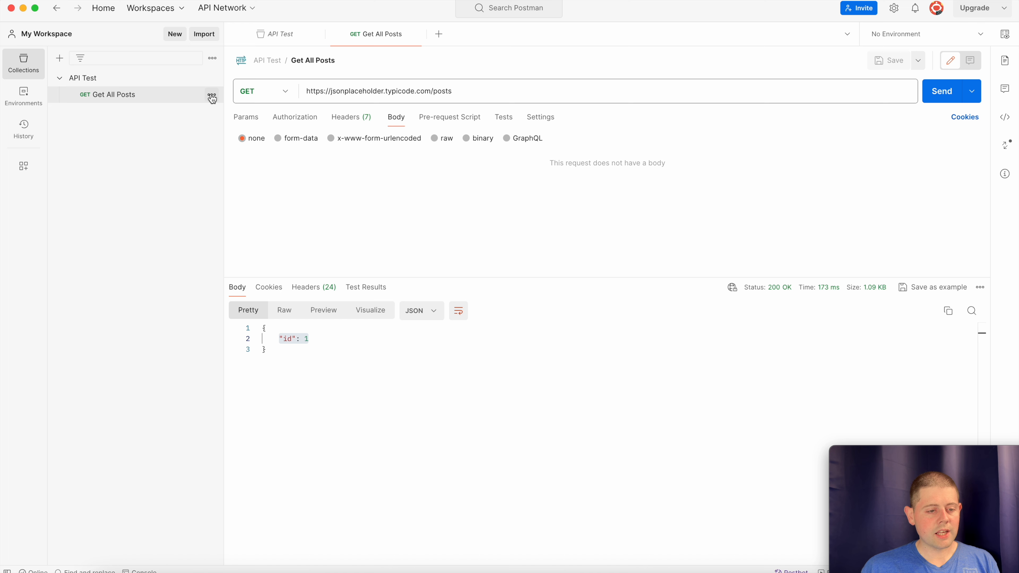
- Duplicate the Get All Posts request and name the copy Get a Certain Post
left_click(212, 95)
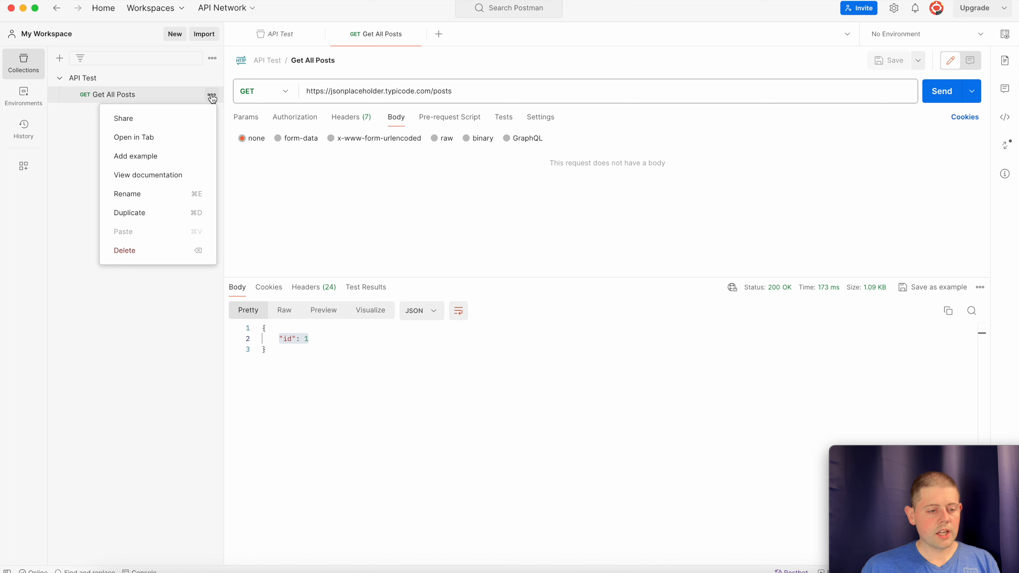
left_click(151, 212)
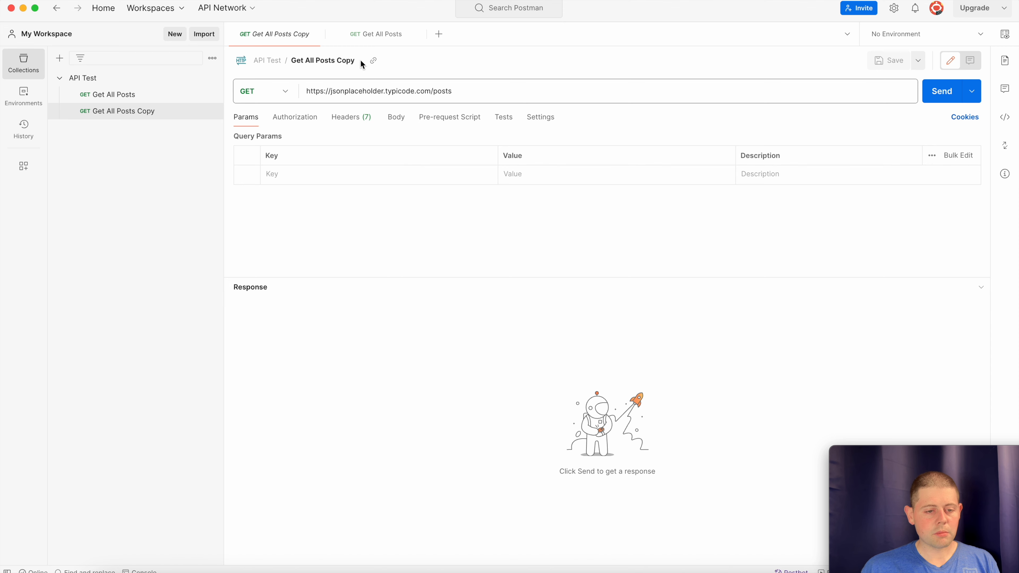
left_click(354, 62)
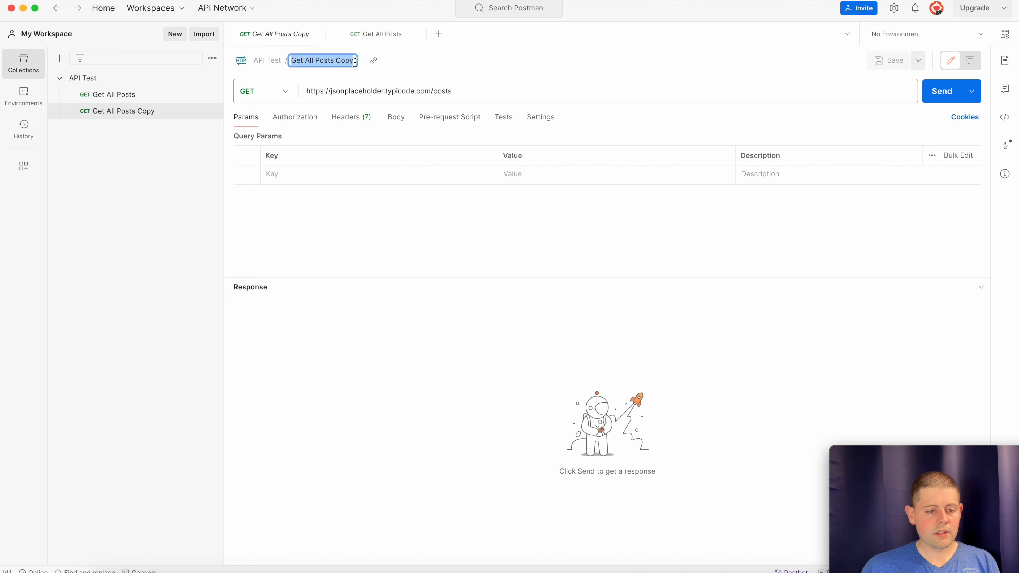
double_click(312, 60)
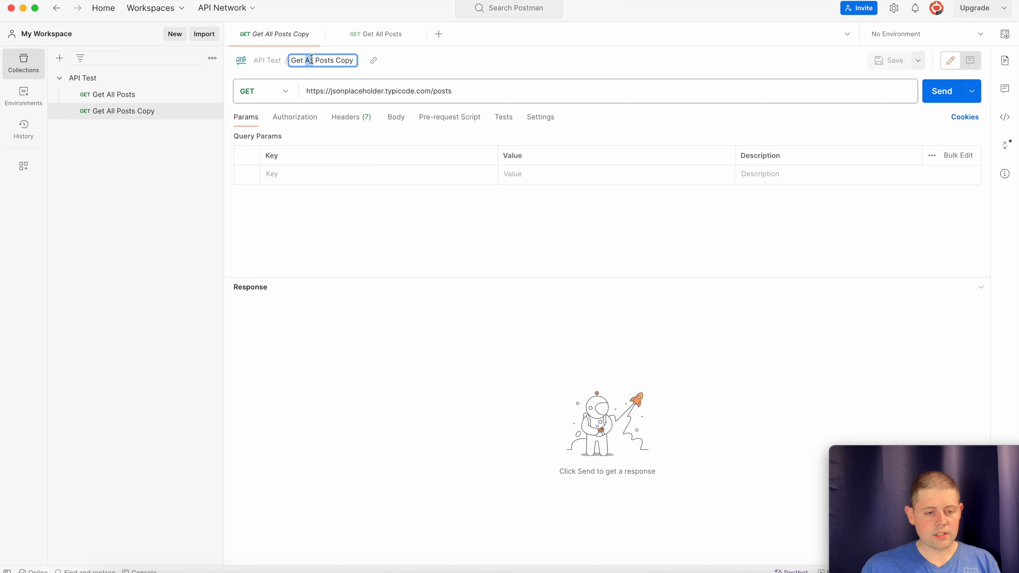
type("a Cet")
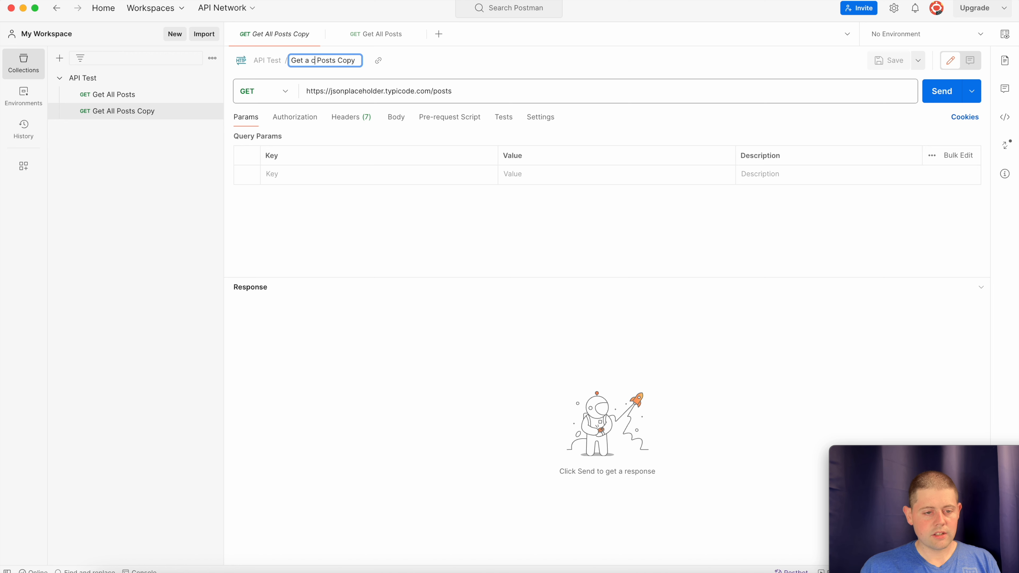
type("tain")
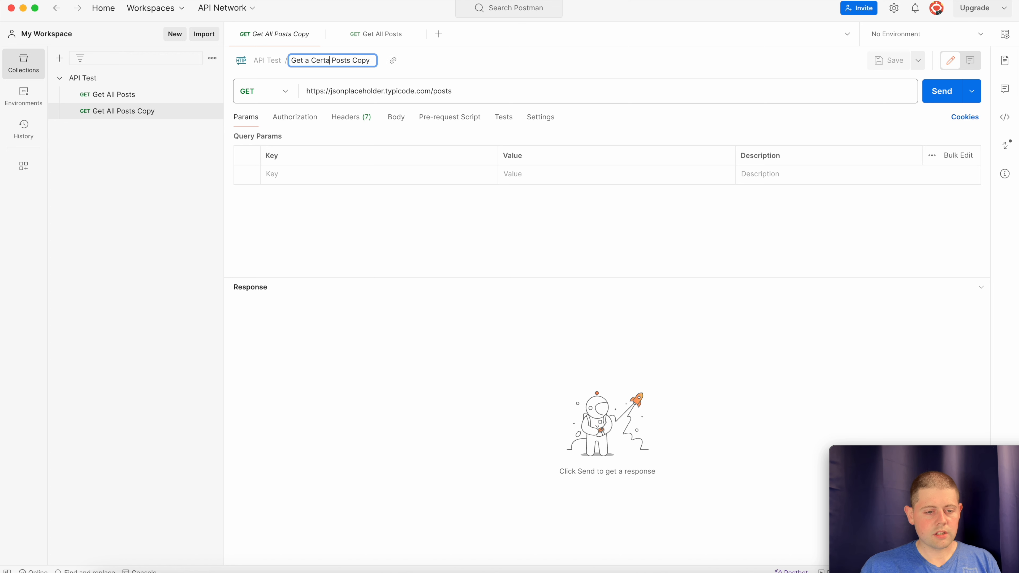
key("Return")
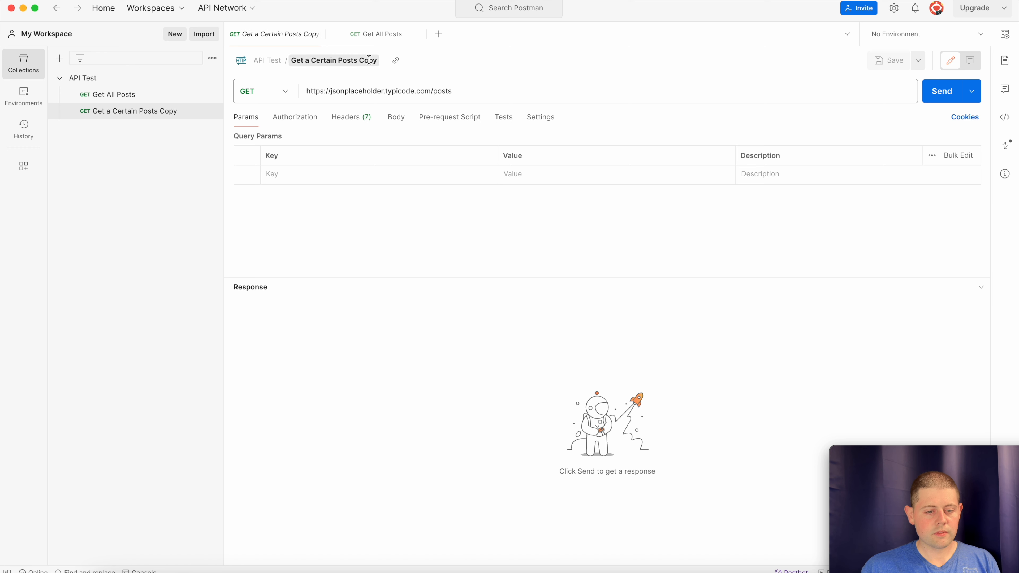
left_click(369, 61)
key("Right")
key("BackSpace")
key("BackSpace")
key("BackSpace")
key("BackSpace")
key("BackSpace")
key("BackSpace")
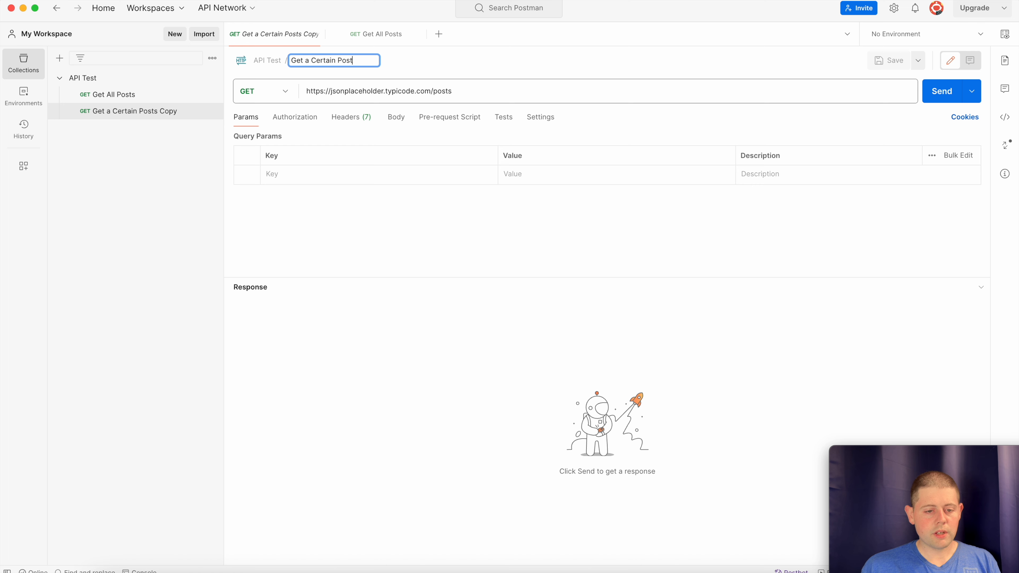
- Add /1 to the end of the Get a Certain Post request's URL and save the request
left_click(488, 91)
type("/1")
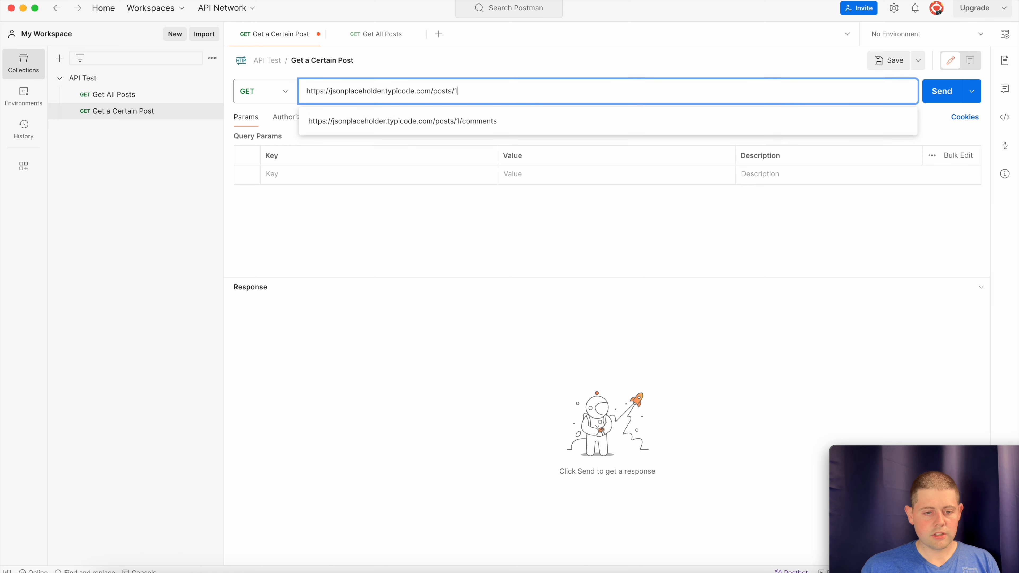
left_click(470, 217)
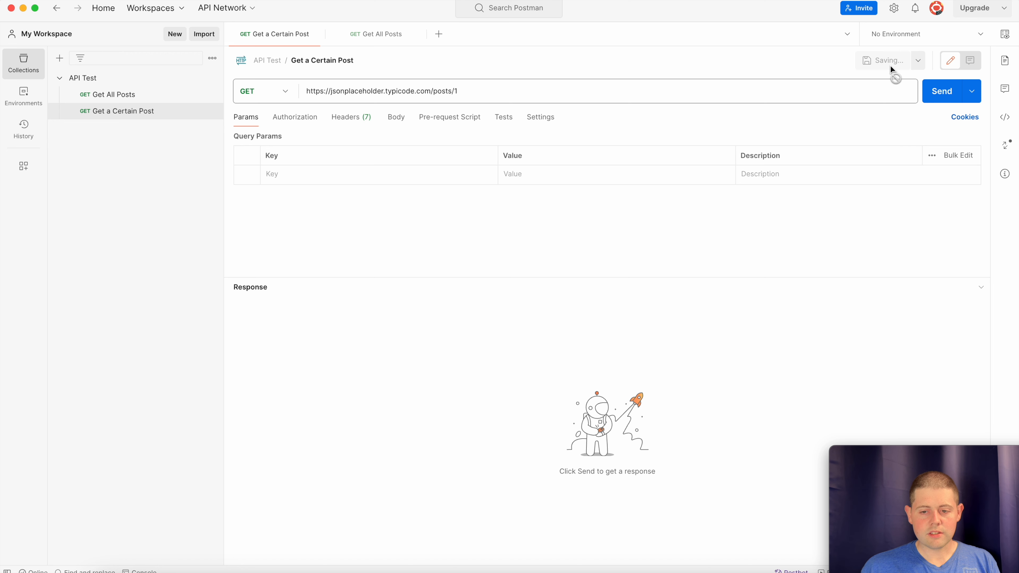
- Duplicate the Get a Certain Post request and set the copy's method to POST
left_click(212, 112)
left_click(151, 231)
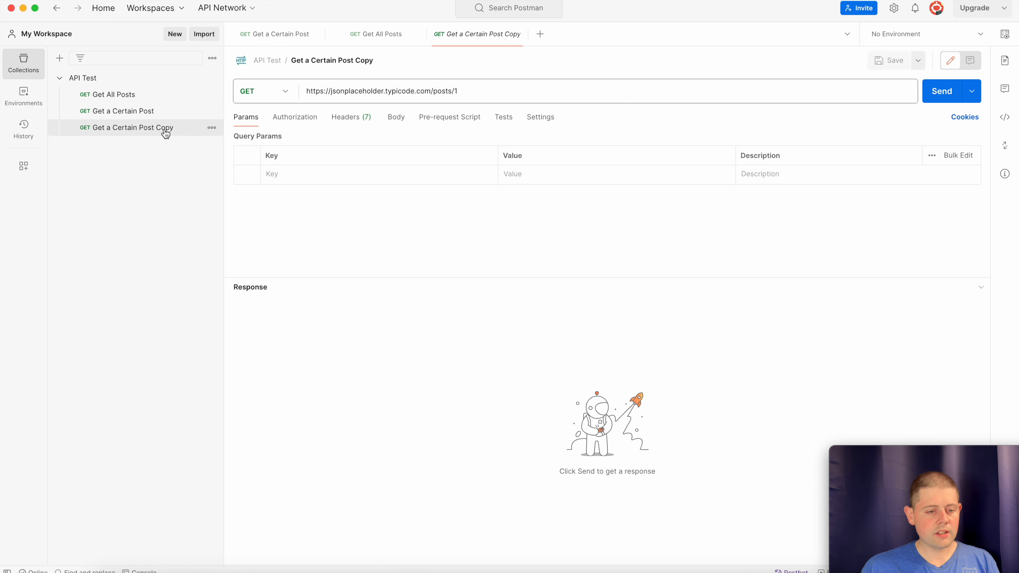
left_click(286, 93)
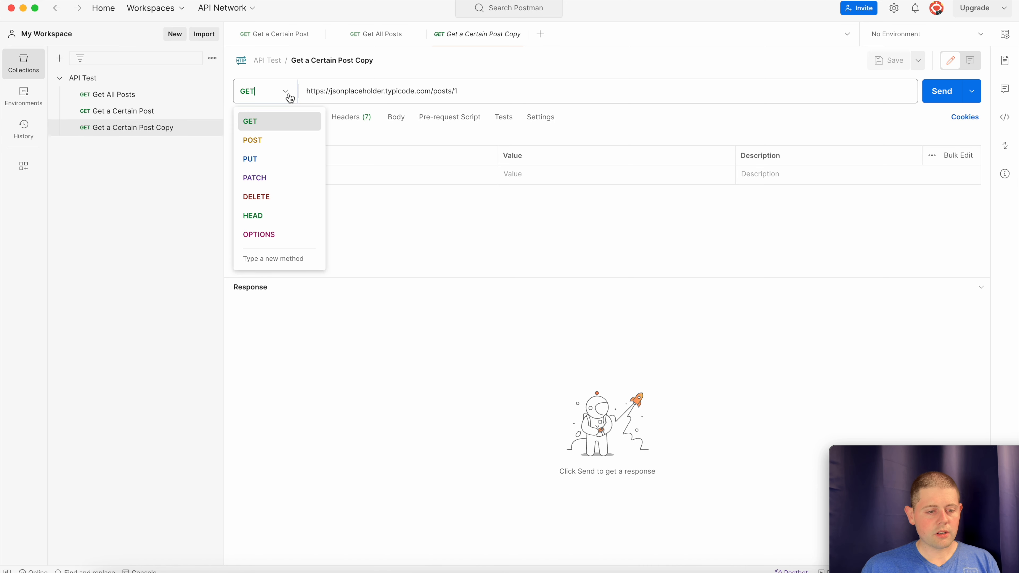
left_click(275, 143)
- Rename the copied POST request to Create a Post and save it
left_click(334, 59)
left_click(335, 59)
left_click_drag(334, 59, 282, 59)
type("Create a")
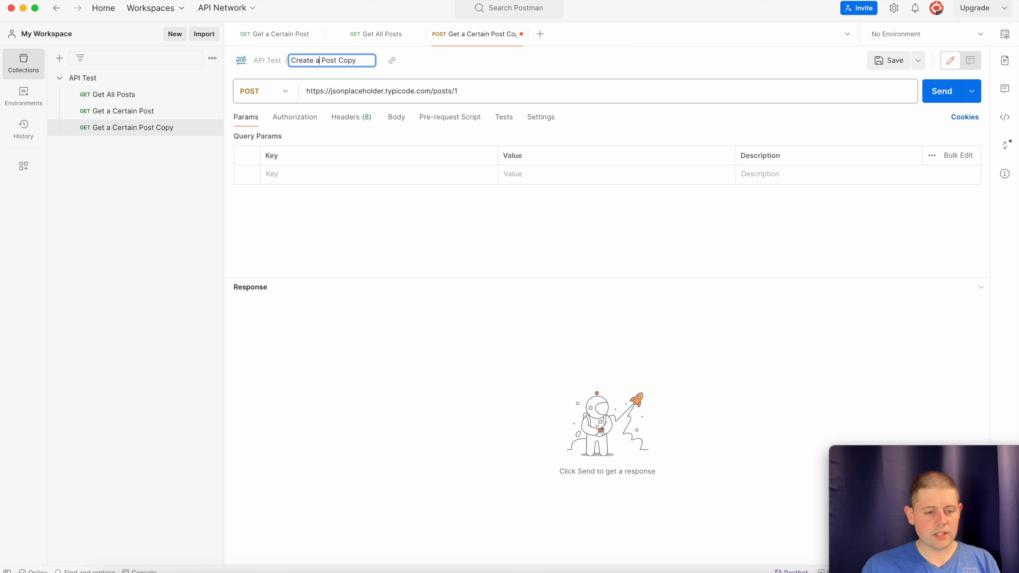
left_click(360, 60)
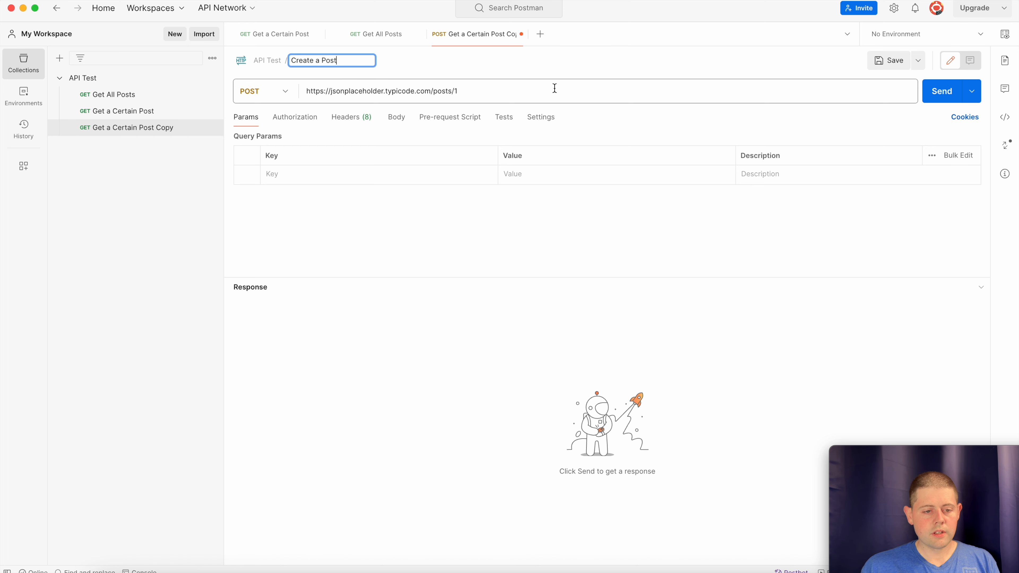
left_click(888, 61)
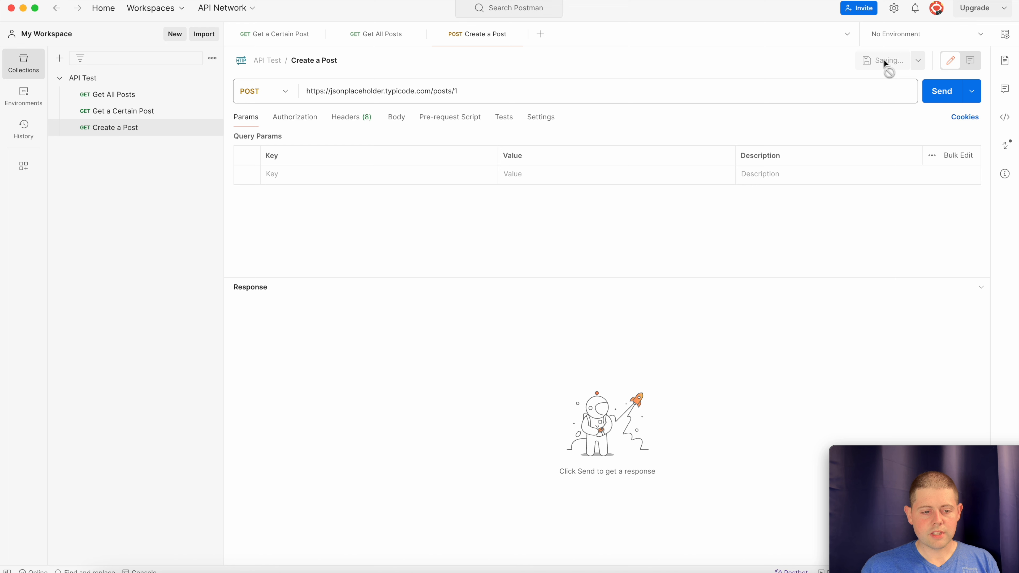
- Send the POST request, check its status, and highlight the POST route on the JSONPlaceholder page in Safari
left_click(936, 94)
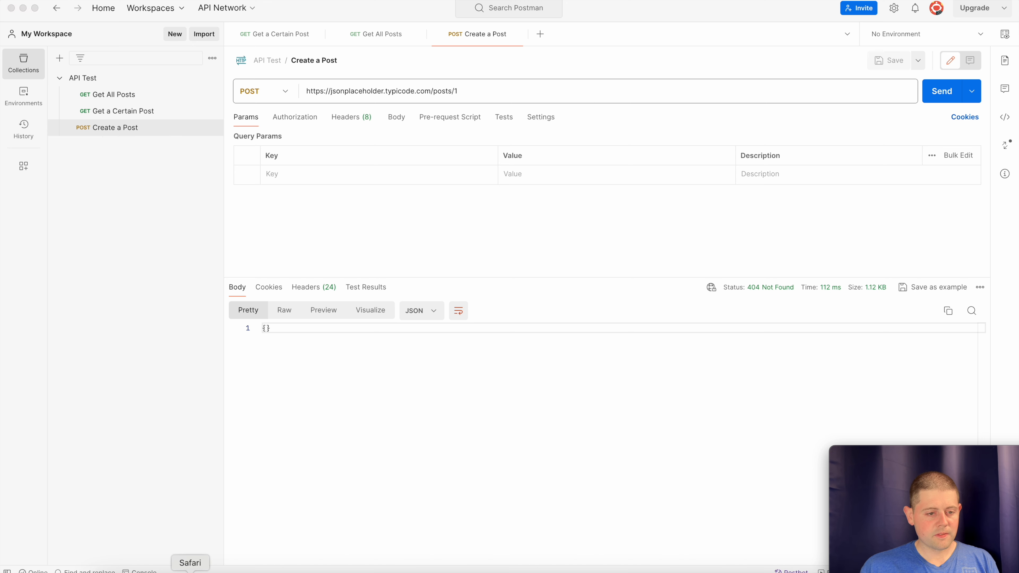
left_click(190, 571)
left_click(425, 41)
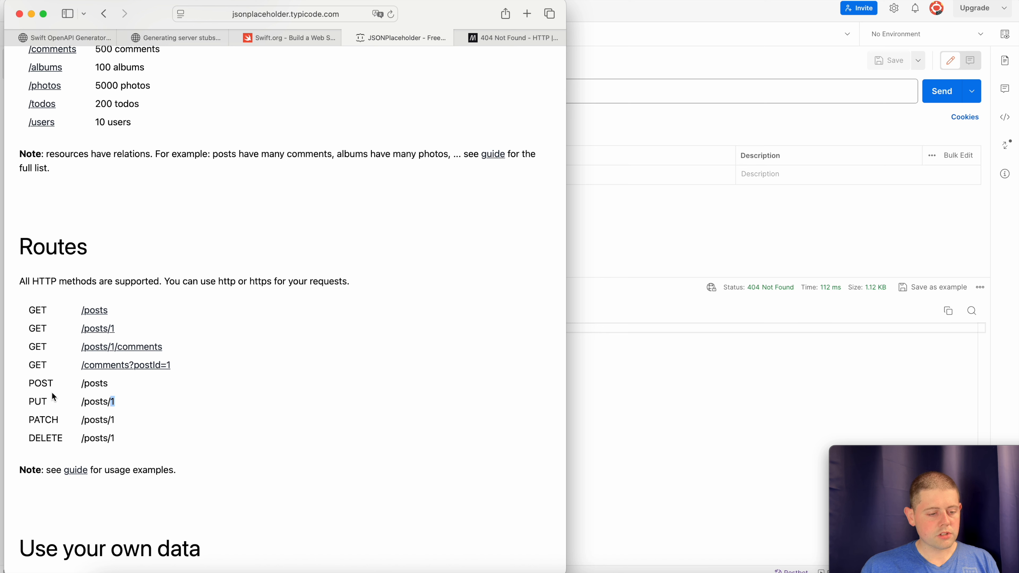
left_click_drag(22, 383, 122, 383)
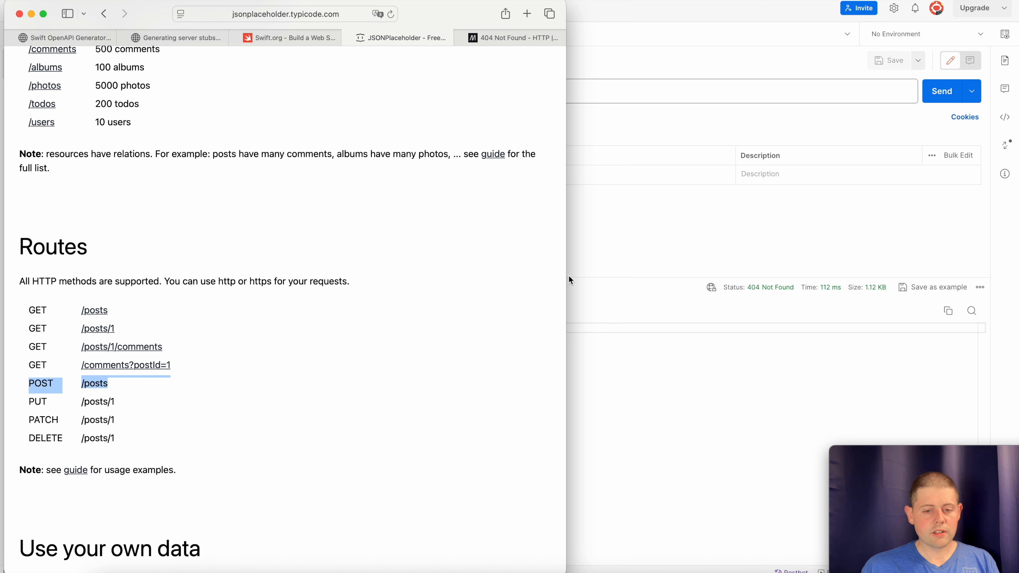
key("super+Tab")
left_click(467, 89)
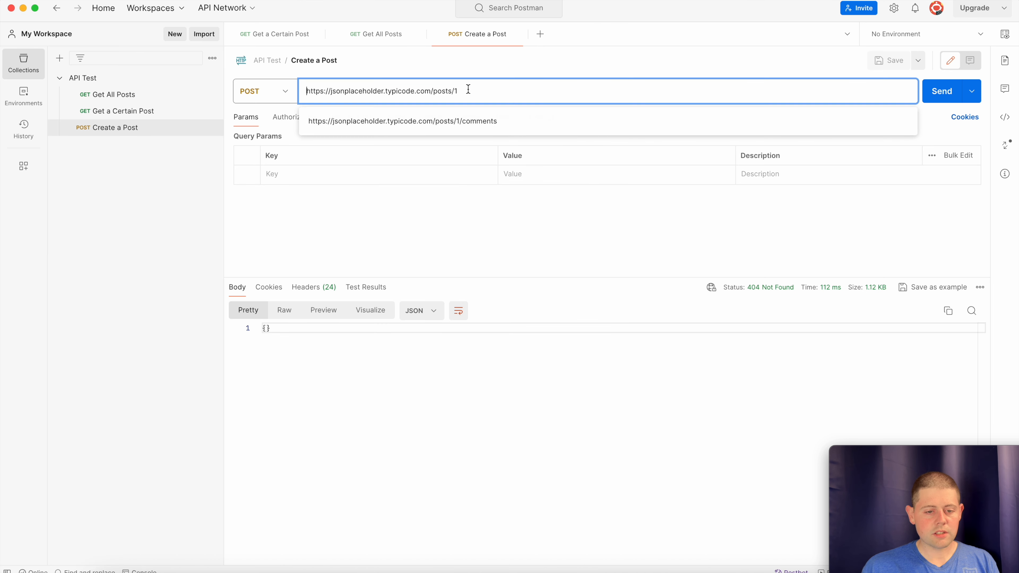
key("BackSpace")
key("BackSpace")
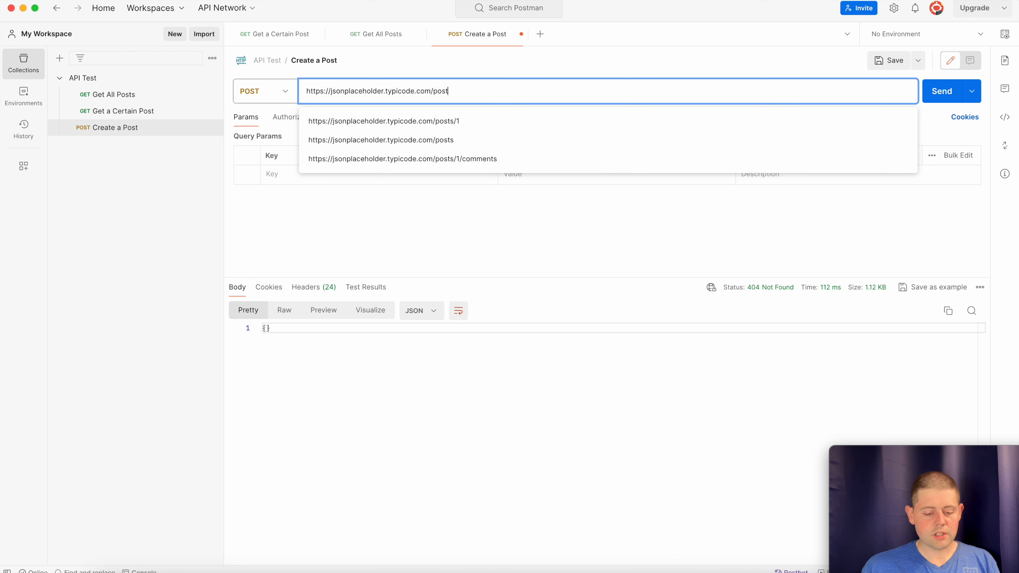
left_click(885, 61)
left_click(947, 101)
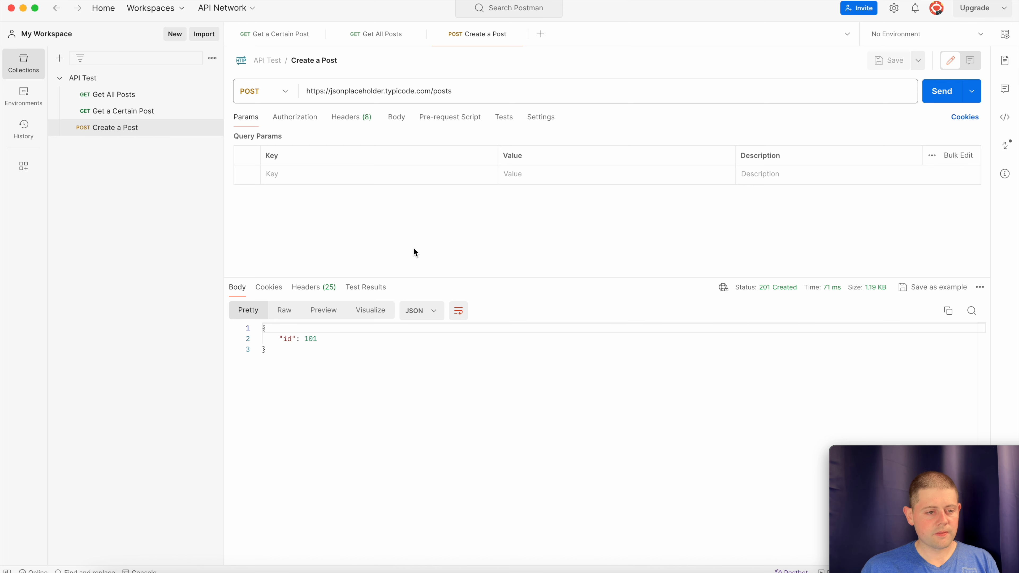
left_click(211, 132)
left_click(152, 246)
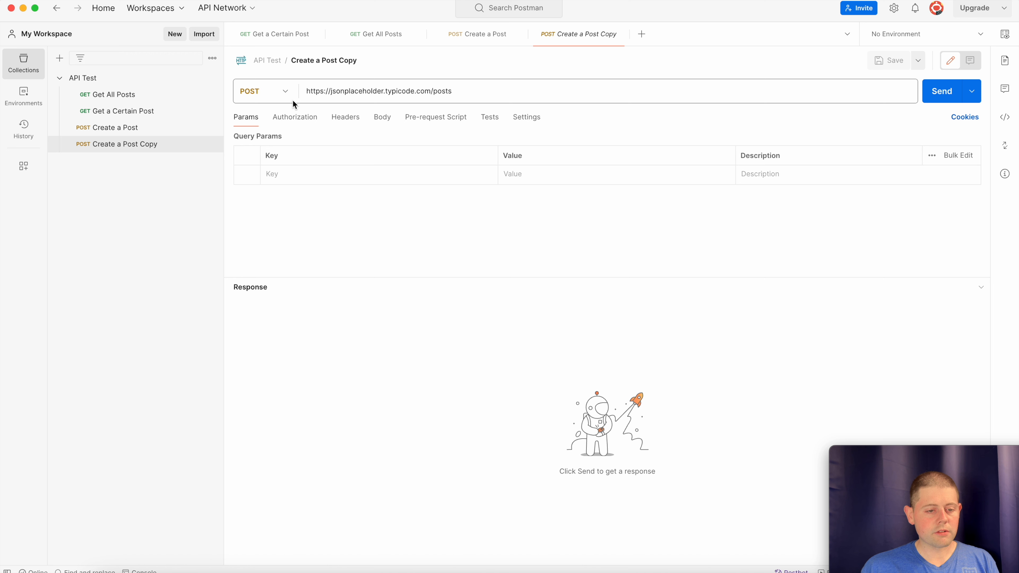
left_click(284, 91)
left_click(264, 159)
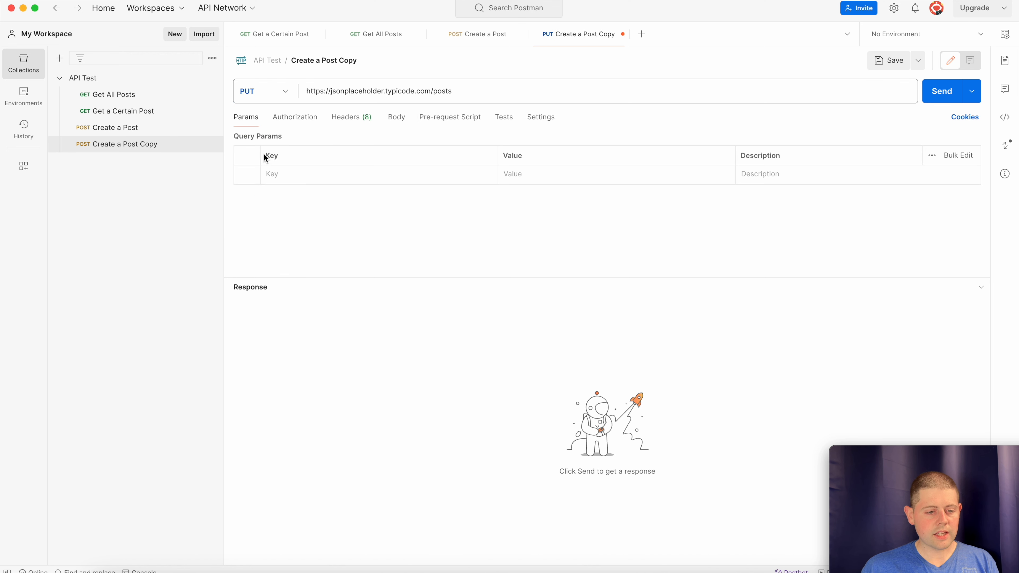
left_click(468, 89)
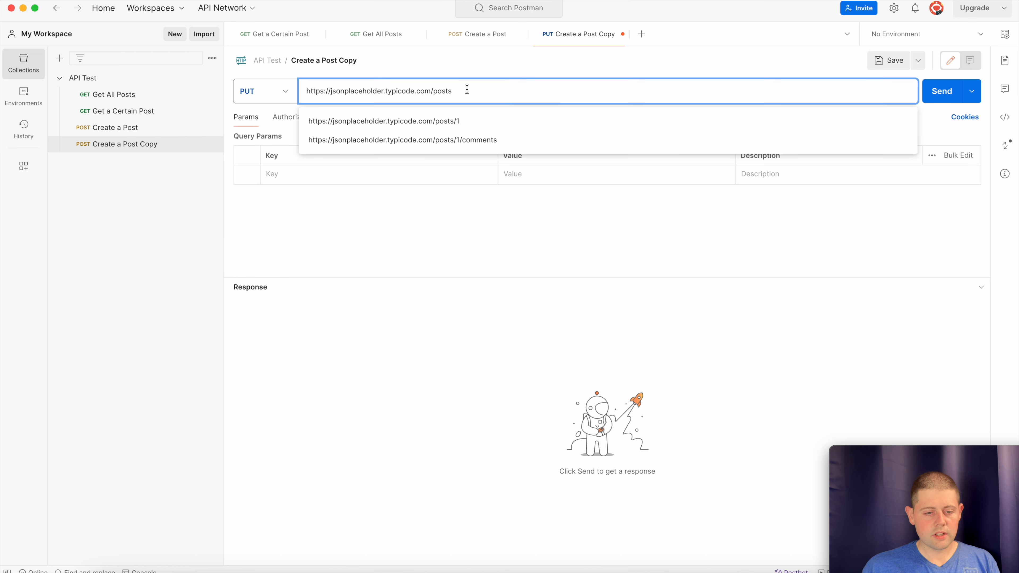
type("/1")
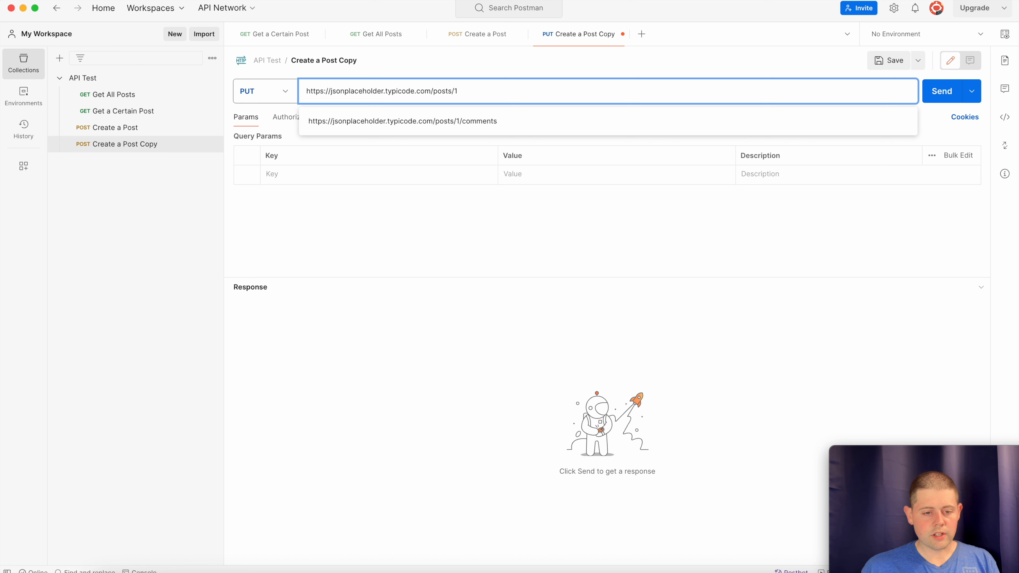
- Rename the PUT request to Update Part of a Post, save it, and send it to check its status
left_click(321, 60)
left_click_drag(321, 60, 283, 57)
type("Update")
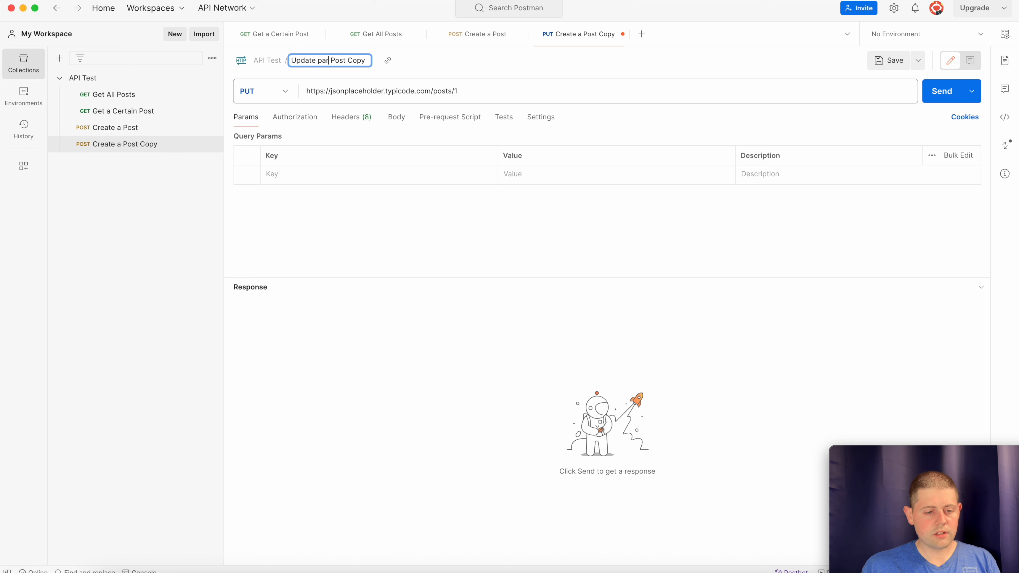
type(" Part of")
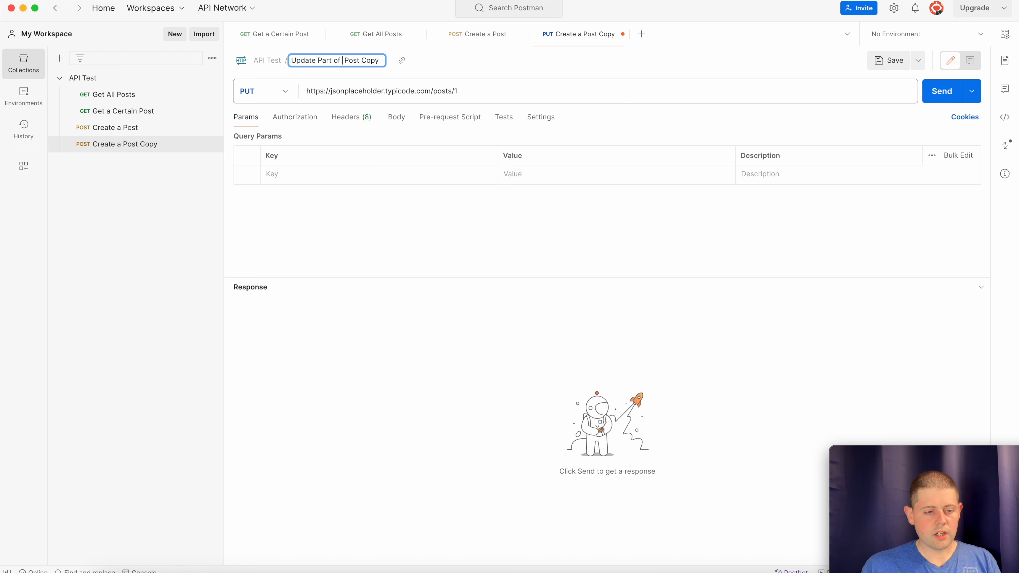
type(" a")
key("BackSpace")
key("BackSpace")
key("BackSpace")
key("BackSpace")
key("BackSpace")
key("BackSpace")
key("BackSpace")
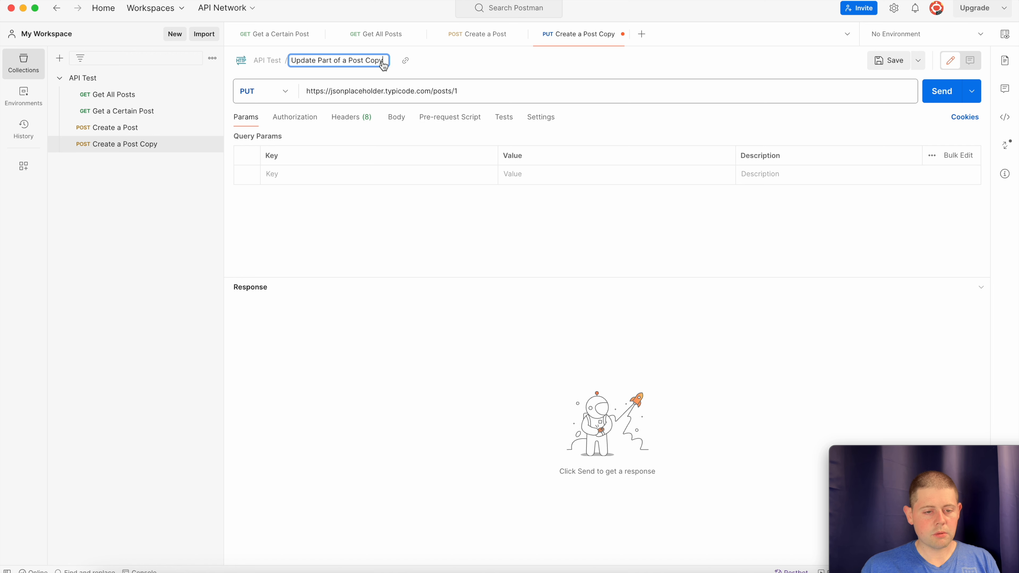
key("Right")
key("BackSpace")
key("BackSpace")
key("BackSpace")
key("BackSpace")
key("BackSpace")
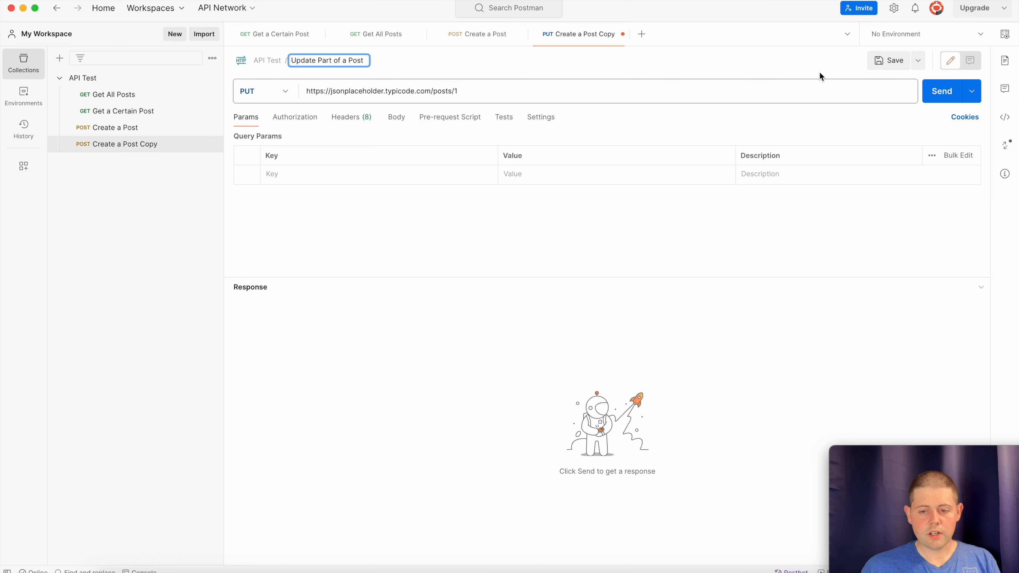
left_click(889, 60)
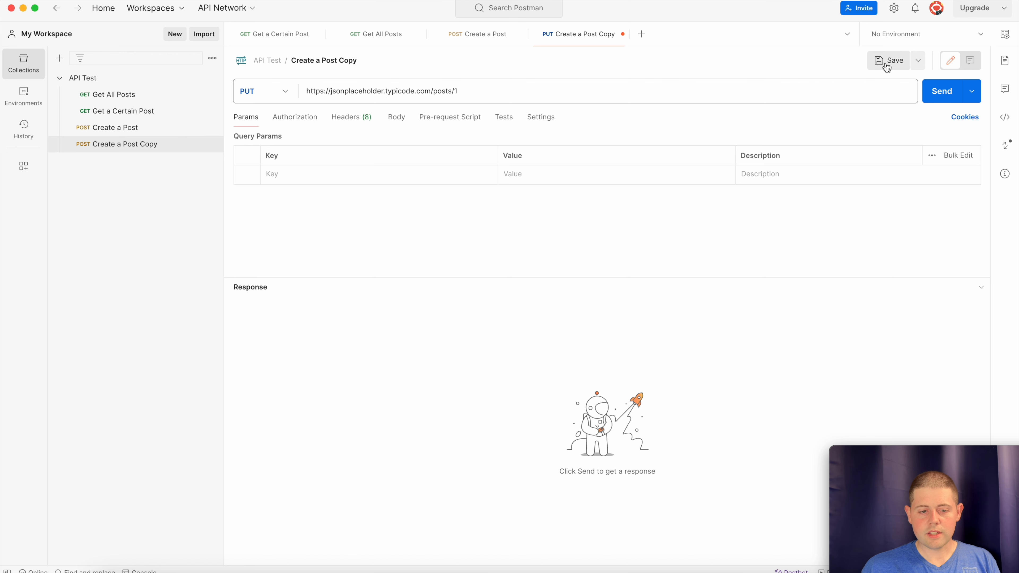
left_click(943, 100)
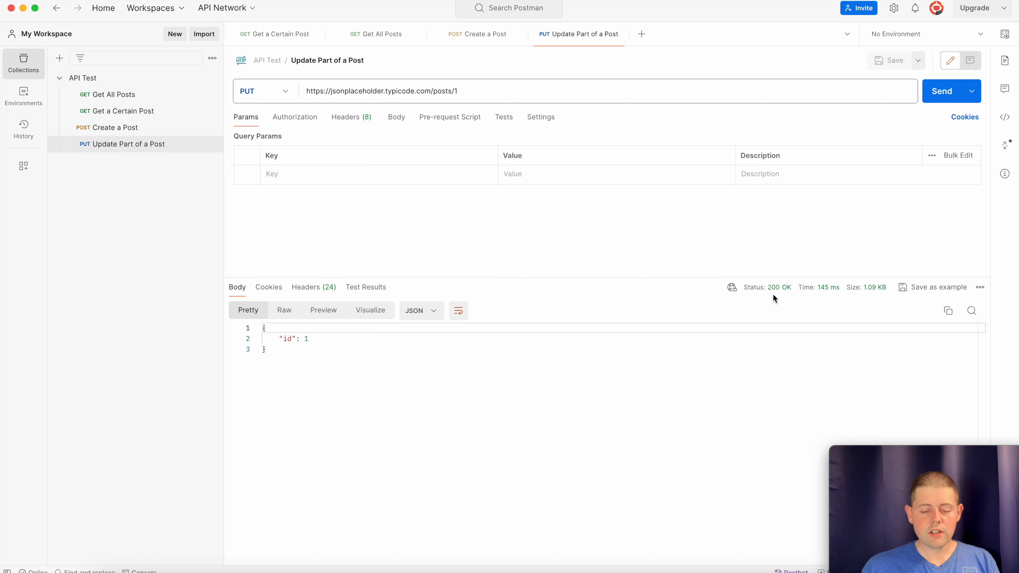
- Duplicate the Update Part of a Post request and change the copy's method to PATCH
left_click(212, 145)
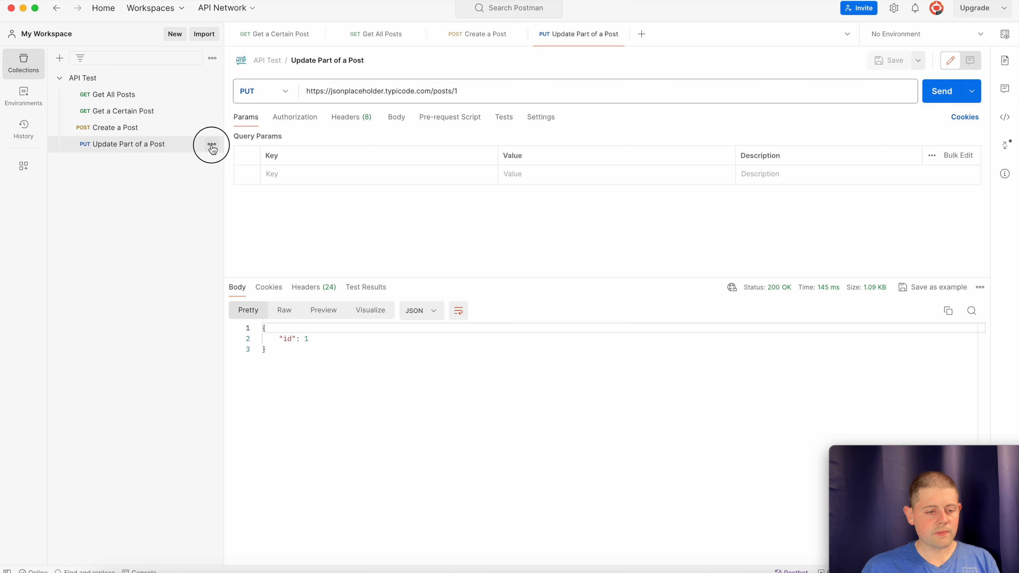
left_click(154, 263)
left_click(284, 92)
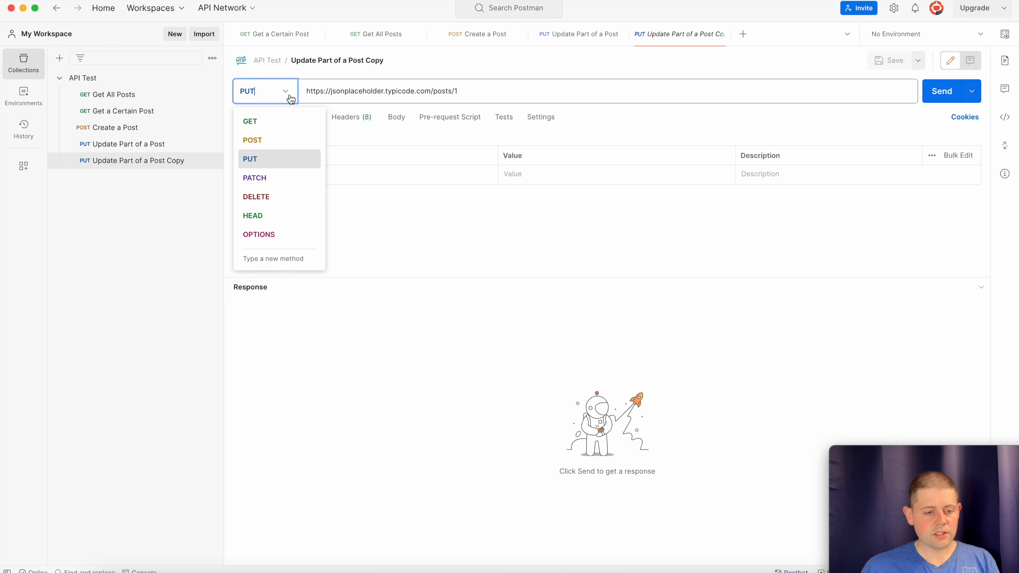
left_click(265, 179)
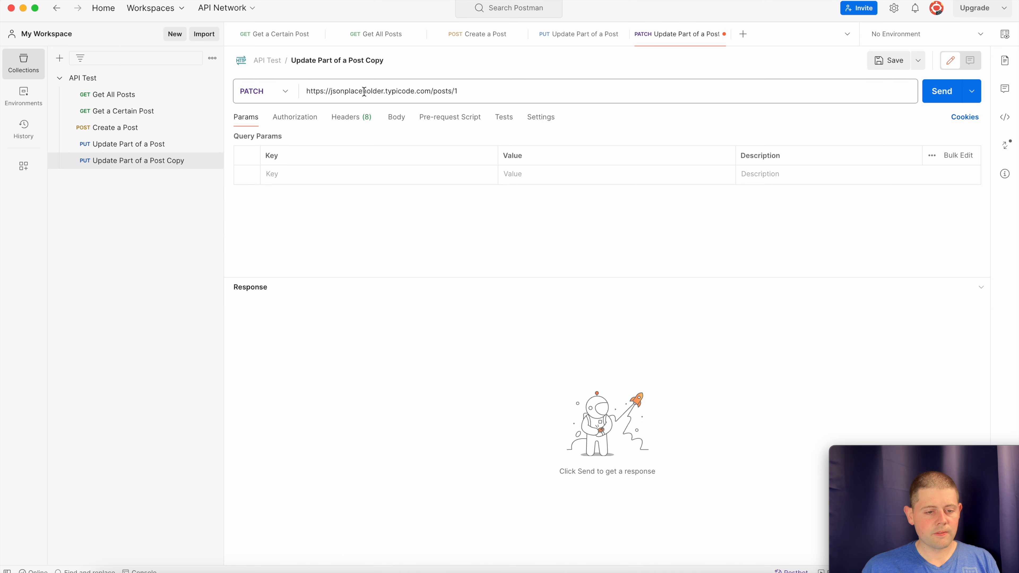
- Rename the PATCH request to Update an Entire Post, save it, and send it
left_click(353, 60)
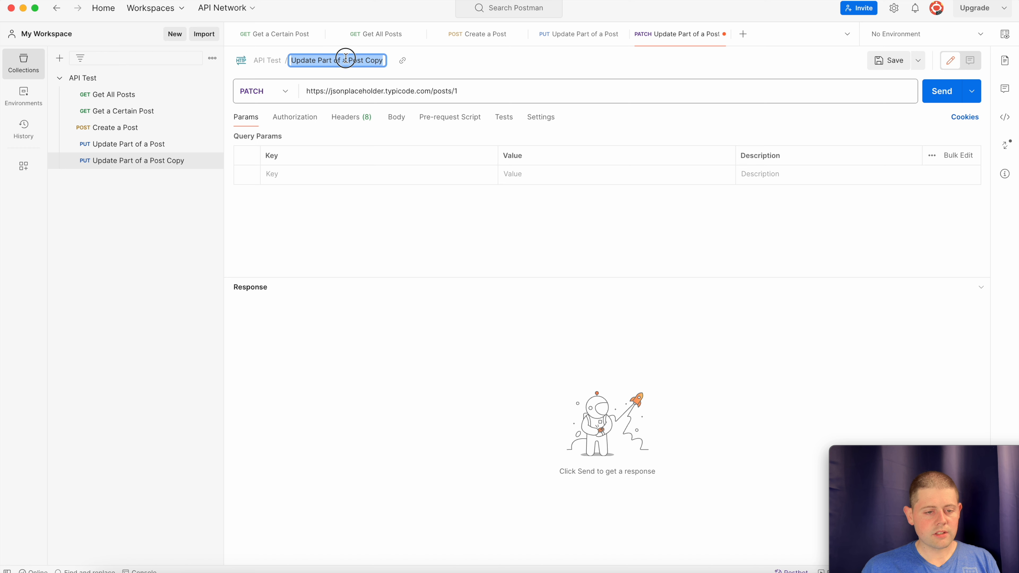
left_click(345, 59)
key("BackSpace")
key("BackSpace")
key("BackSpace")
key("BackSpace")
key("BackSpace")
key("BackSpace")
key("BackSpace")
key("BackSpace")
key("BackSpace")
type("an Entire")
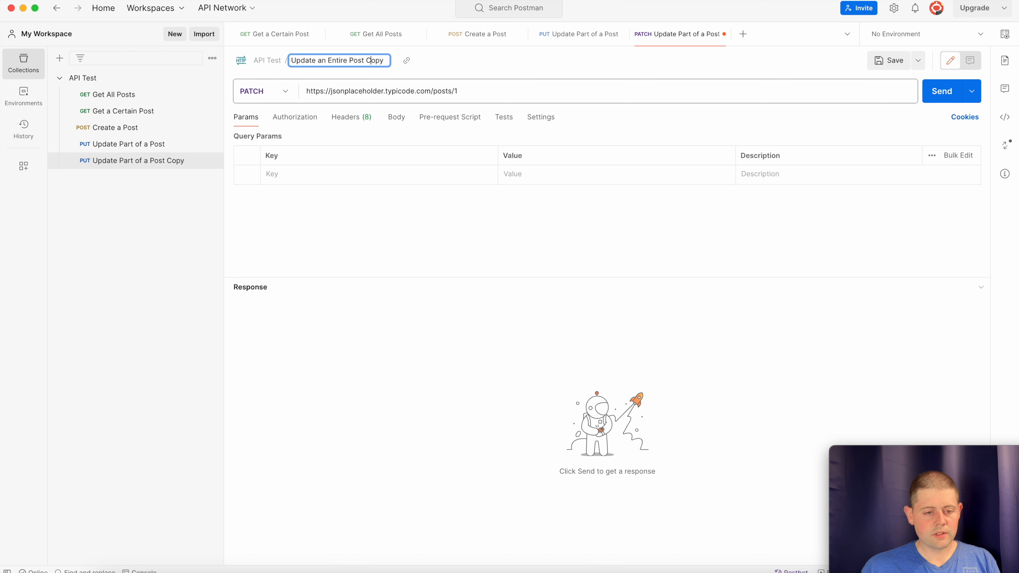
key("BackSpace")
key("BackSpace")
key("BackSpace")
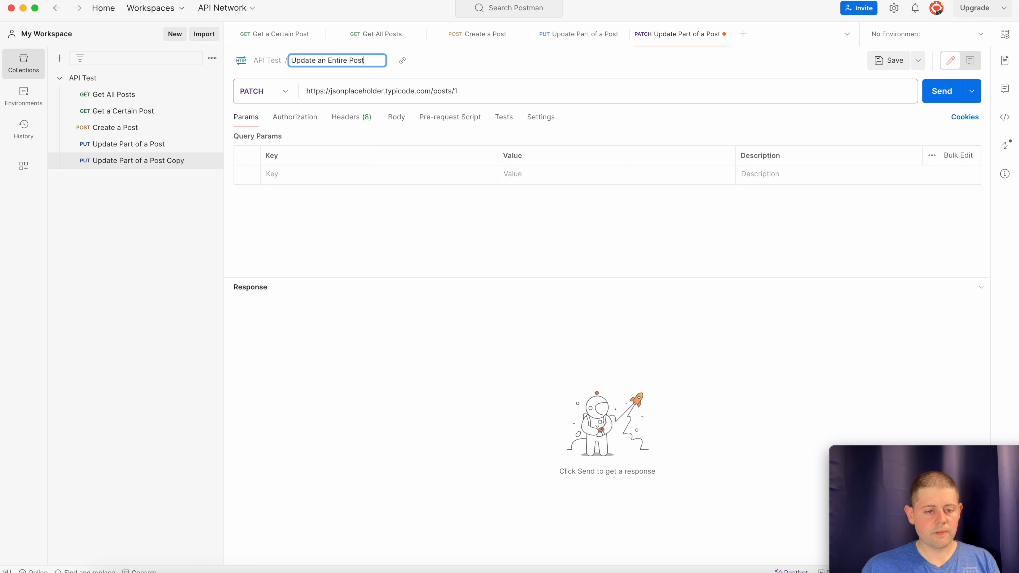
left_click(884, 61)
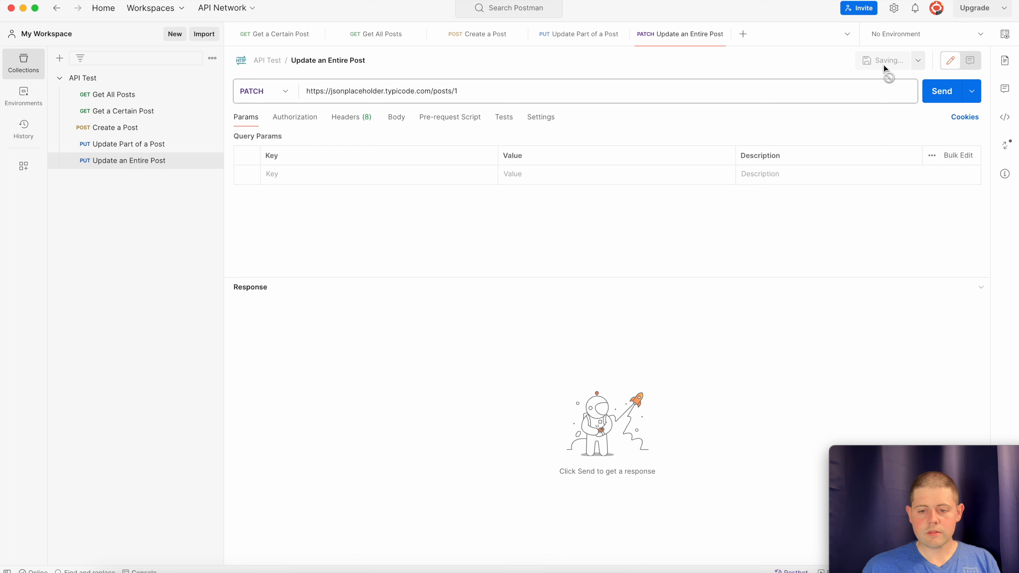
left_click(938, 95)
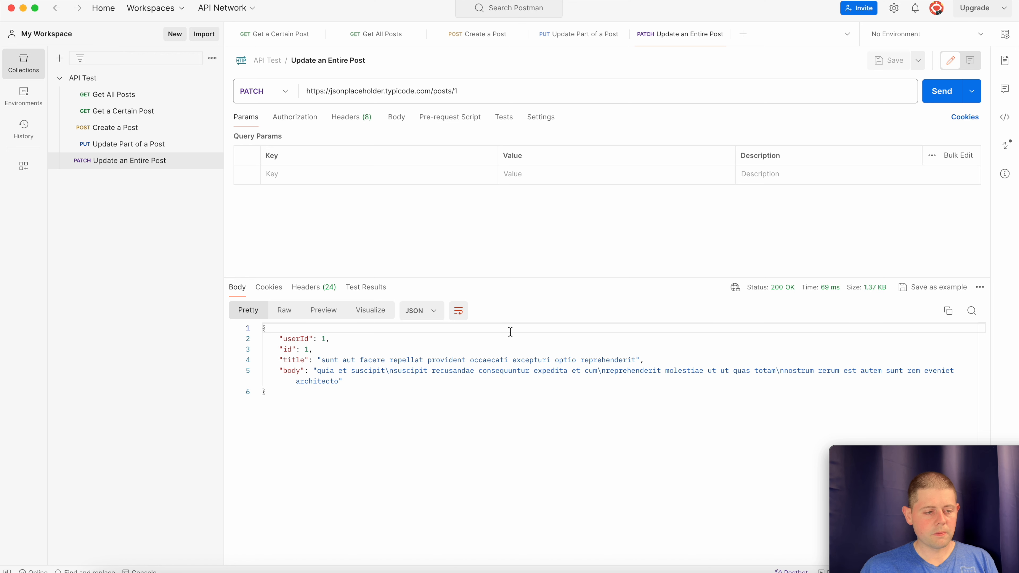
- Highlight the DELETE /posts/1 route on the JSONPlaceholder page in Safari and return to Postman
left_click(190, 571)
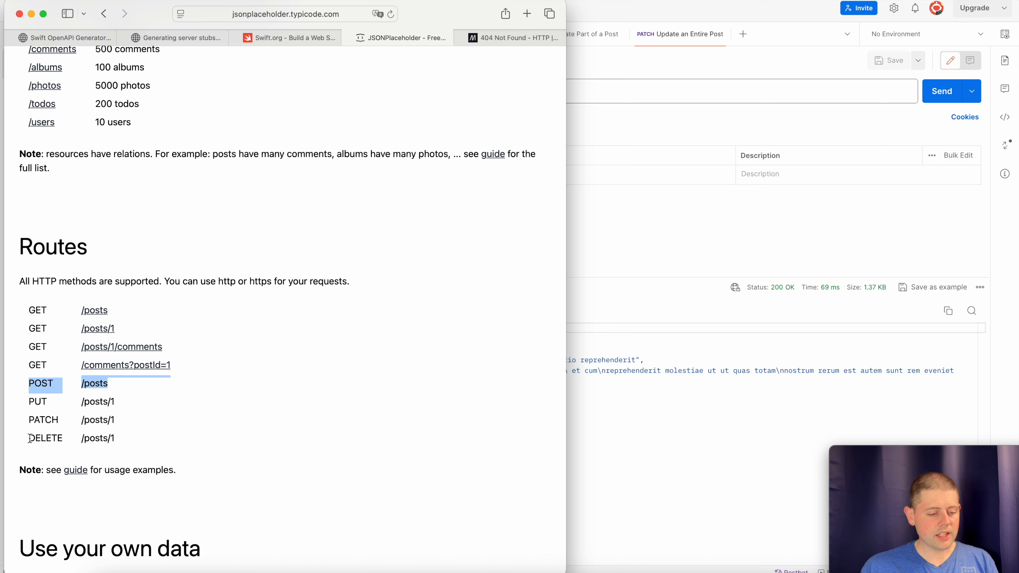
left_click_drag(27, 438, 160, 438)
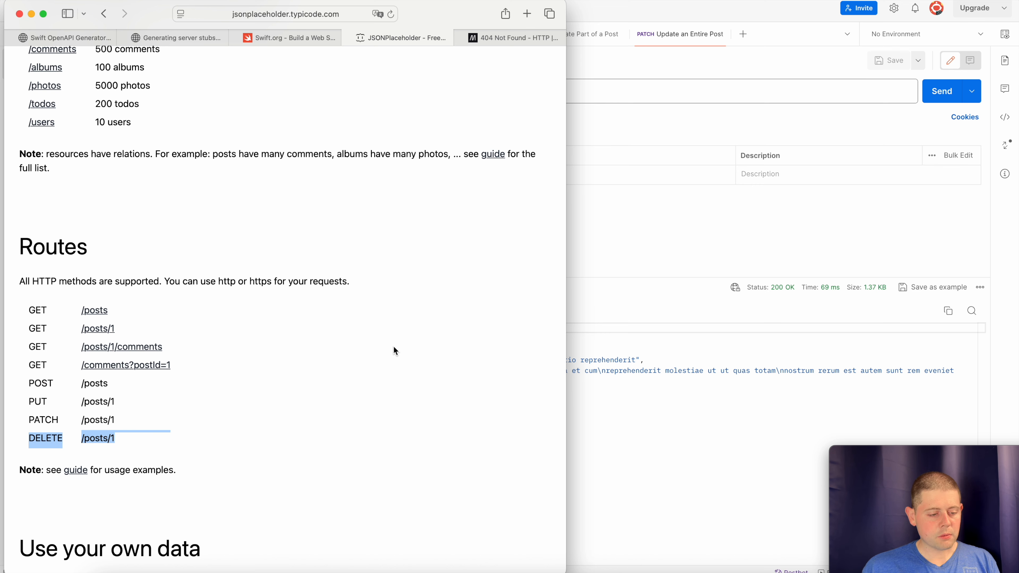
left_click(622, 210)
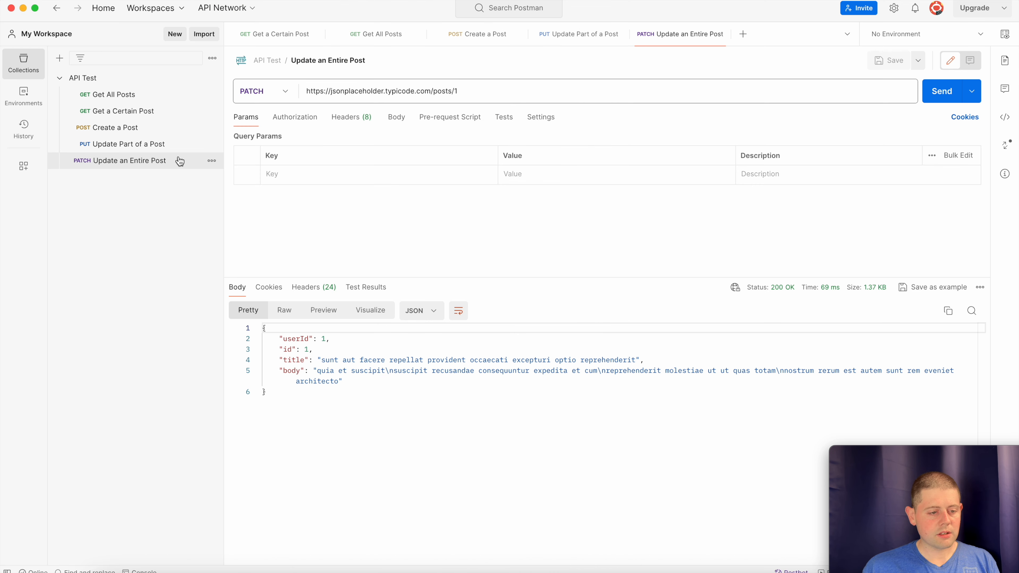
- Duplicate the Update an Entire Post request and change the copy's method to DELETE
left_click(212, 162)
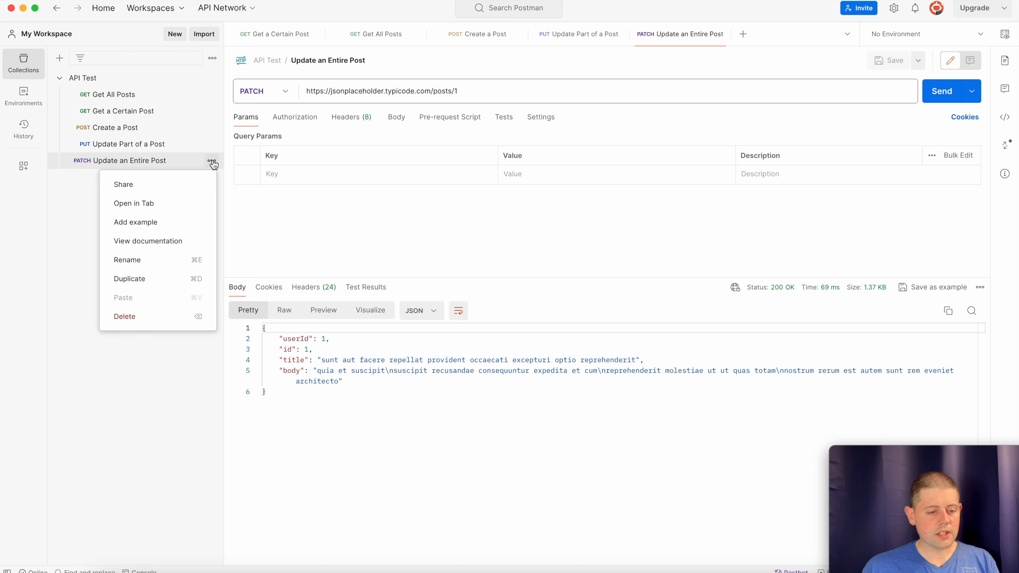
left_click(153, 279)
left_click(286, 93)
left_click(265, 200)
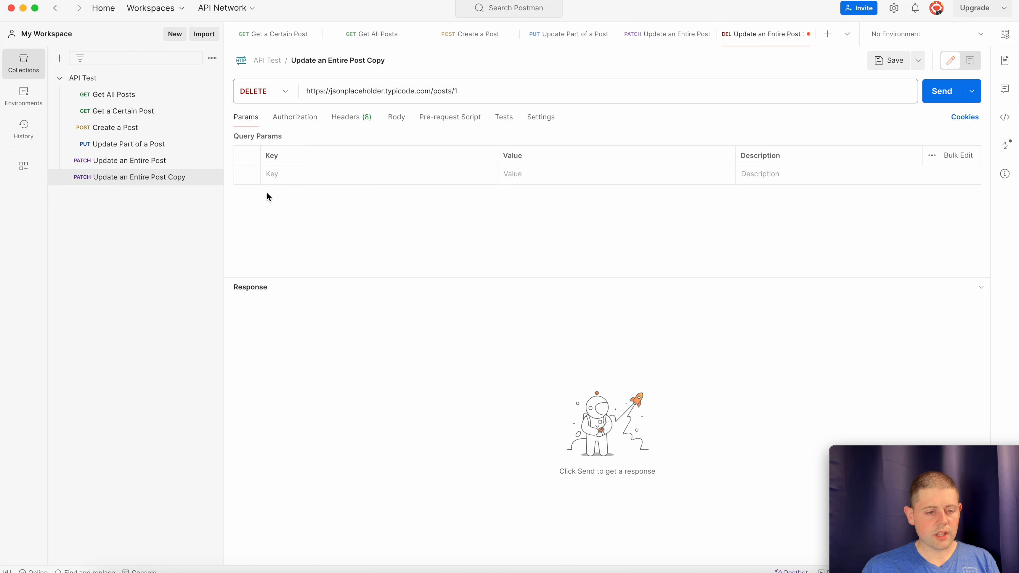
- Rename the DELETE request to Delete a Post, save it, and send it to check the response body
left_click(326, 59)
left_click(326, 59)
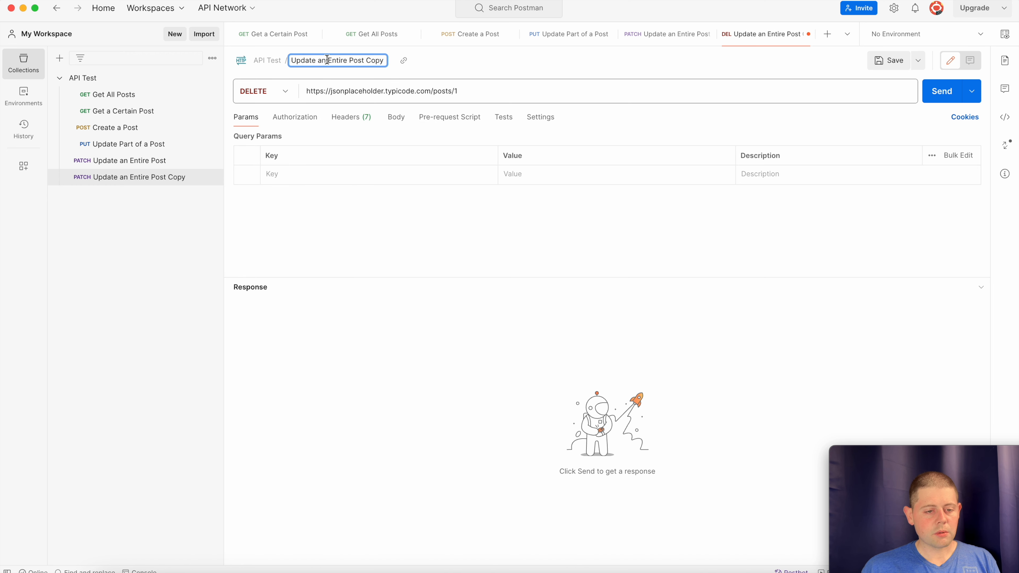
left_click_drag(346, 60, 291, 61)
type("De")
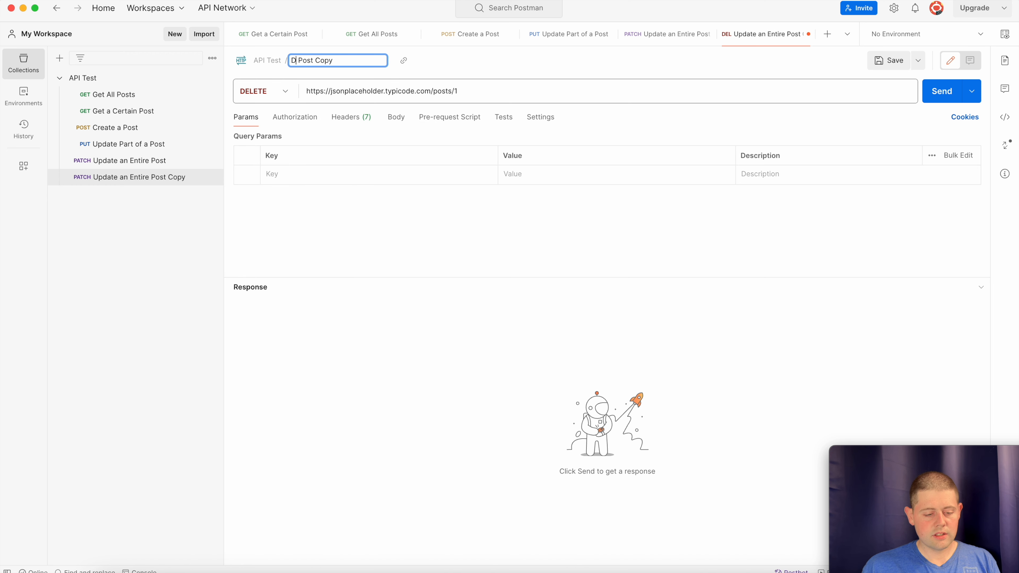
type("lete a")
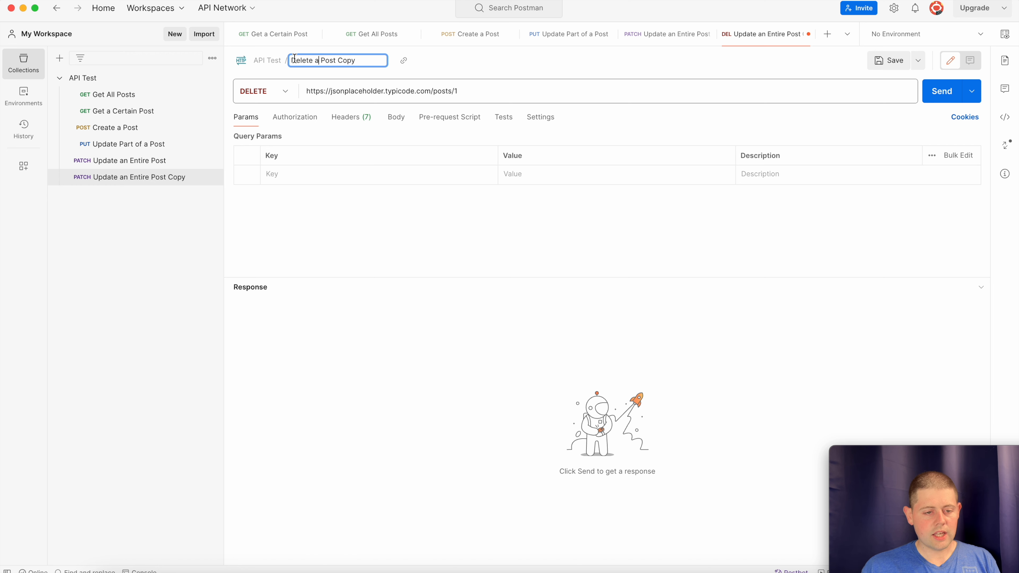
key("BackSpace")
key("BackSpace")
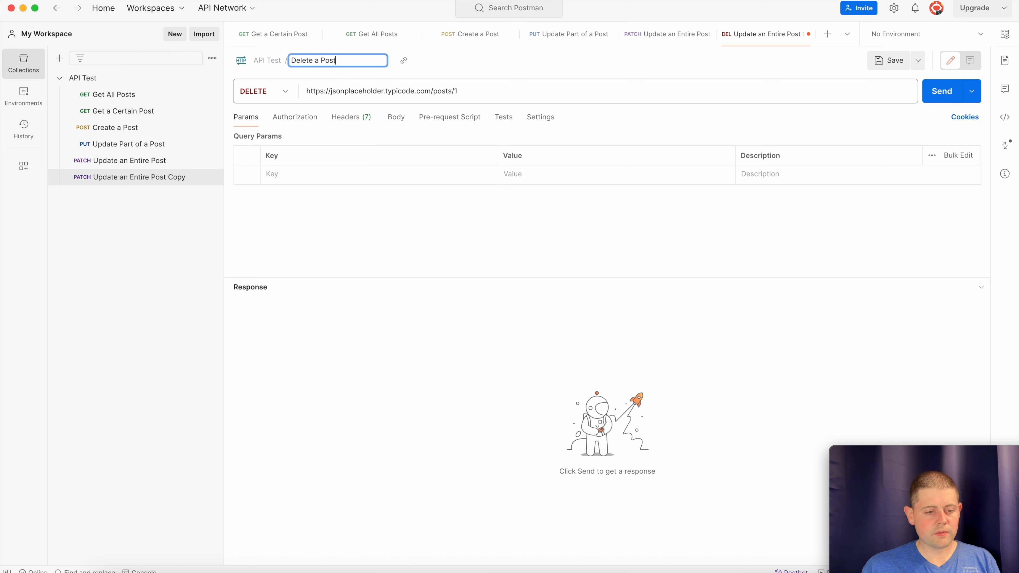
left_click(881, 58)
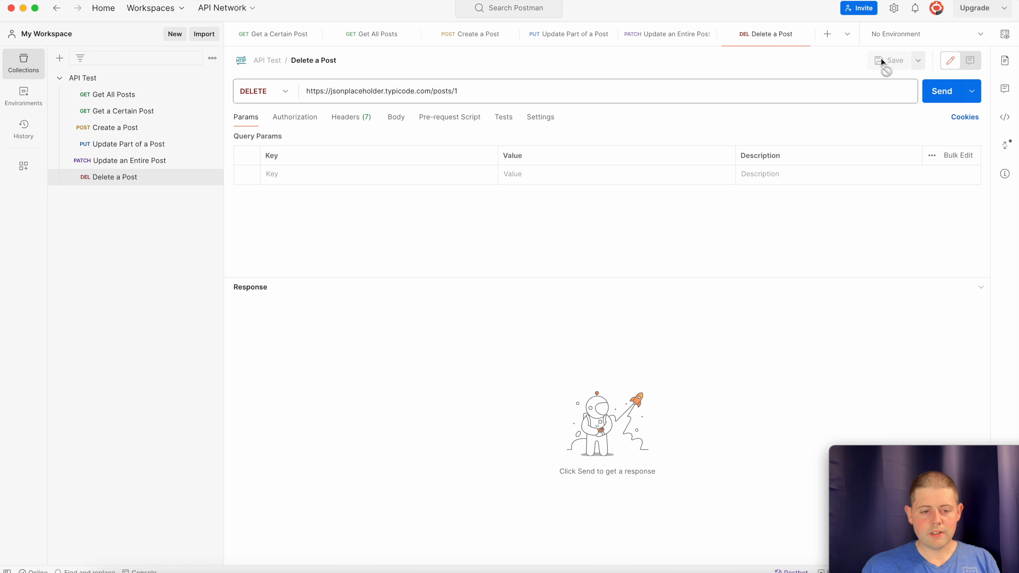
left_click(943, 99)
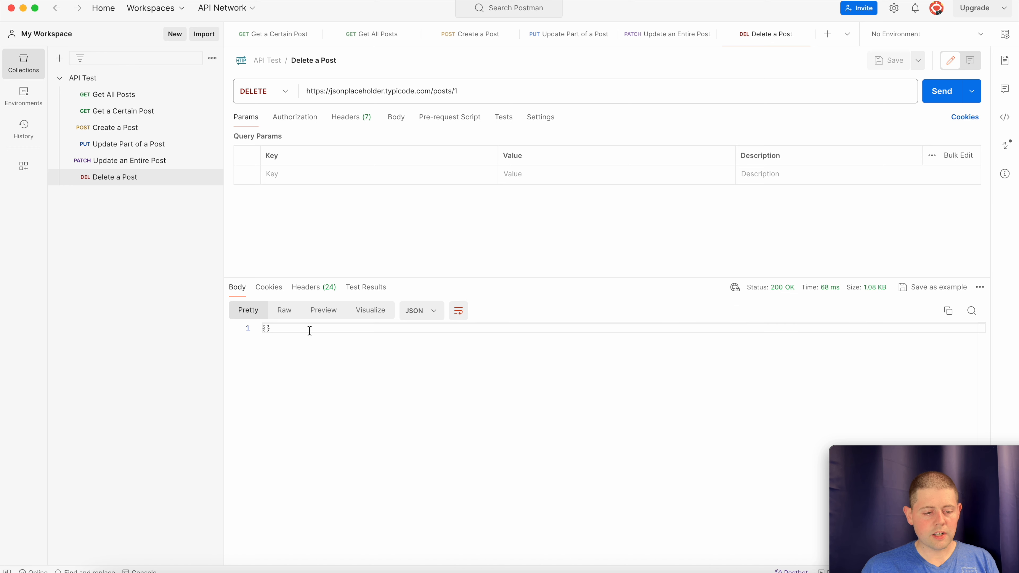
left_click_drag(279, 330, 257, 326)
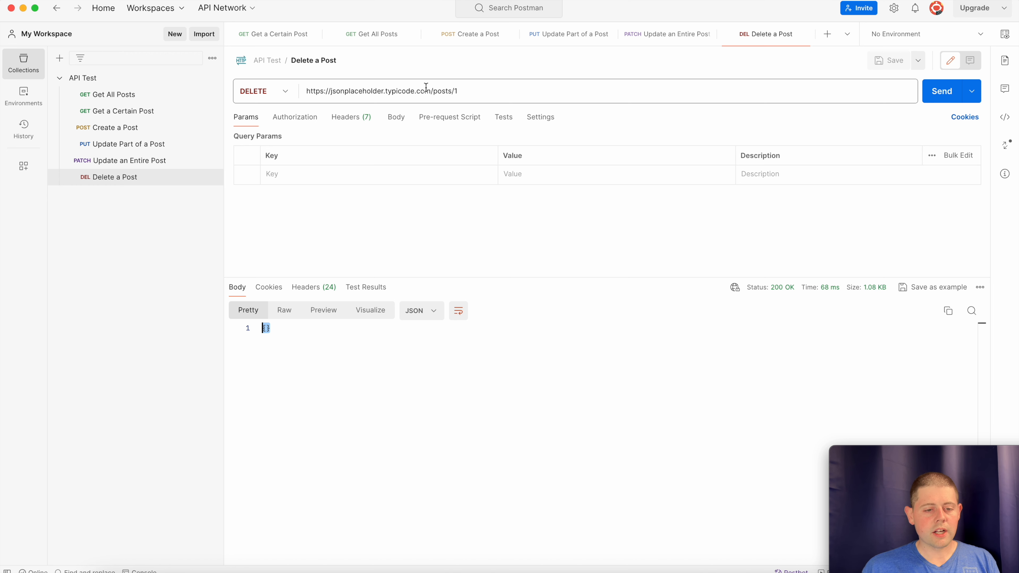
left_click_drag(430, 91, 306, 94)
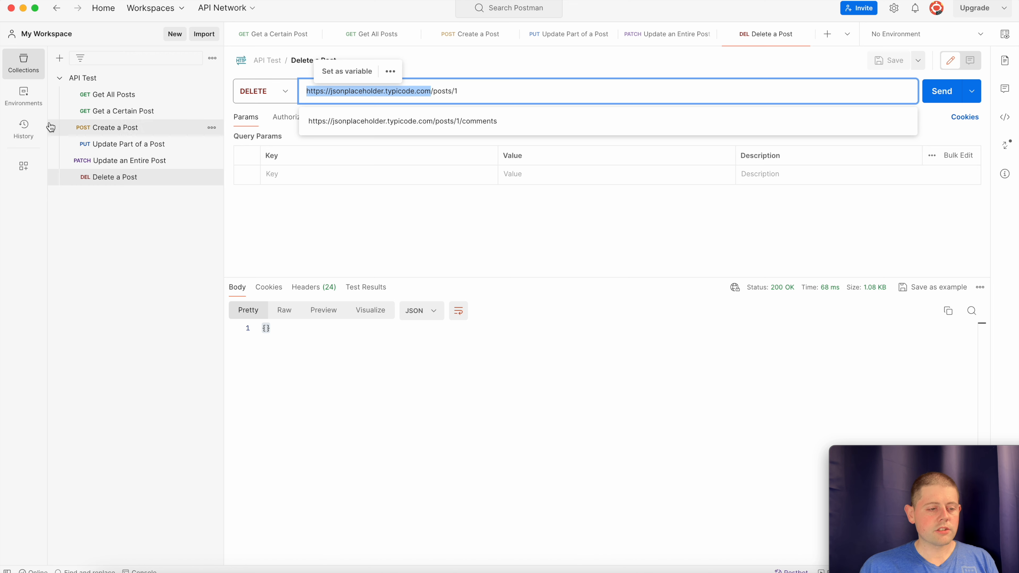
left_click(32, 108)
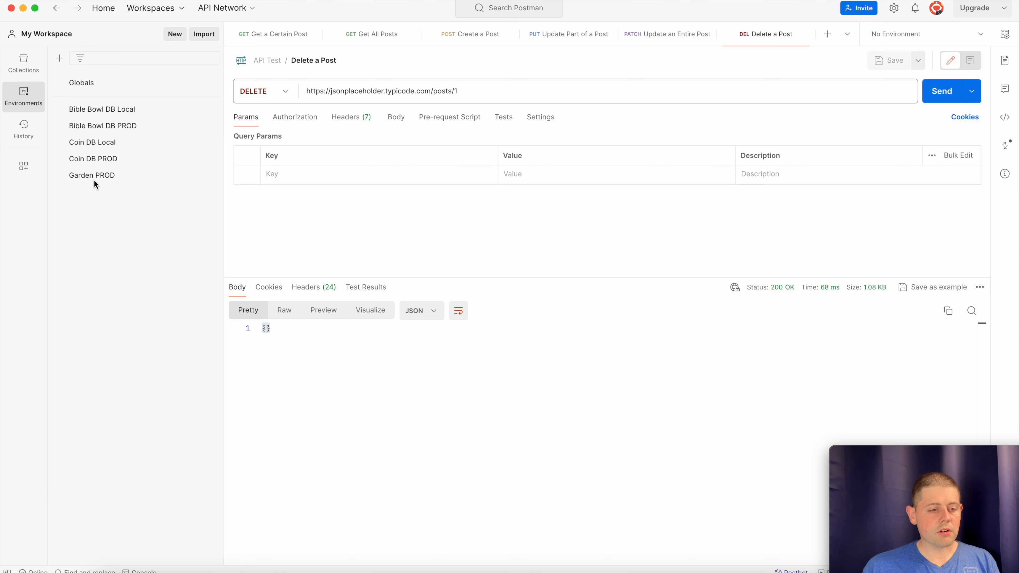
left_click(59, 59)
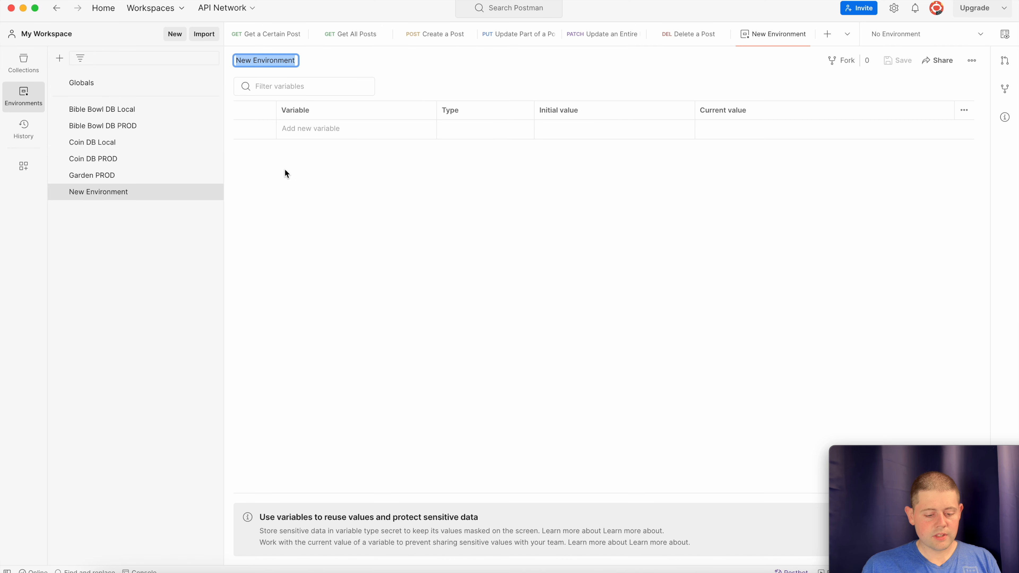
type("API Tes")
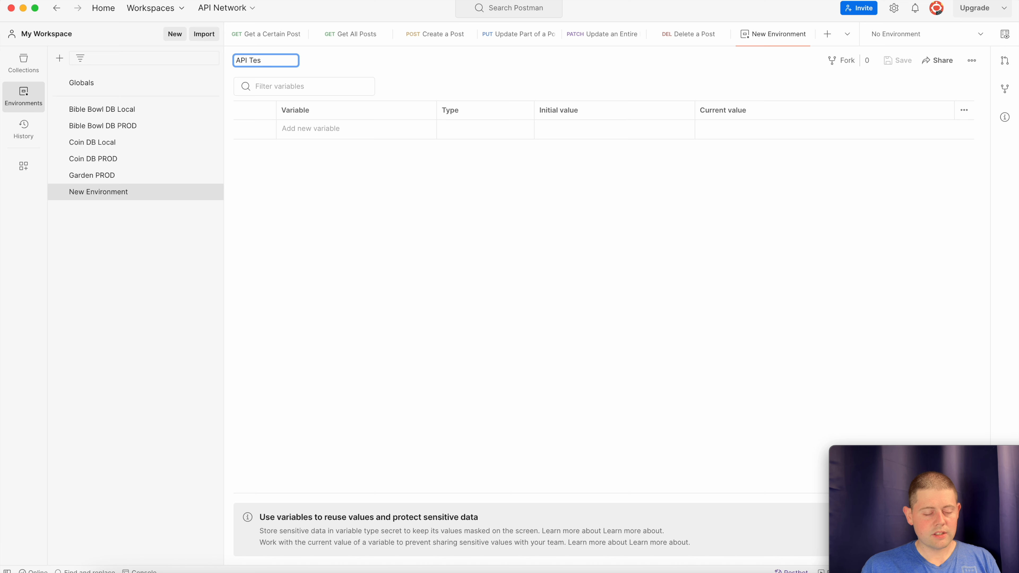
type("t")
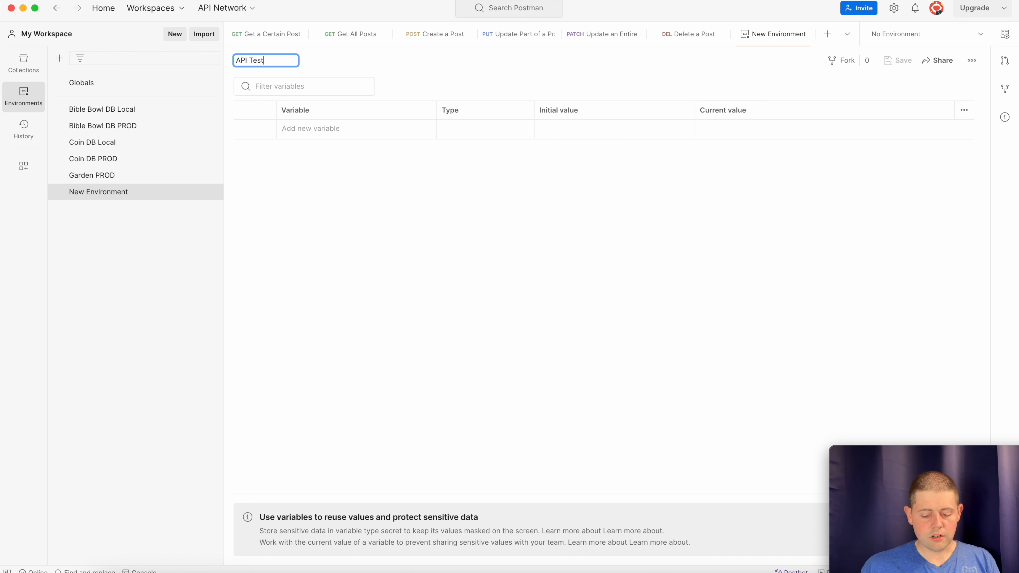
type("TEST ")
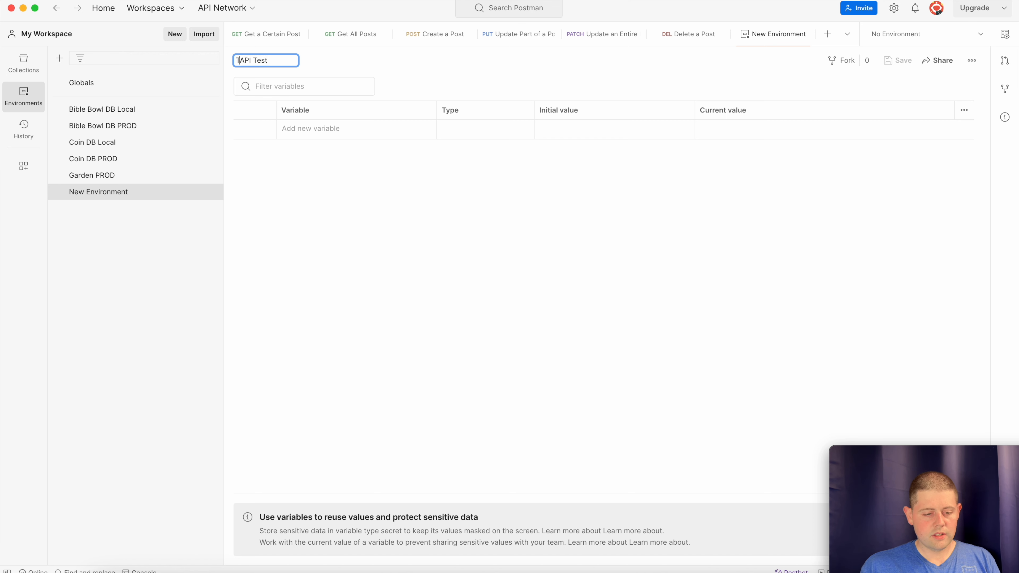
type("-")
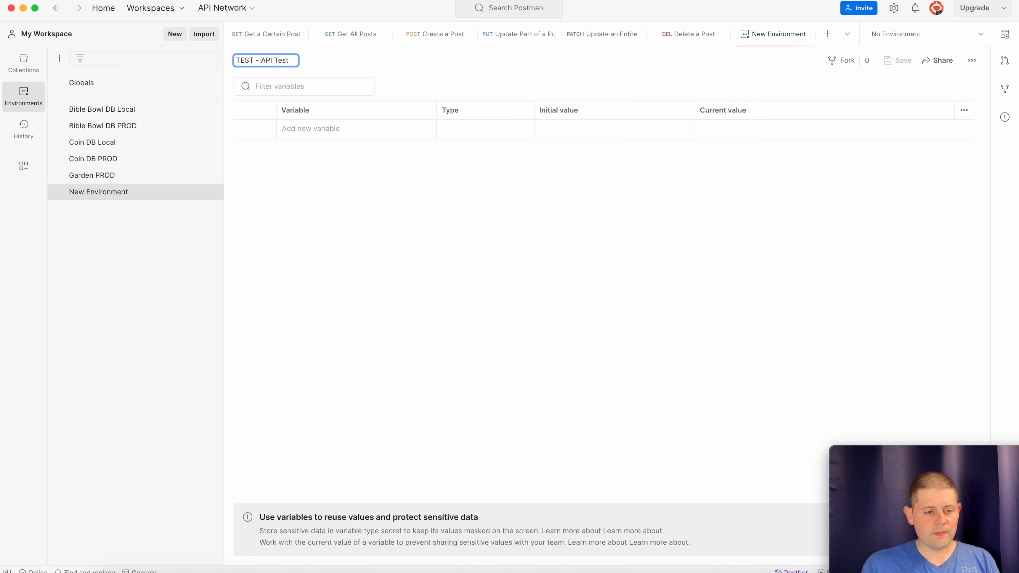
key("Return")
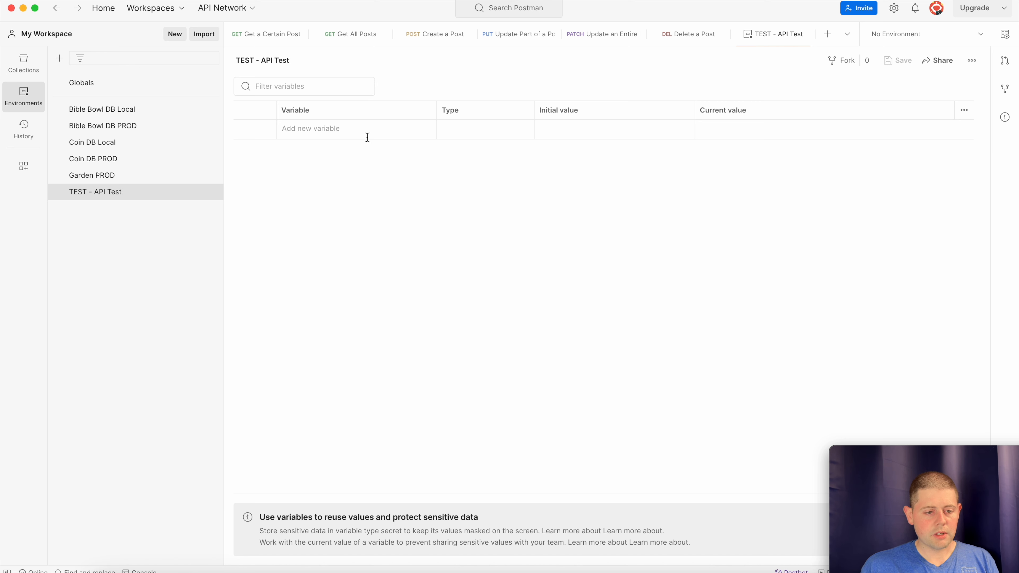
- Look at the variables of the Garden PROD environment as a reference and return to the TEST - API Test environment
left_click(354, 130)
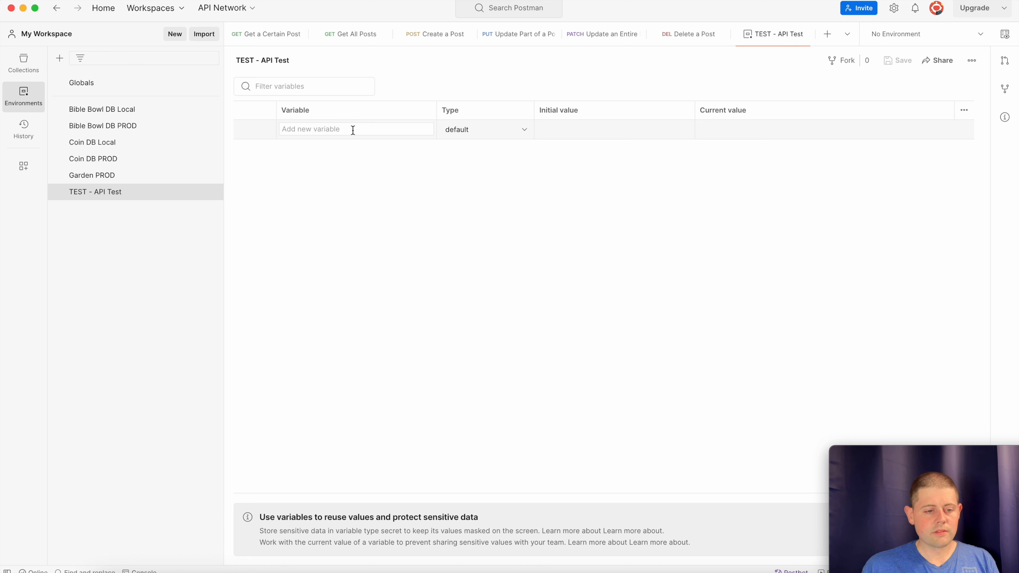
left_click(156, 179)
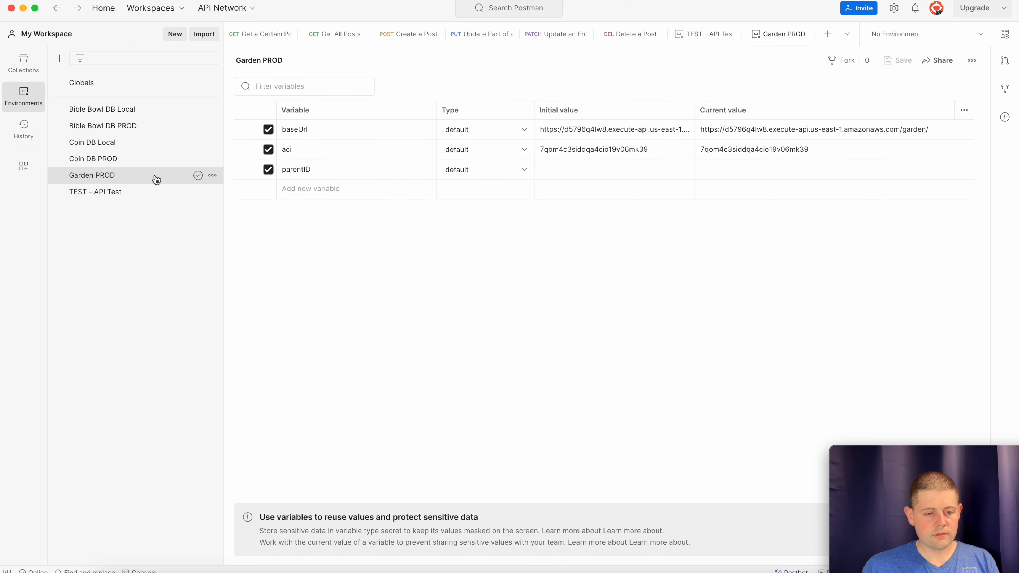
left_click(143, 194)
left_click(805, 35)
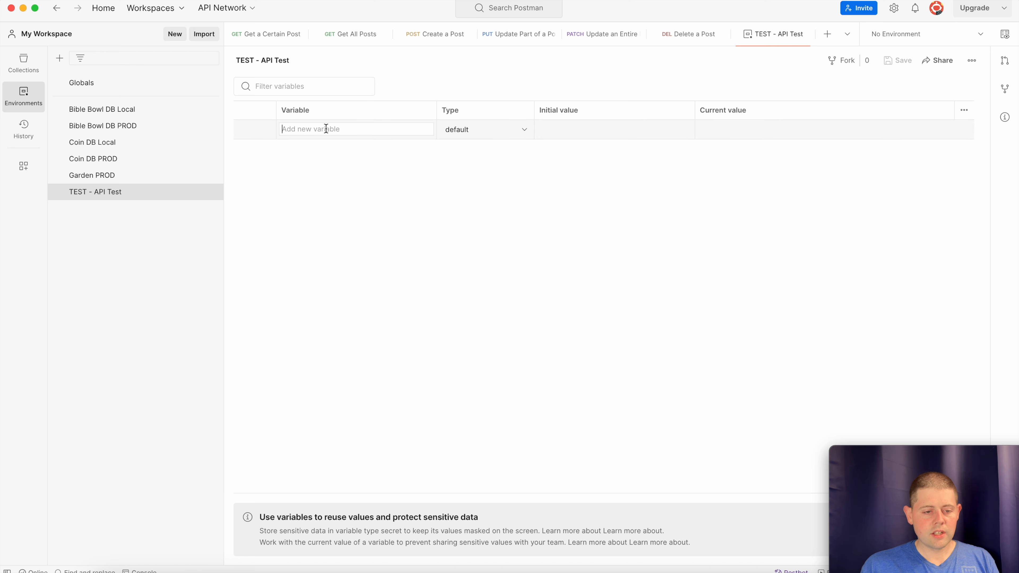
type("baseUrl")
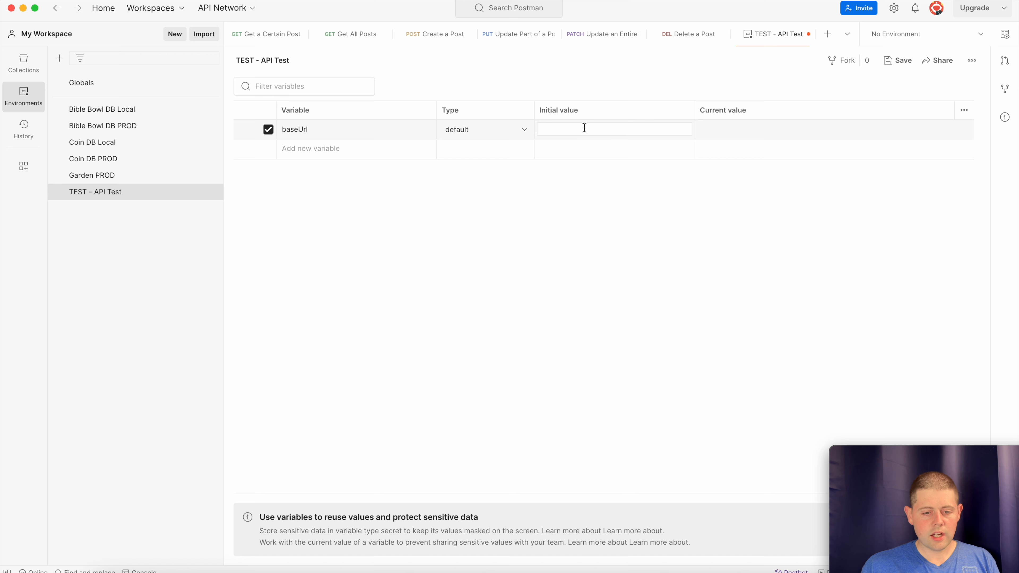
type("https://jsonplaceholder.typicode.com")
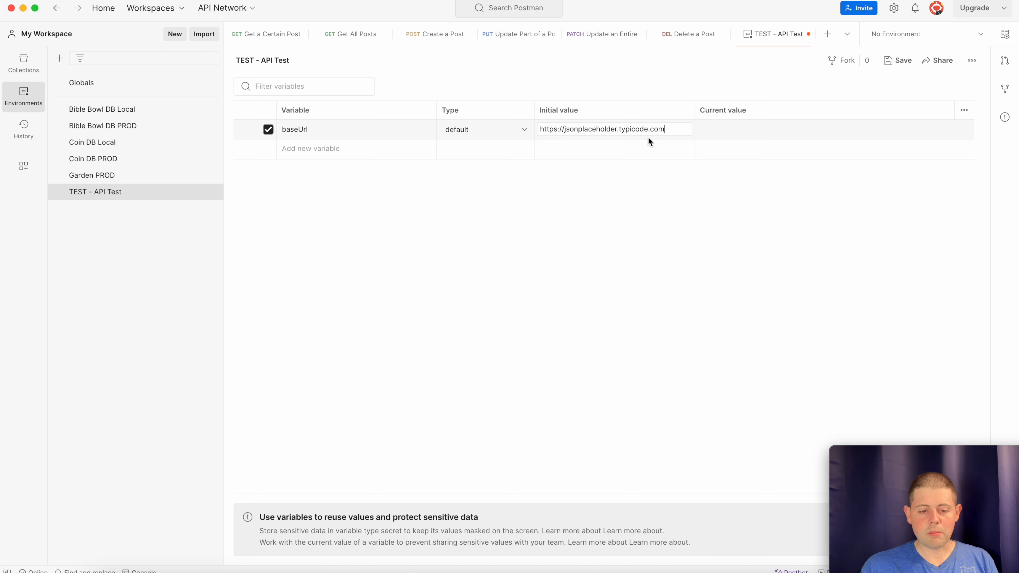
left_click(732, 174)
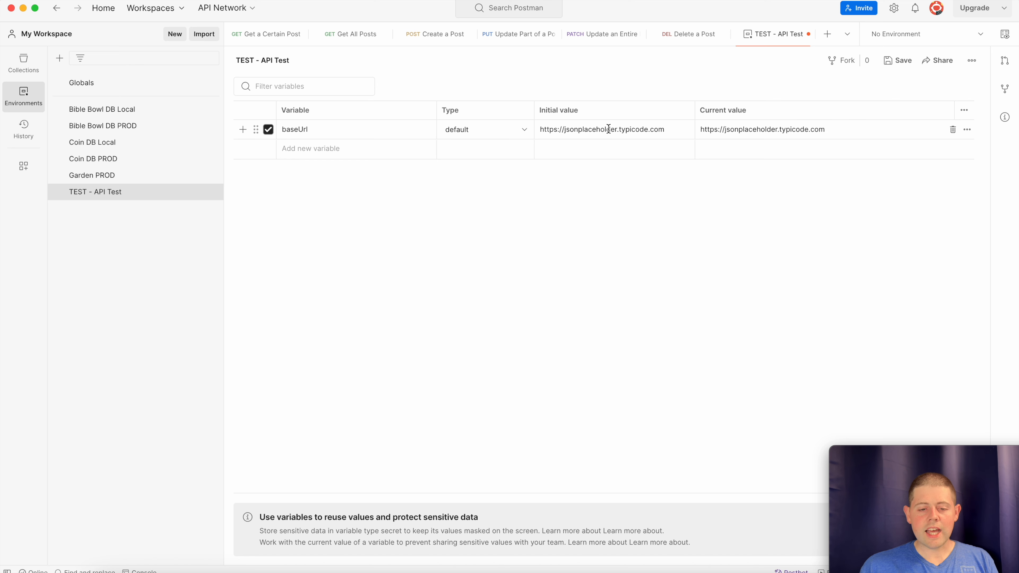
left_click(668, 129)
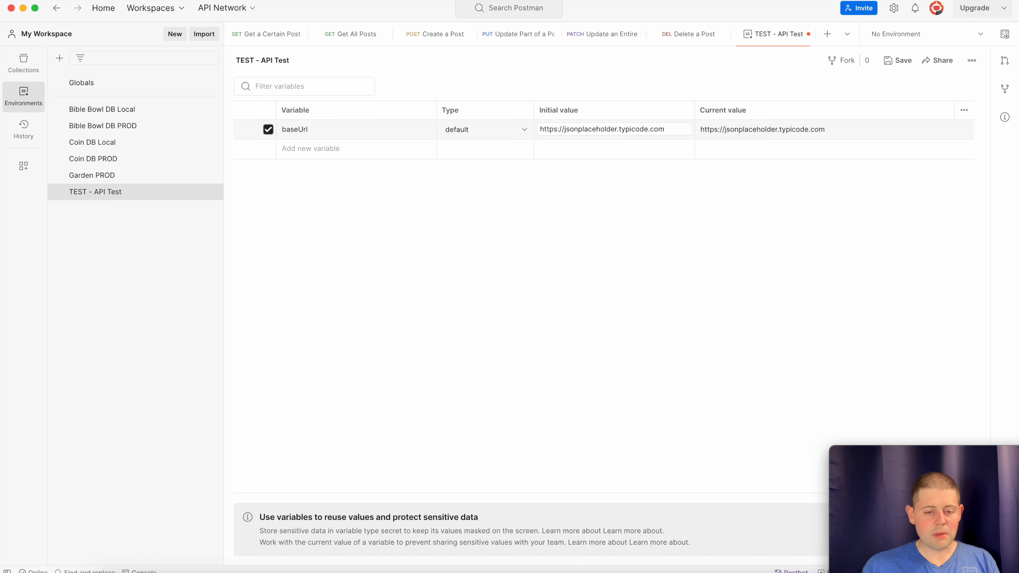
type("test")
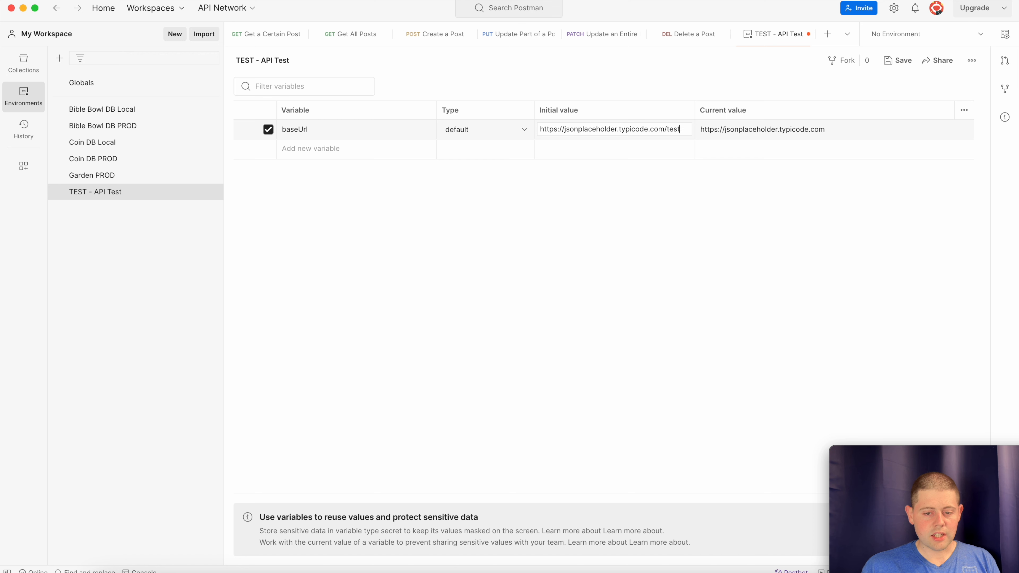
left_click(831, 131)
type("/")
type("test")
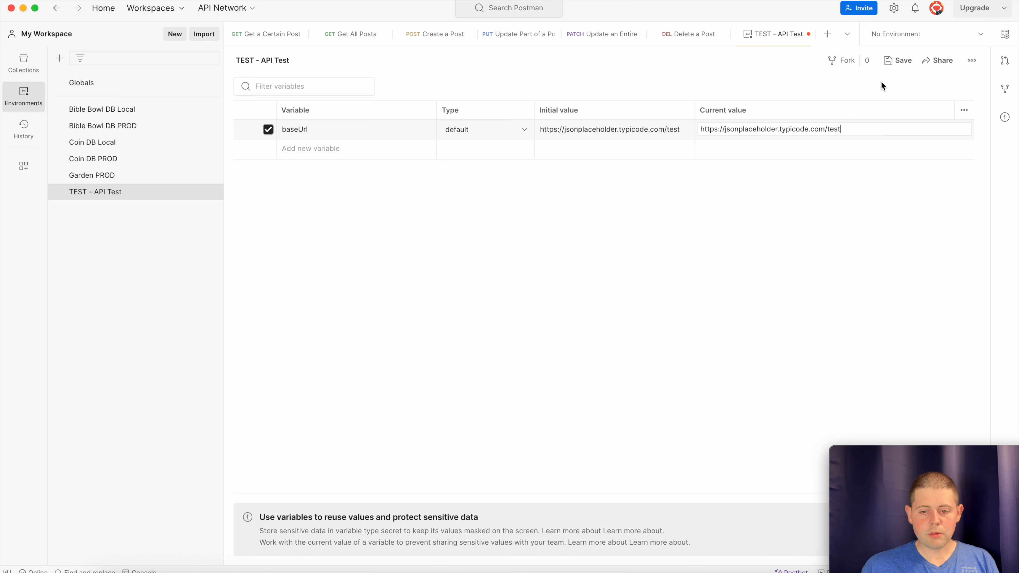
left_click(898, 61)
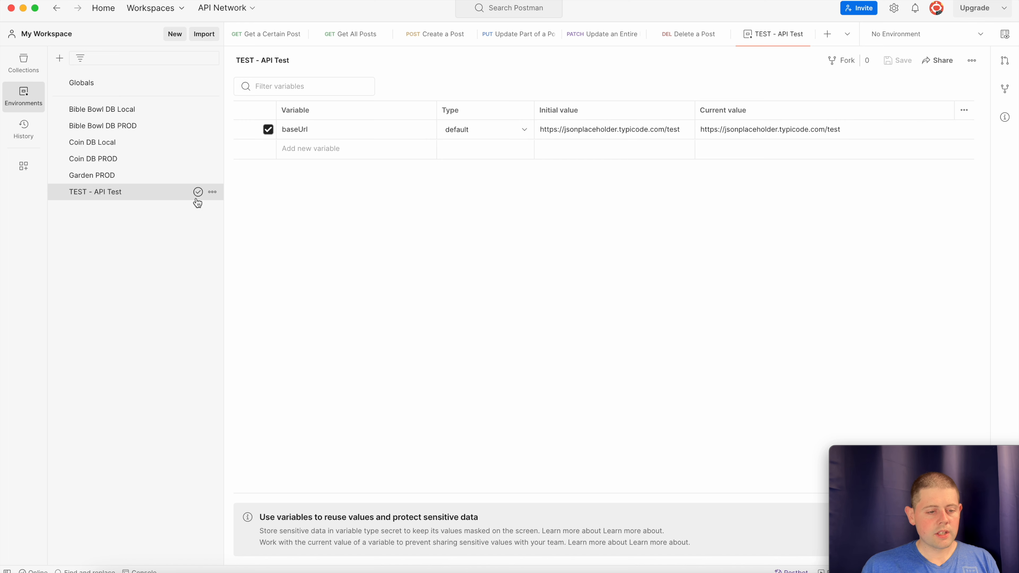
- Duplicate the TEST - API Test environment and rename the copy as QA - API Test
left_click(215, 195)
left_click(155, 273)
left_click(76, 217)
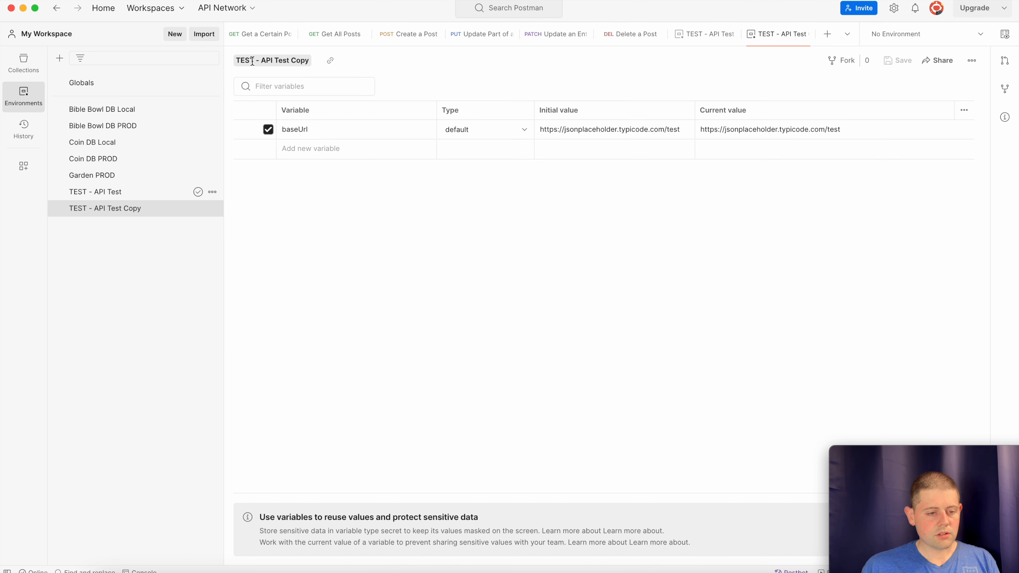
left_click(254, 60)
left_click(254, 61)
key("BackSpace")
key("BackSpace")
key("BackSpace")
key("BackSpace")
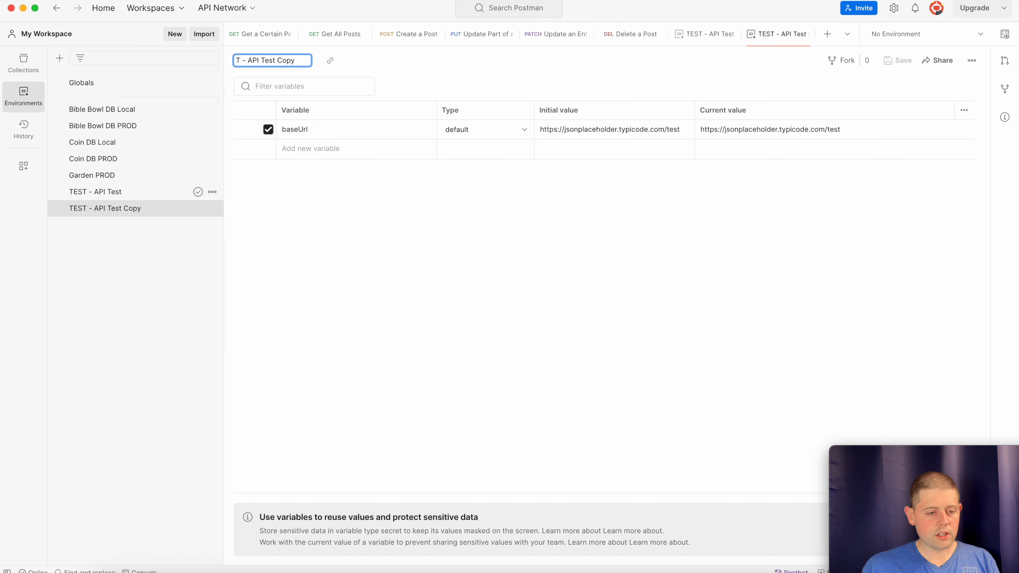
type("QA")
left_click(301, 60)
key("BackSpace")
key("BackSpace")
key("BackSpace")
key("BackSpace")
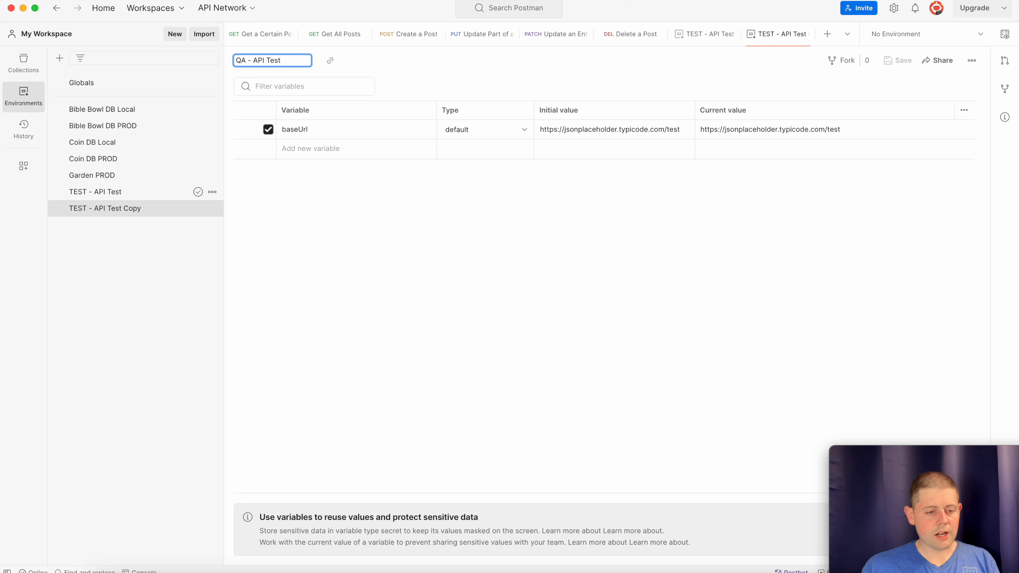
left_click(426, 76)
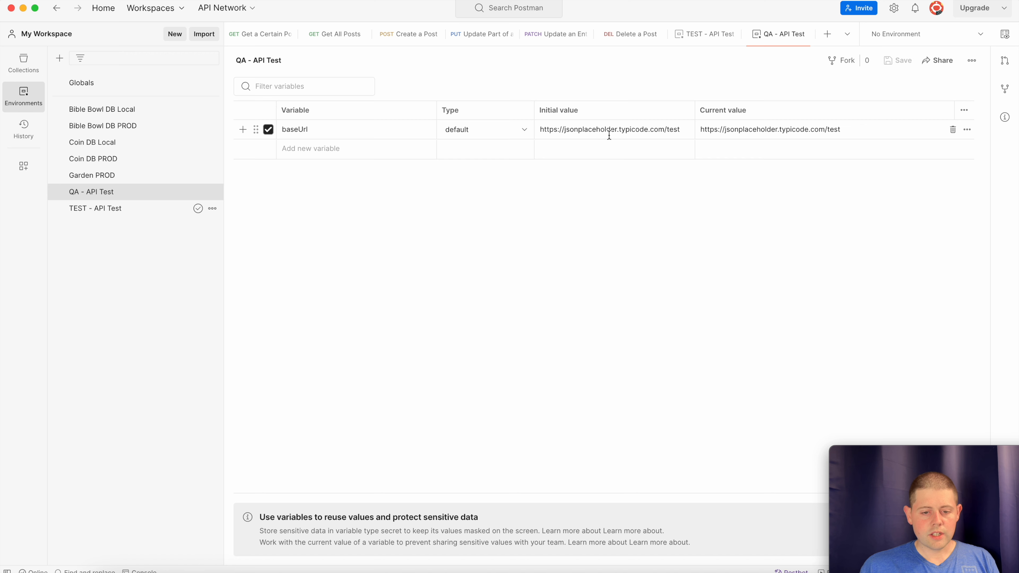
left_click(677, 130)
key("BackSpace")
key("BackSpace")
key("BackSpace")
key("BackSpace")
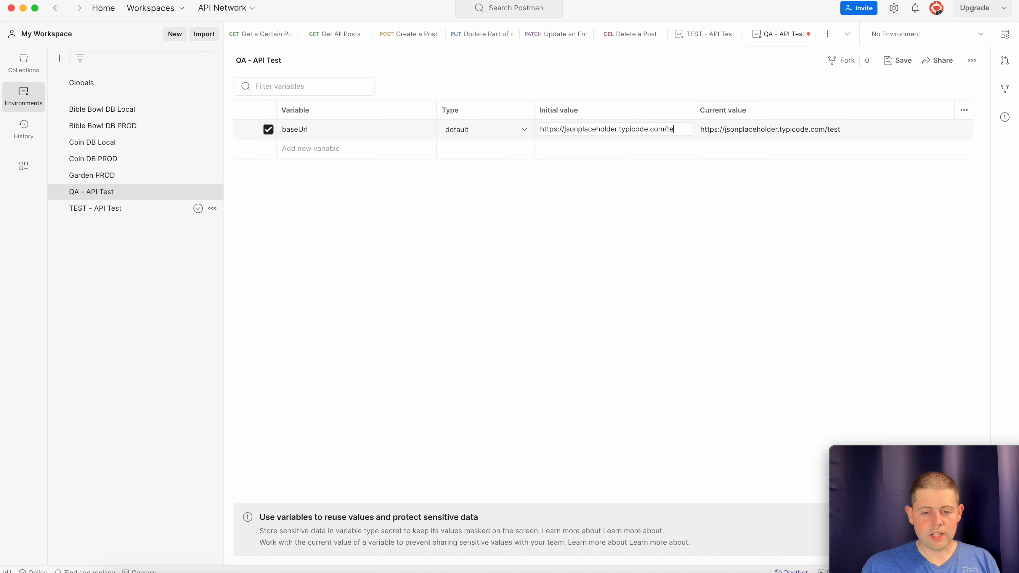
type("qa")
left_click(846, 130)
key("BackSpace")
key("BackSpace")
key("BackSpace")
key("BackSpace")
type("qa")
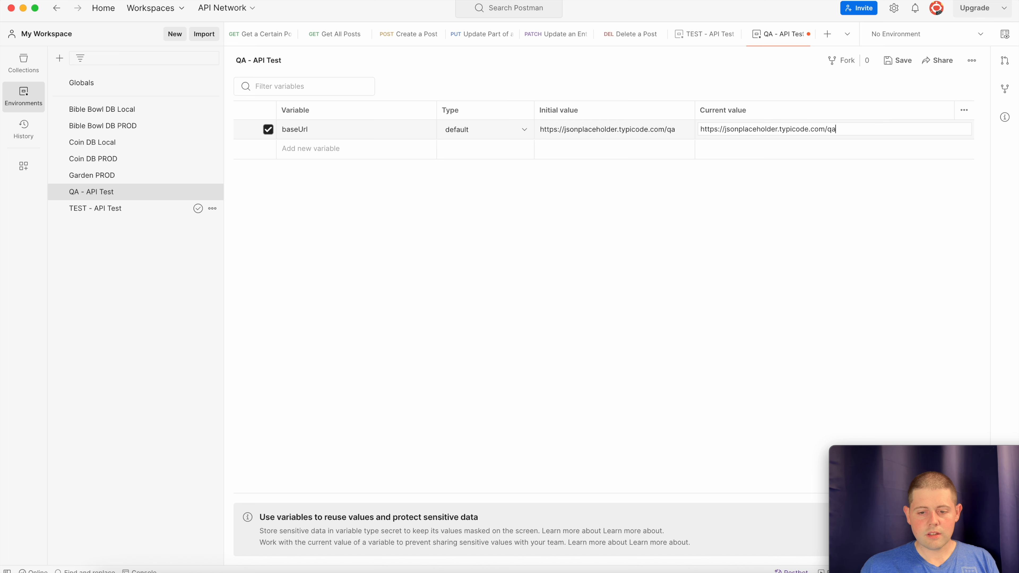
left_click(610, 196)
left_click(213, 208)
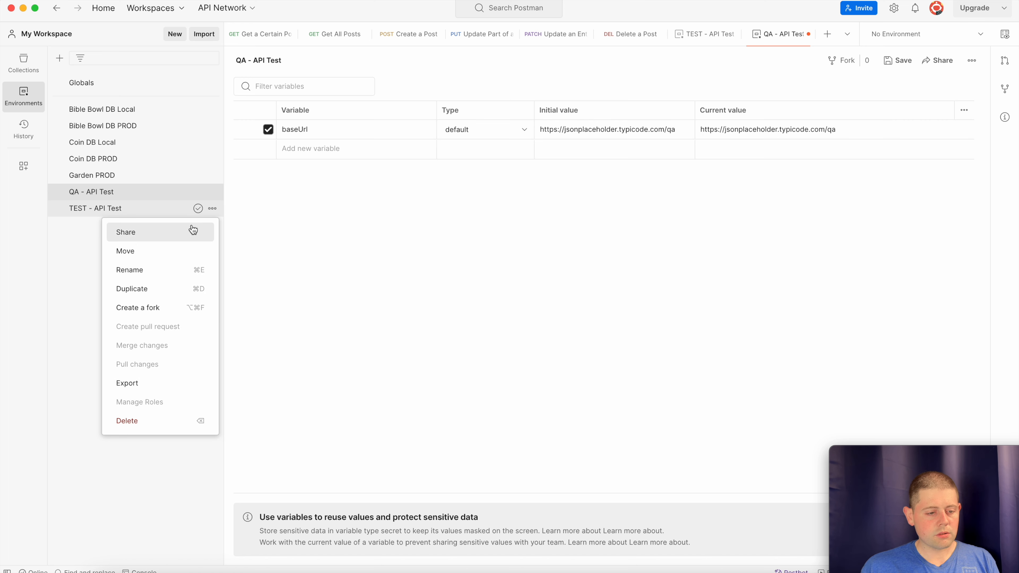
left_click(895, 67)
- Duplicate the TEST - API Test environment again and rename the copy as PROD - API Test
left_click(213, 208)
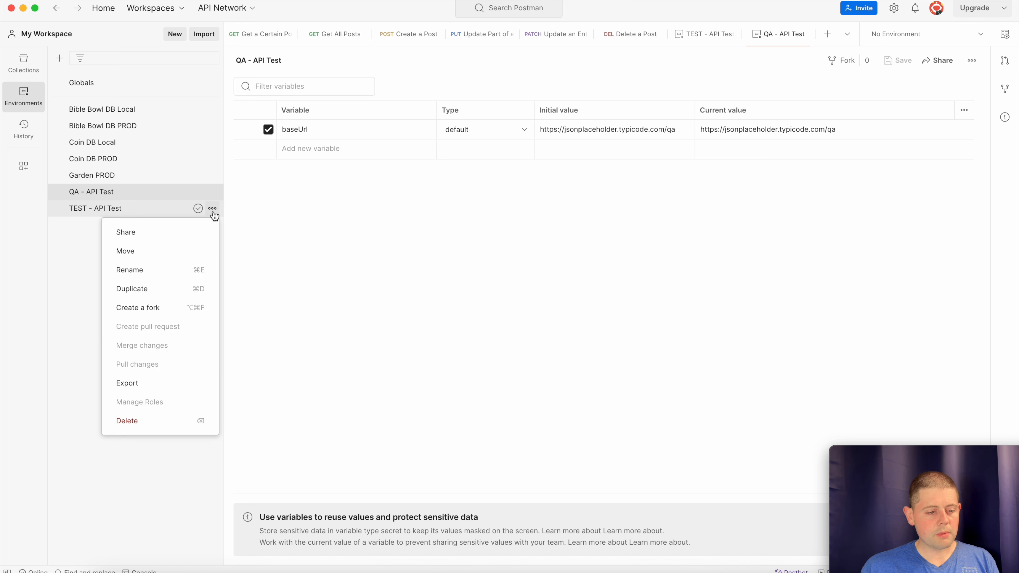
left_click(161, 290)
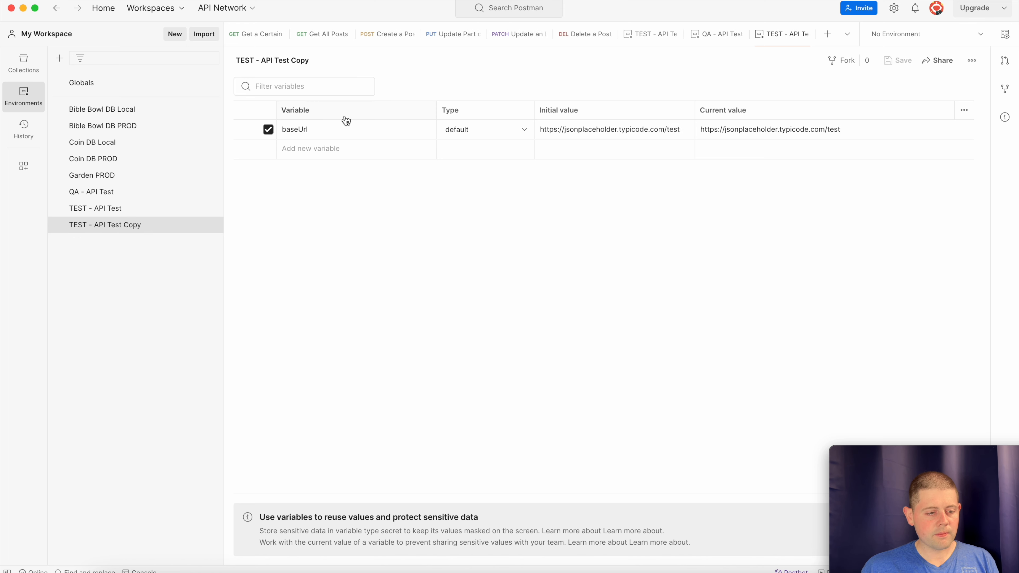
left_click(255, 60)
left_click(254, 61)
key("BackSpace")
key("BackSpace")
key("BackSpace")
key("BackSpace")
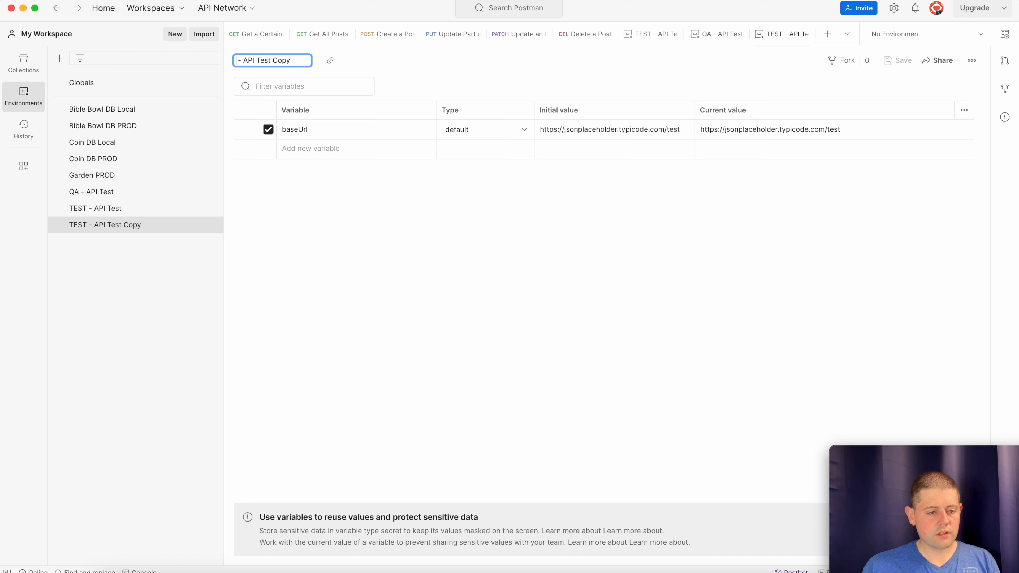
type("PROD")
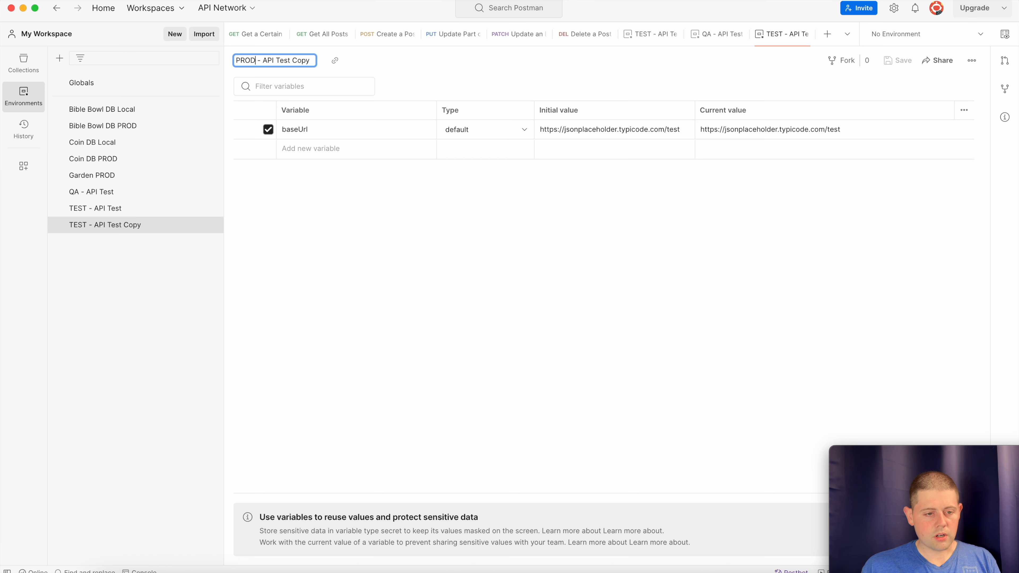
left_click(307, 60)
key("BackSpace")
key("BackSpace")
key("BackSpace")
key("BackSpace")
key("BackSpace")
left_click(683, 133)
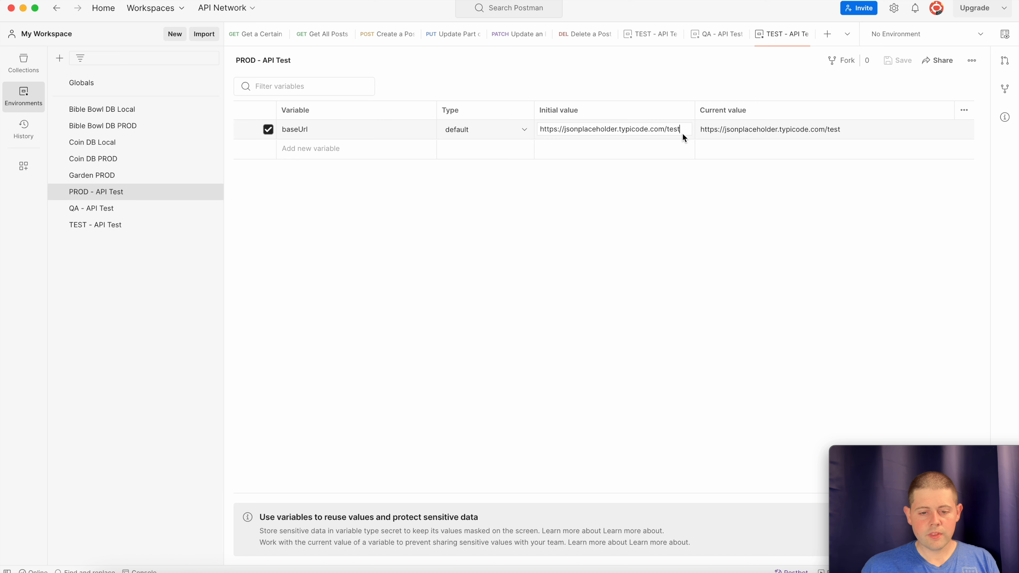
key("BackSpace")
key("BackSpace")
key("BackSpace")
key("BackSpace")
type("/")
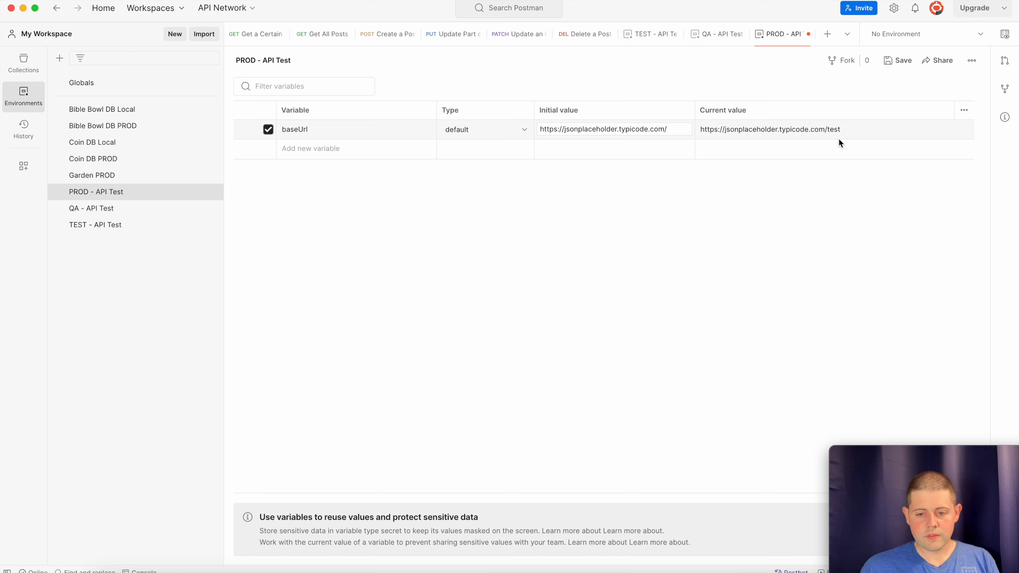
left_click(848, 131)
key("BackSpace")
key("BackSpace")
key("BackSpace")
key("BackSpace")
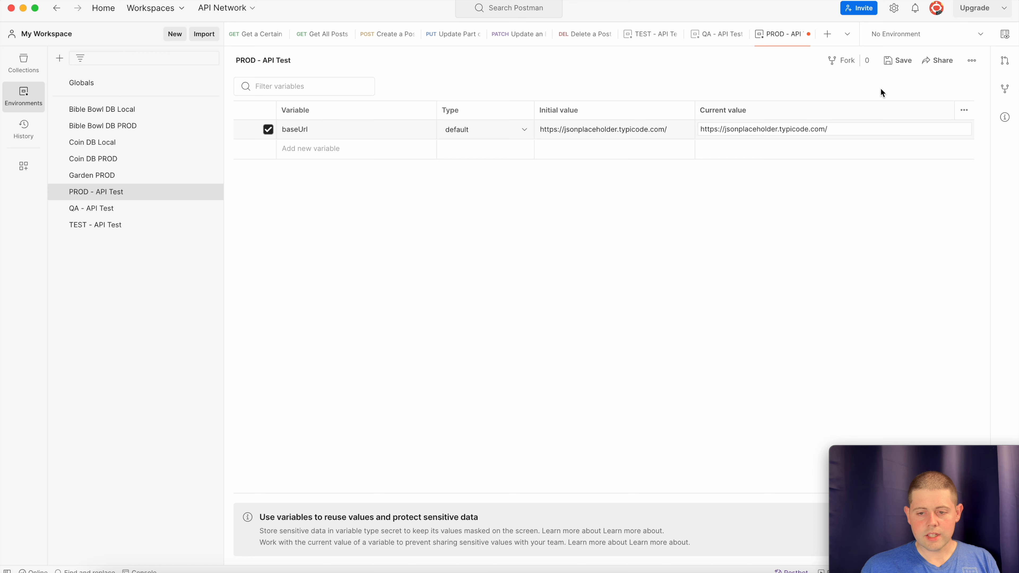
left_click(898, 60)
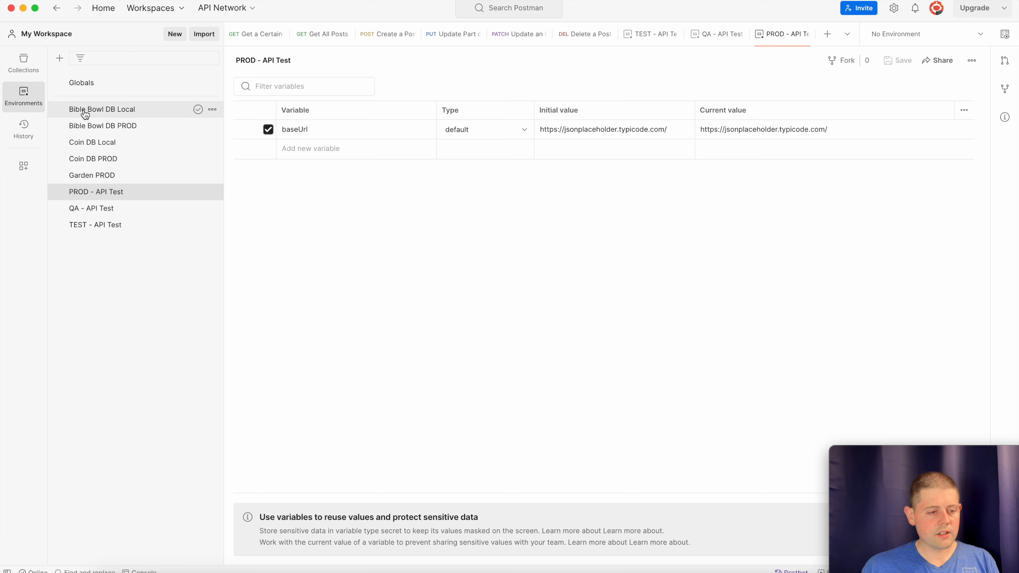
- Replace the host in the Get All Posts request URL with {{baseUrl}} and make PROD - API Test the active environment
left_click(18, 68)
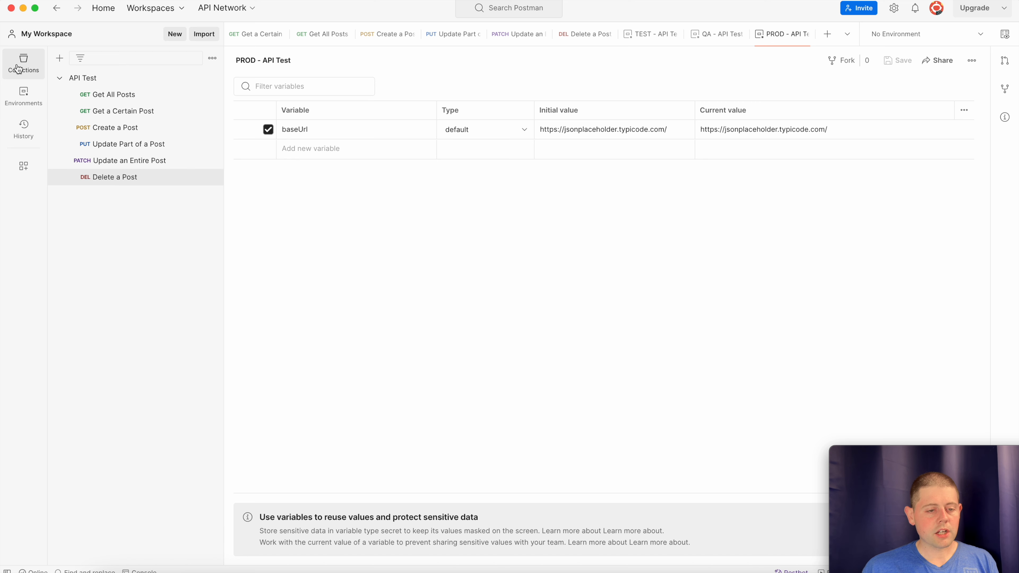
left_click(158, 100)
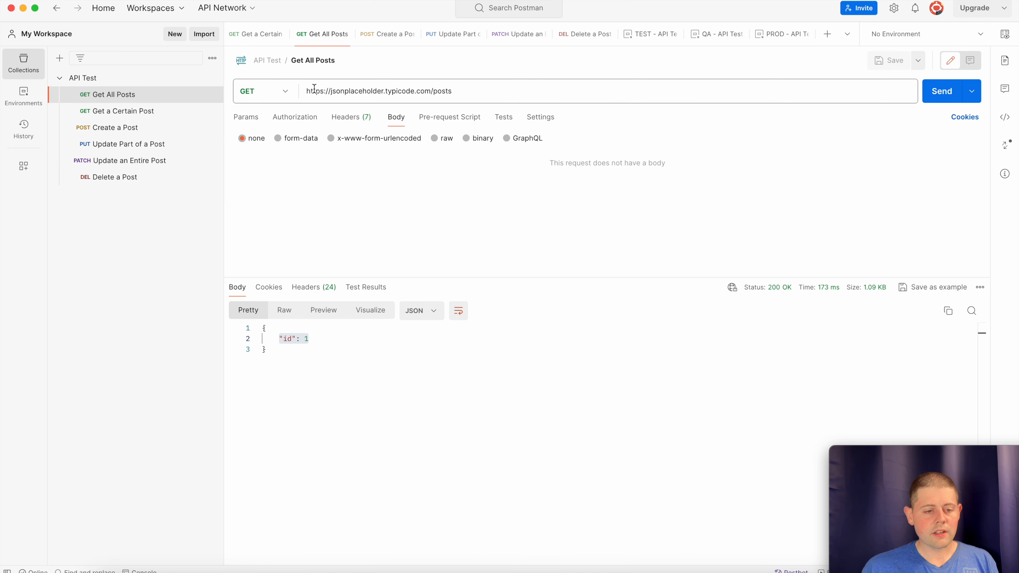
left_click_drag(307, 91, 432, 91)
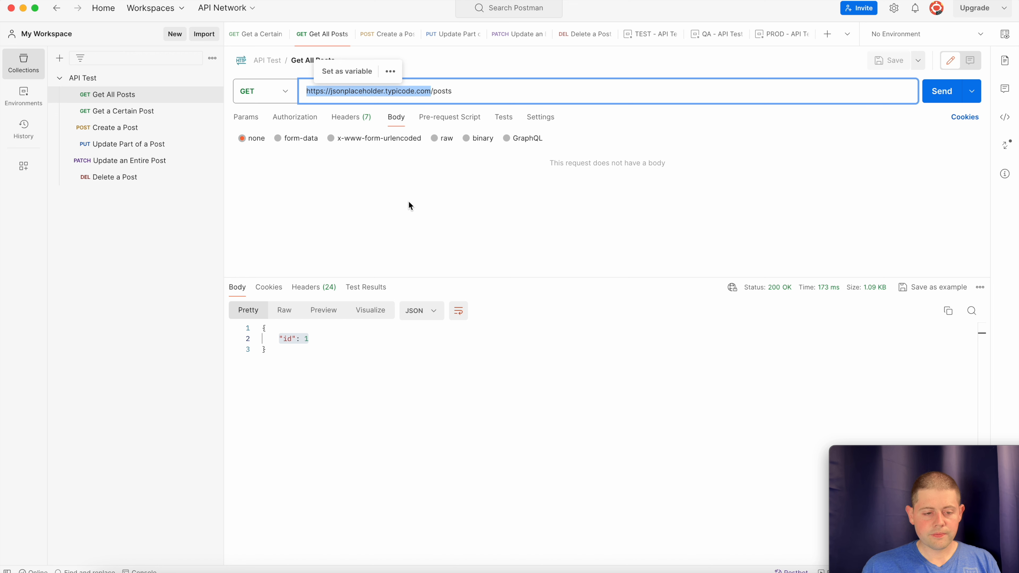
key("BackSpace")
type("{")
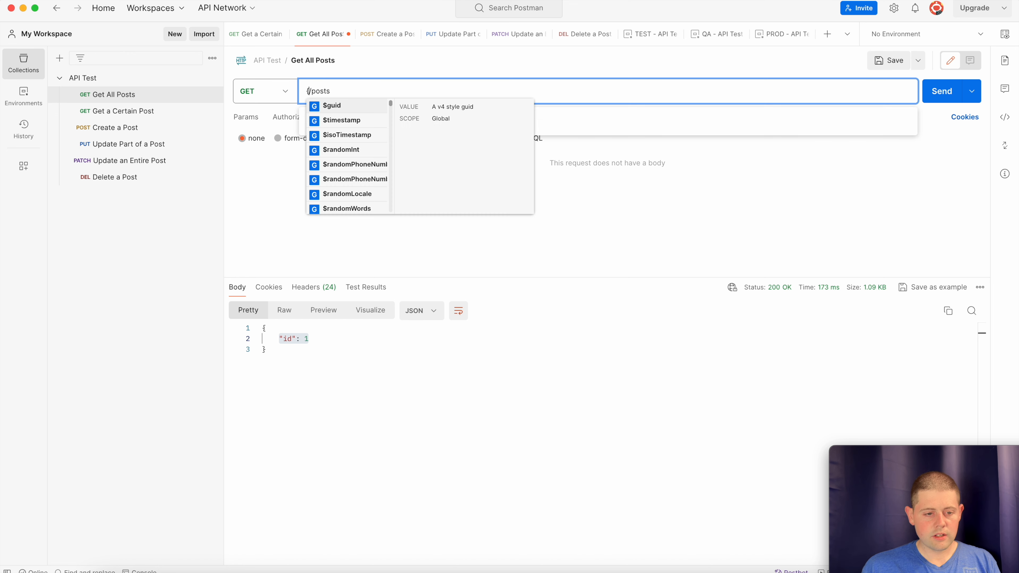
type("{")
type("baseUrl")
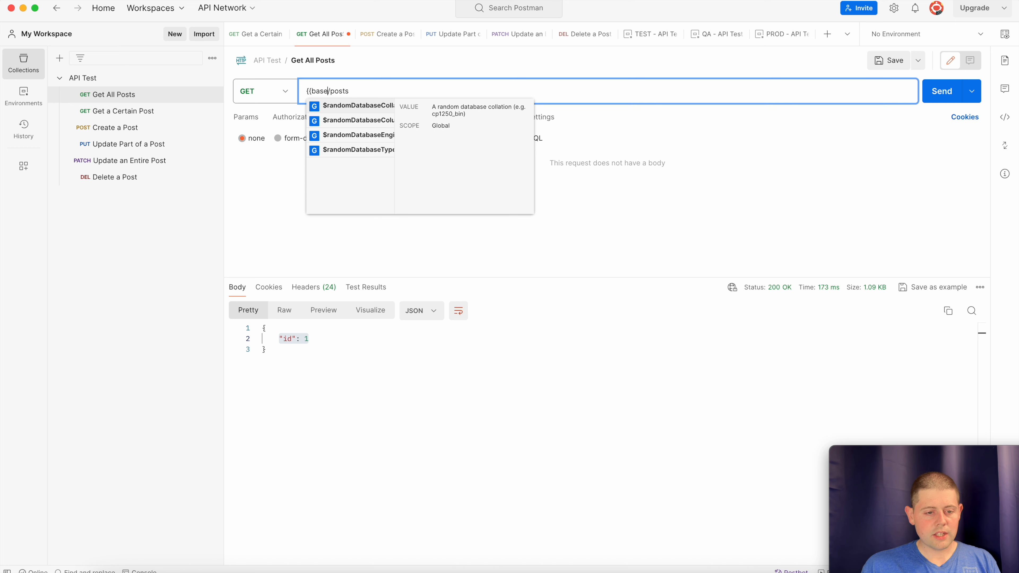
type("}}")
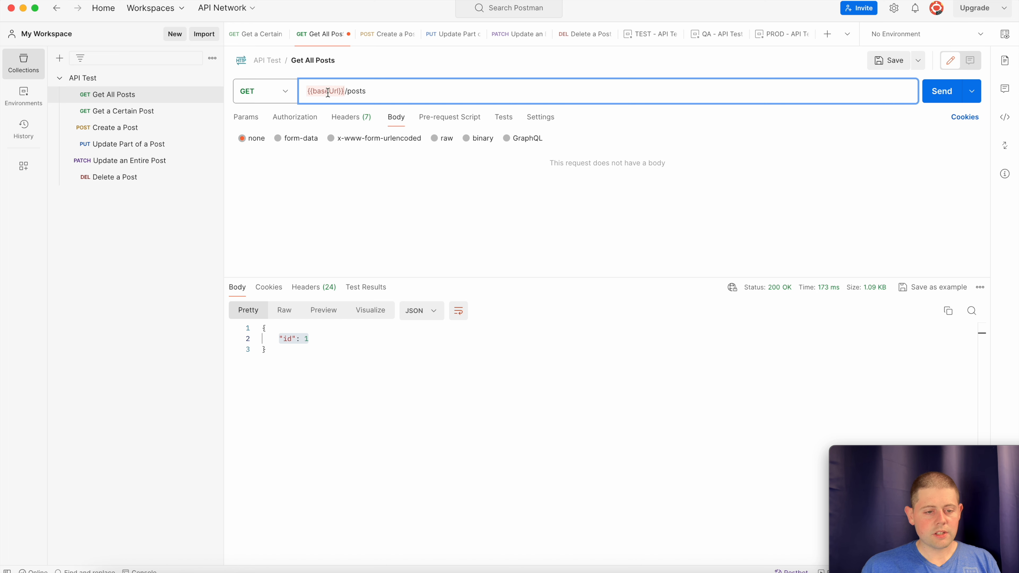
mouse_move(327, 92)
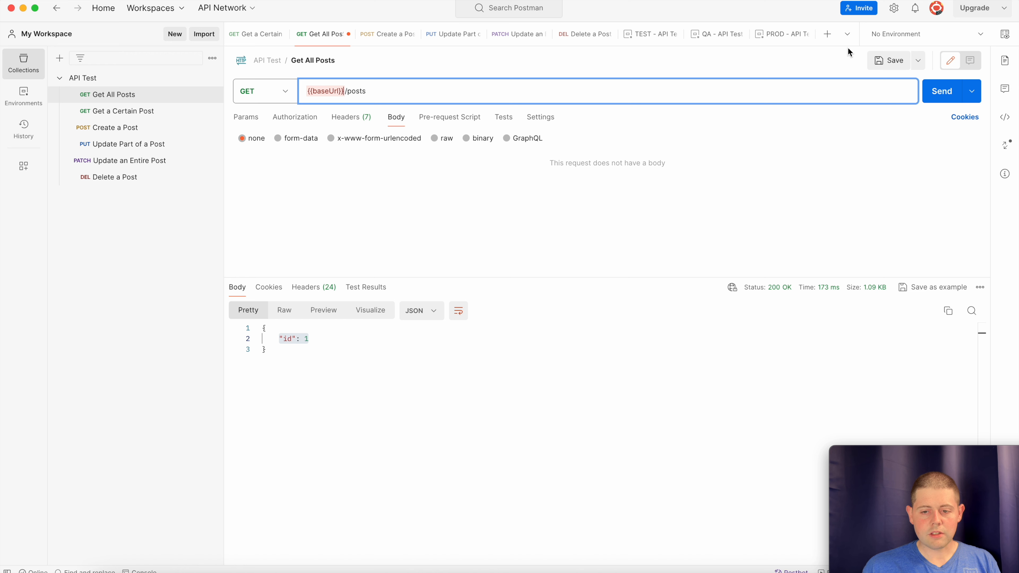
left_click(980, 35)
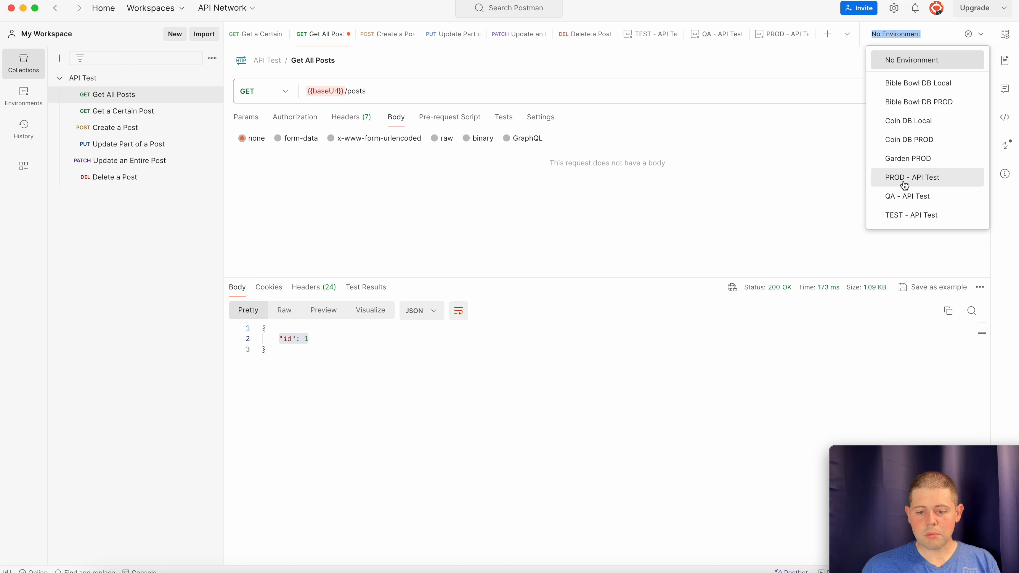
left_click(933, 184)
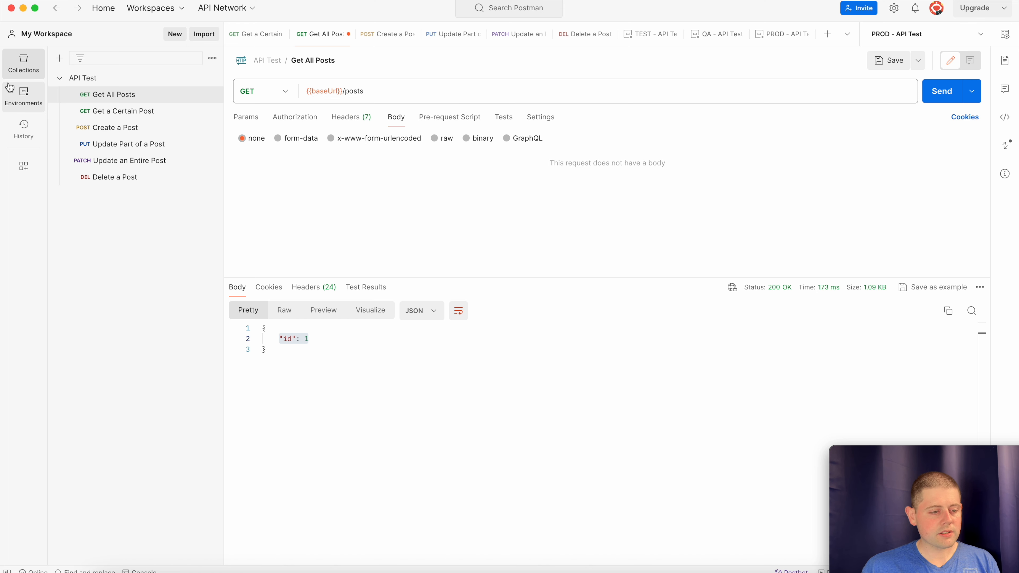
- Remove the trailing slash from both baseUrl values in the PROD - API Test environment and save it
left_click(23, 95)
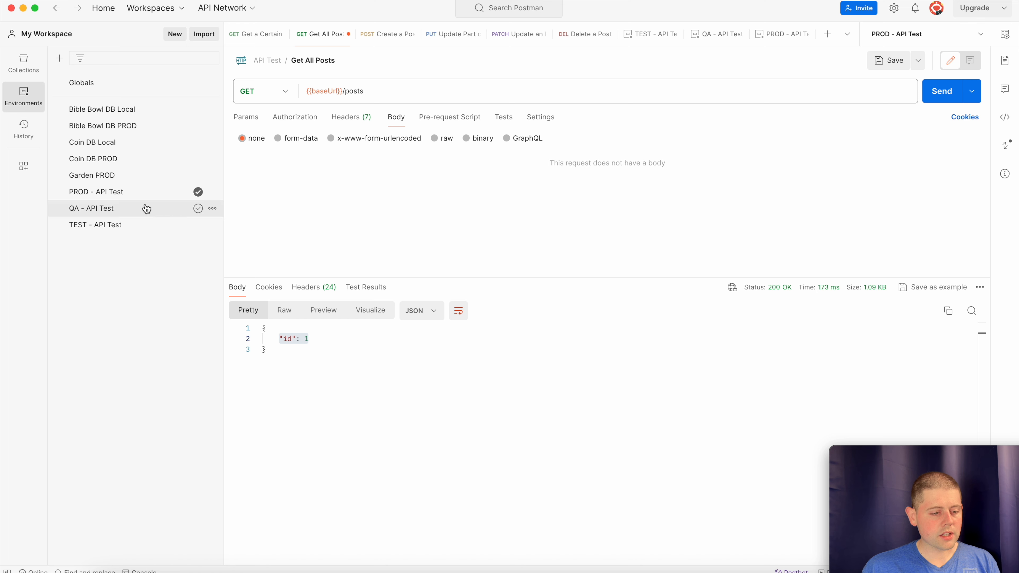
left_click(125, 192)
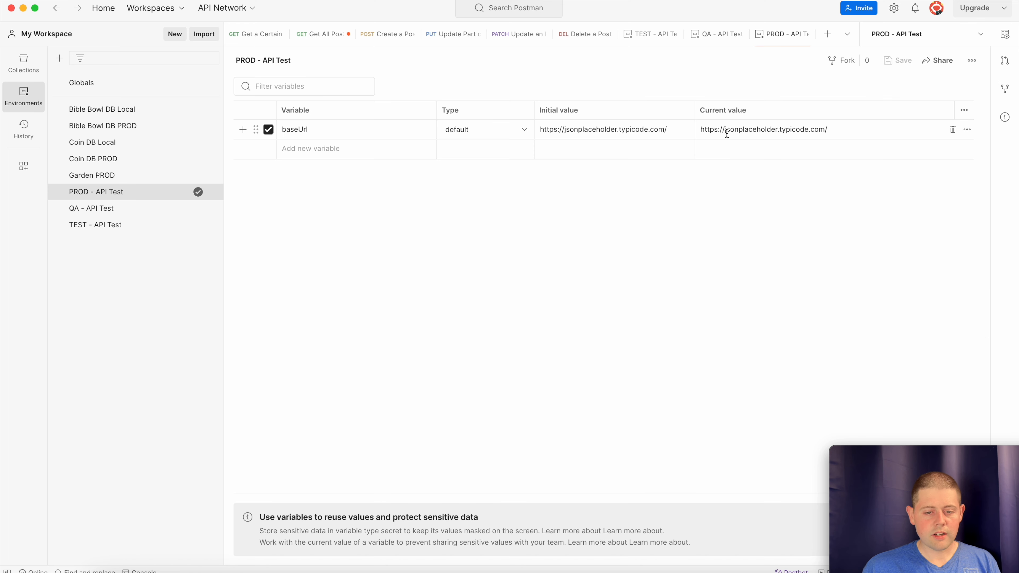
left_click(675, 129)
key("BackSpace")
left_click(835, 127)
left_click(898, 62)
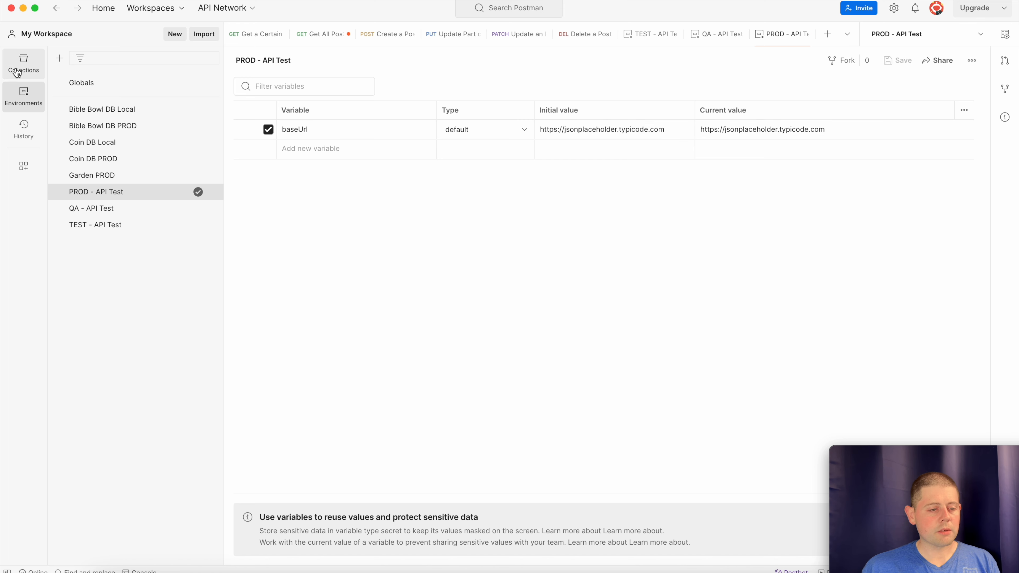
- Return to the Get All Posts request, save it with the {{baseUrl}}/posts URL, and send it to check the response
left_click(24, 63)
left_click(142, 98)
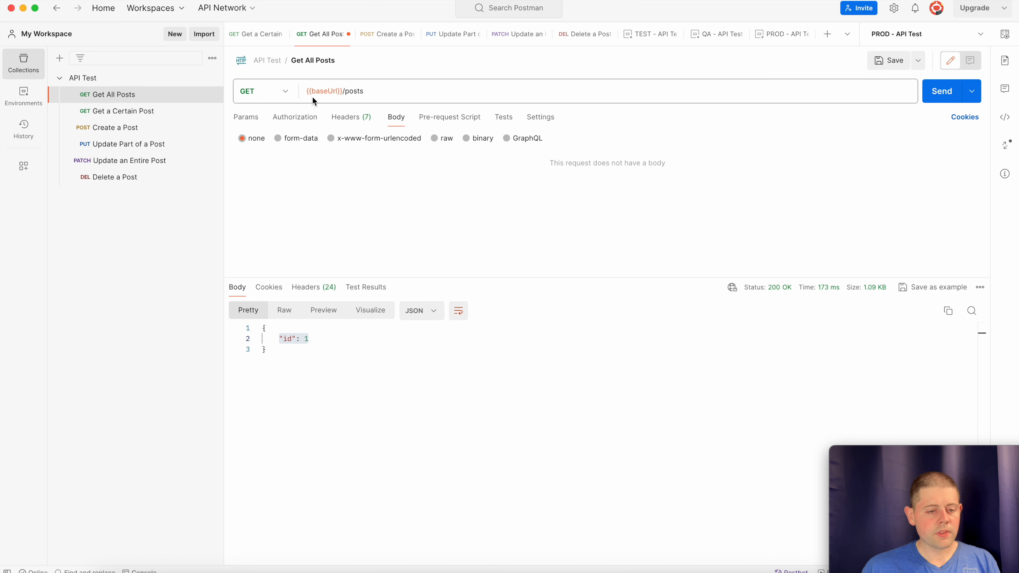
left_click(348, 89)
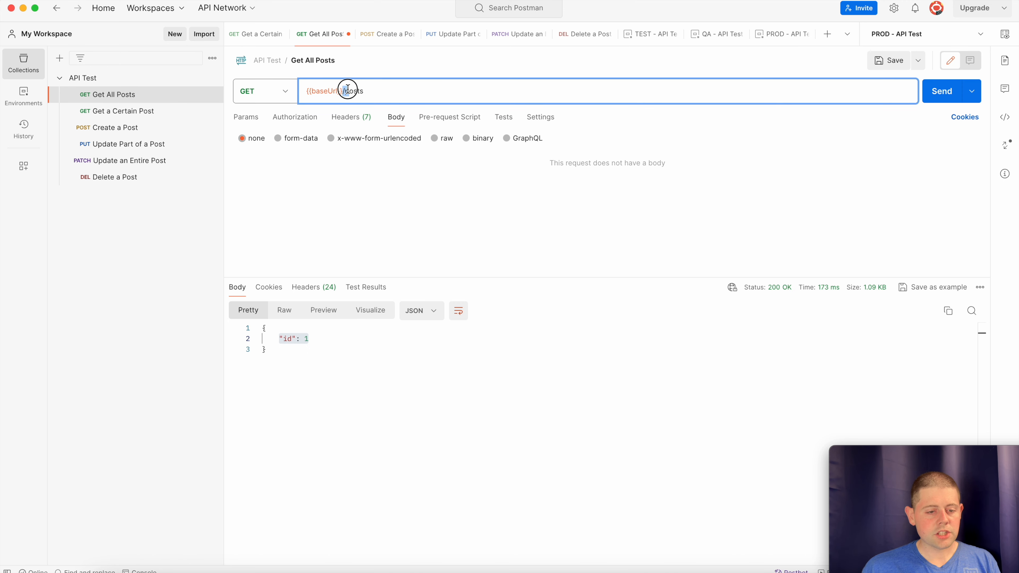
left_click_drag(347, 89, 380, 90)
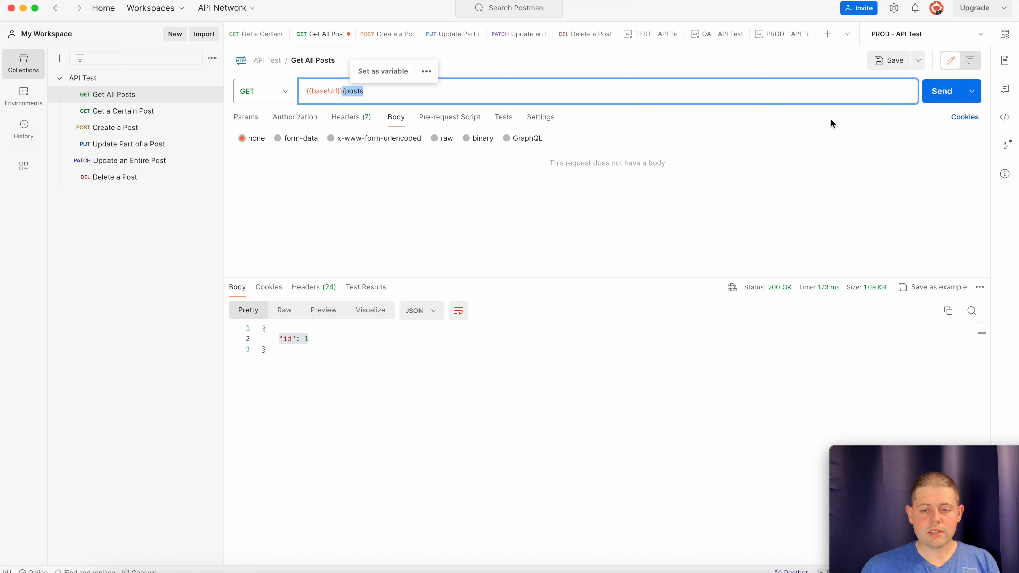
left_click(885, 61)
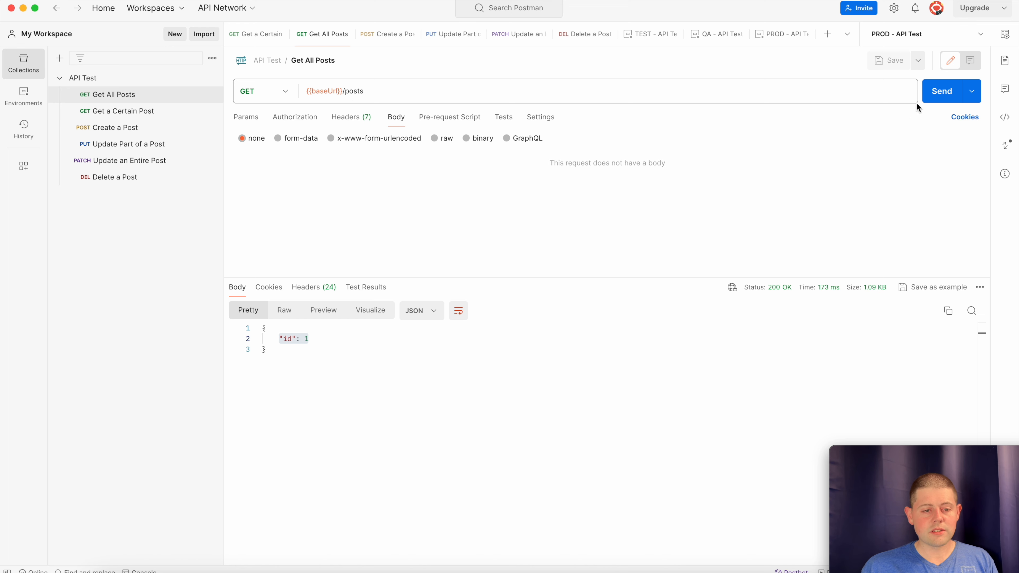
left_click(940, 93)
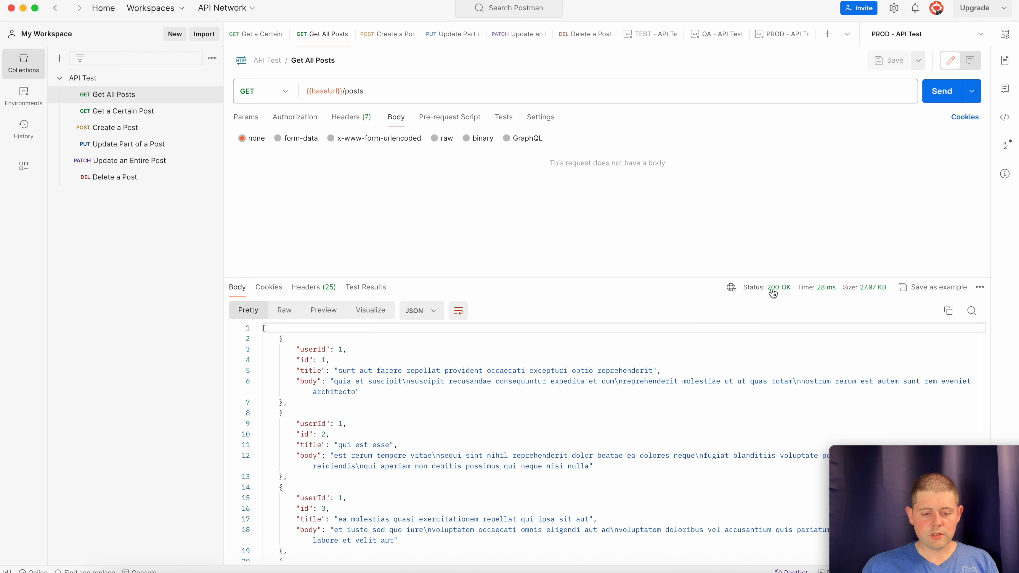
- Copy the complete first post object, including its braces, from the Get All Posts response
left_click_drag(295, 348, 376, 393)
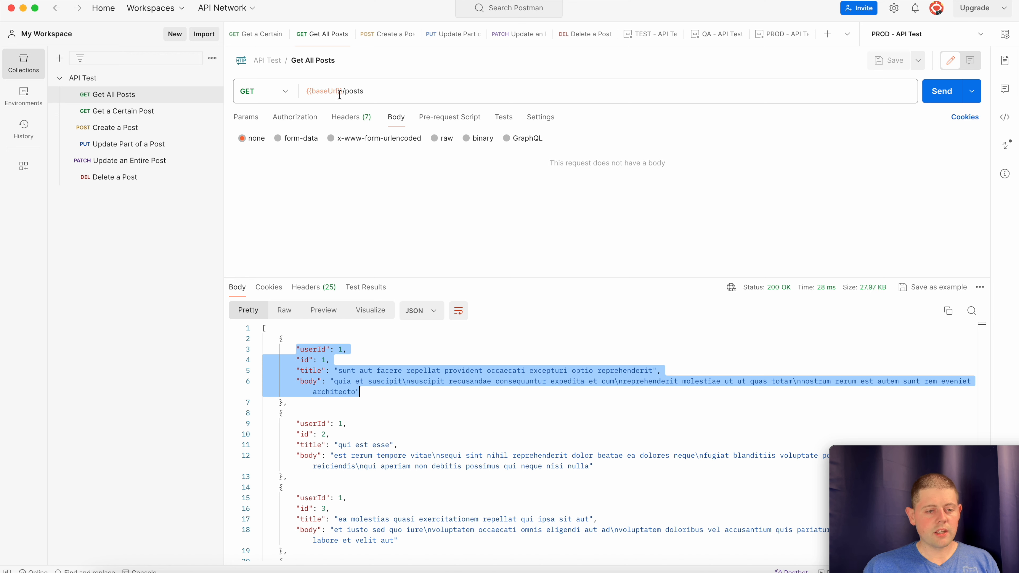
mouse_move(331, 92)
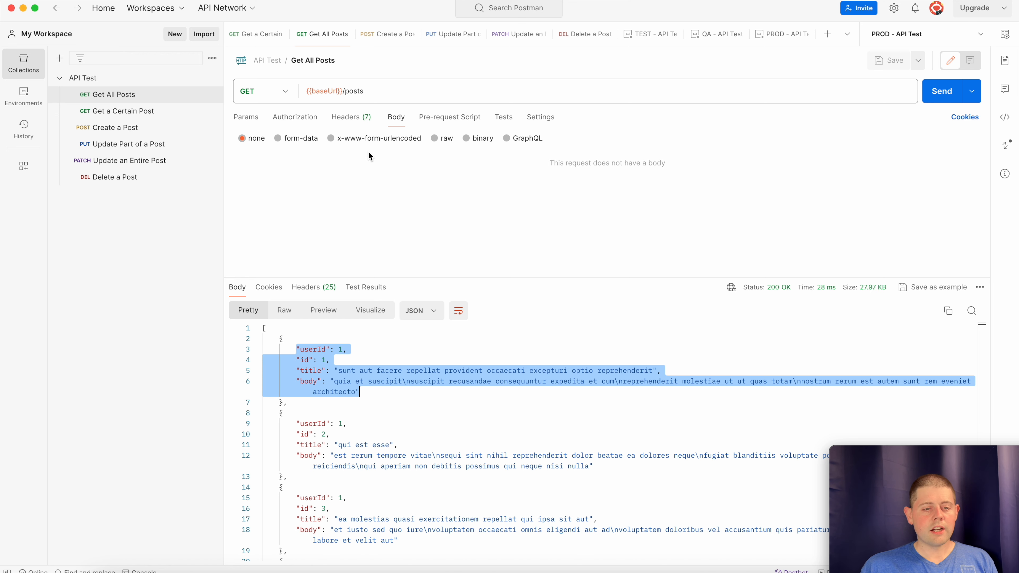
left_click(146, 135)
left_click(134, 98)
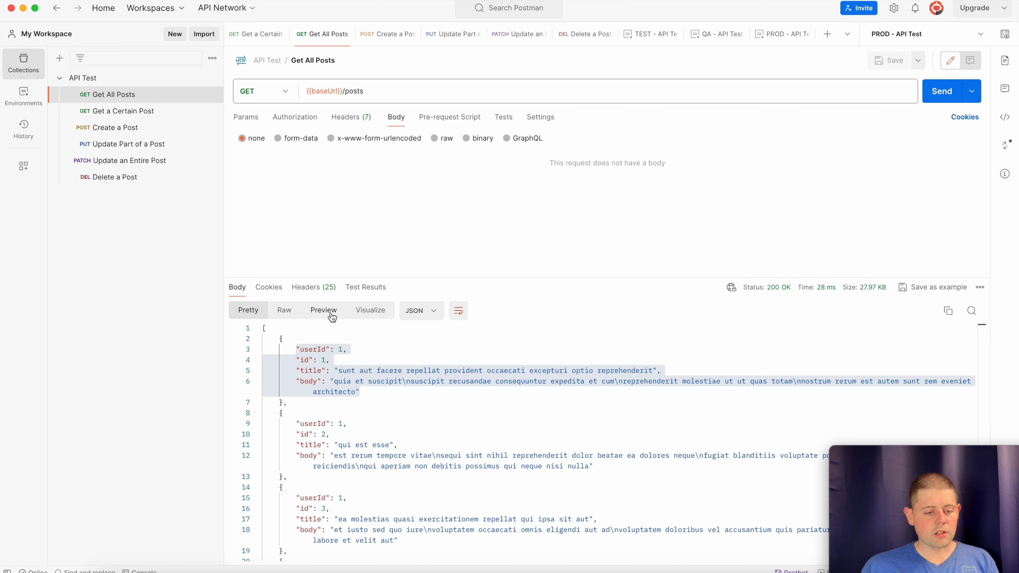
left_click(280, 338)
left_click_drag(281, 338, 284, 402)
key("super+c")
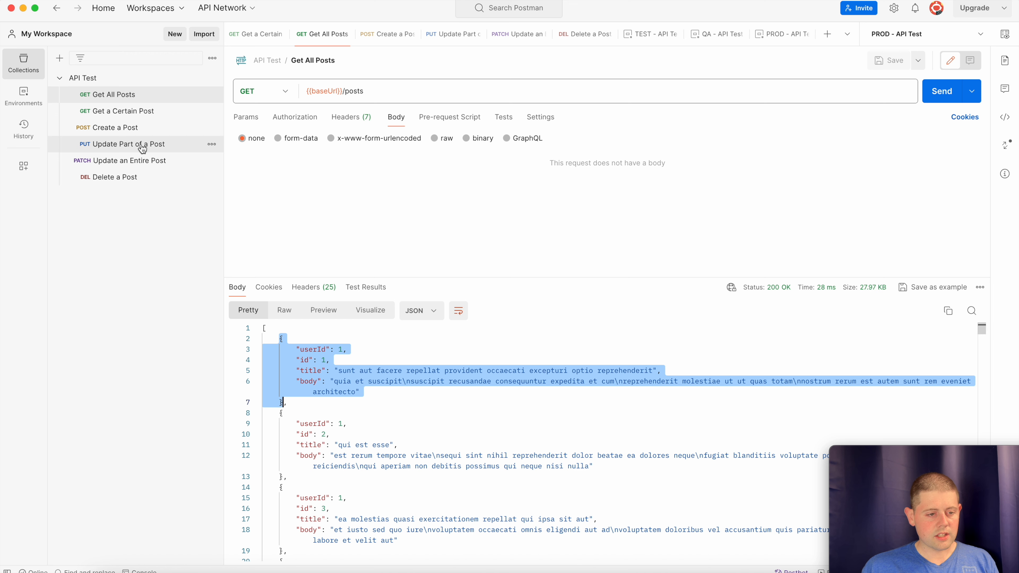
- Open the Create a Post request and set its body format to raw JSON
left_click(143, 129)
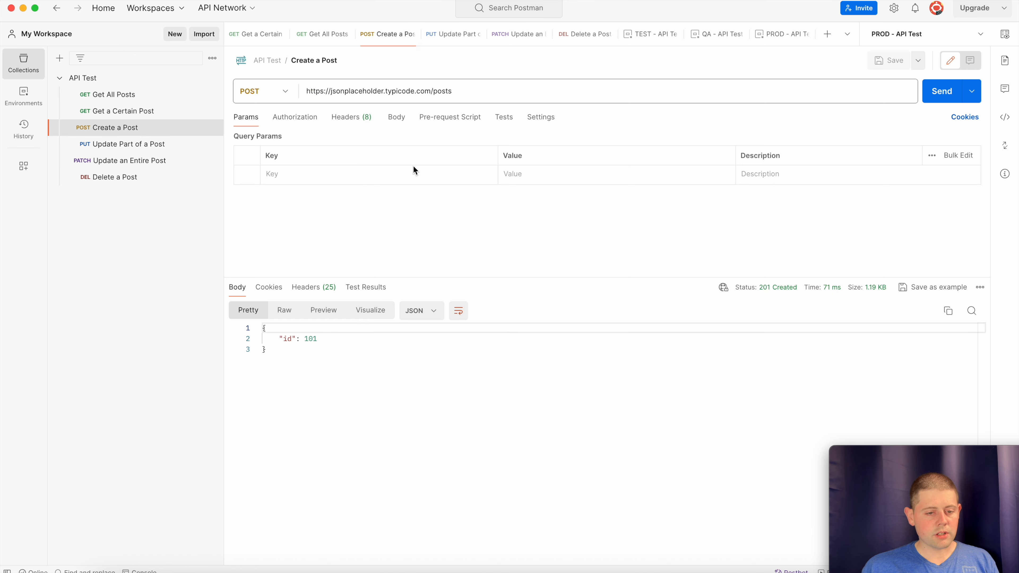
left_click(398, 117)
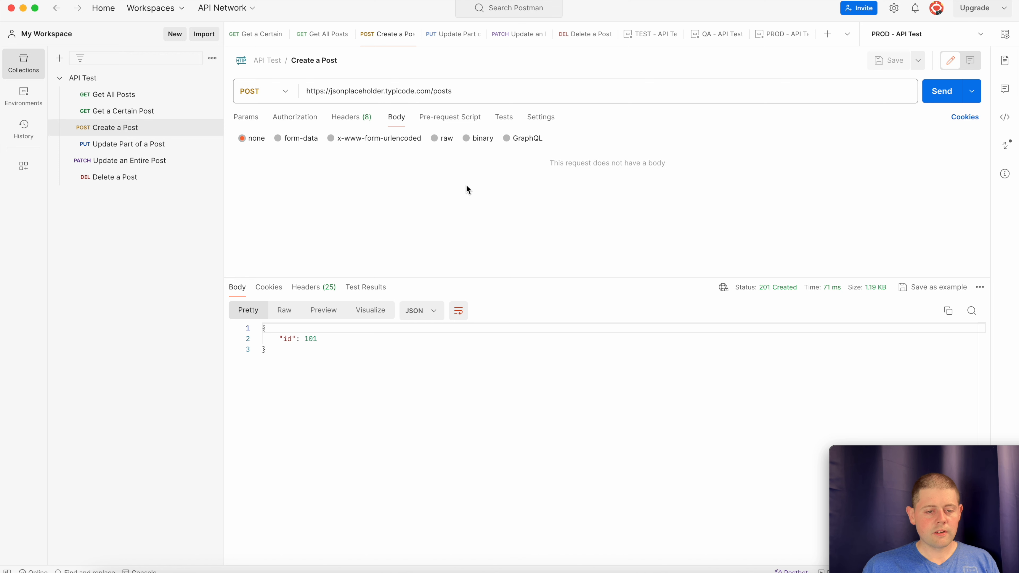
left_click(437, 141)
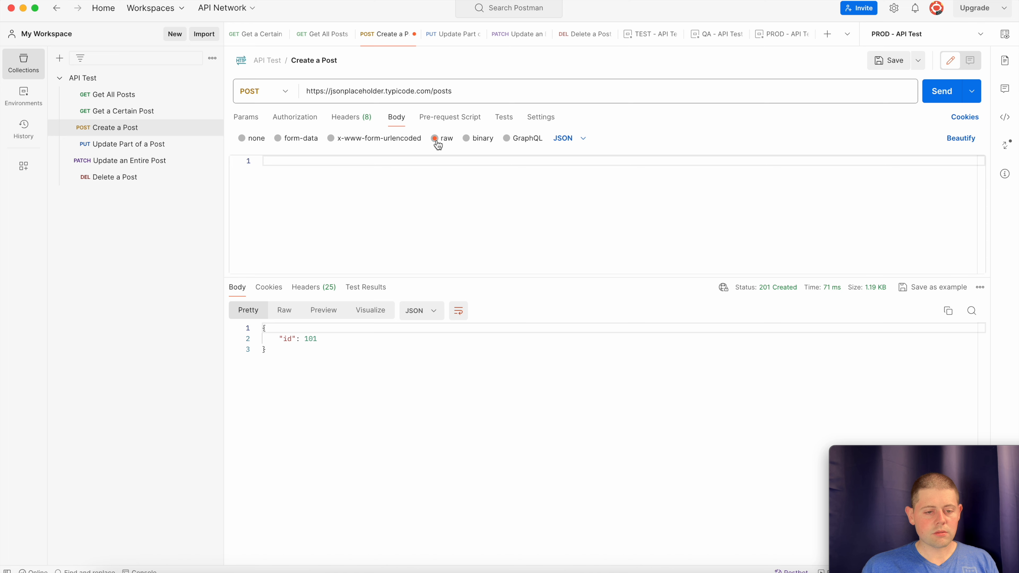
left_click(574, 141)
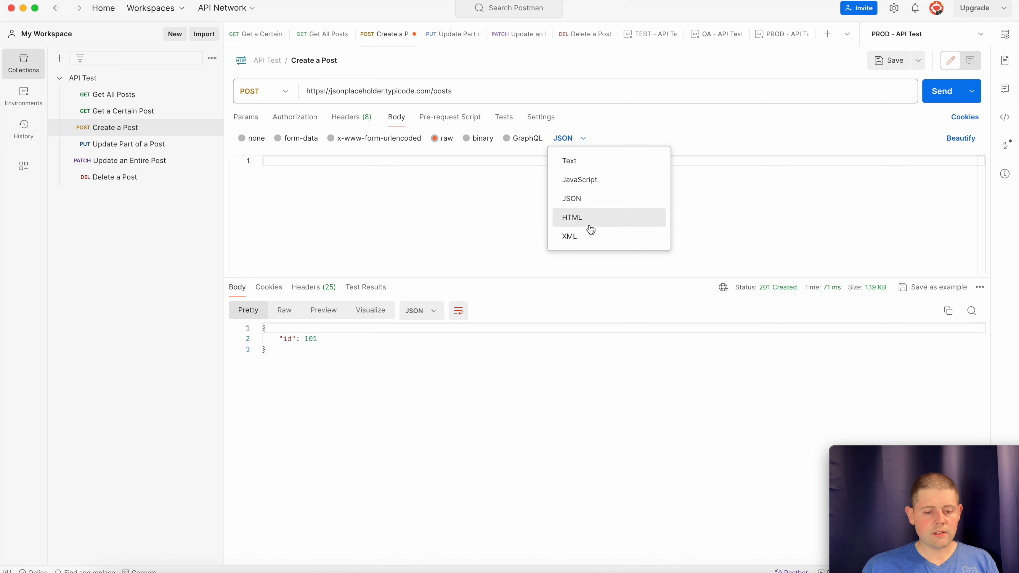
left_click(574, 198)
- Paste the copied post object into the Create a Post request body, shortening its title to "s" and its body to "q"
left_click(423, 170)
key("super+v")
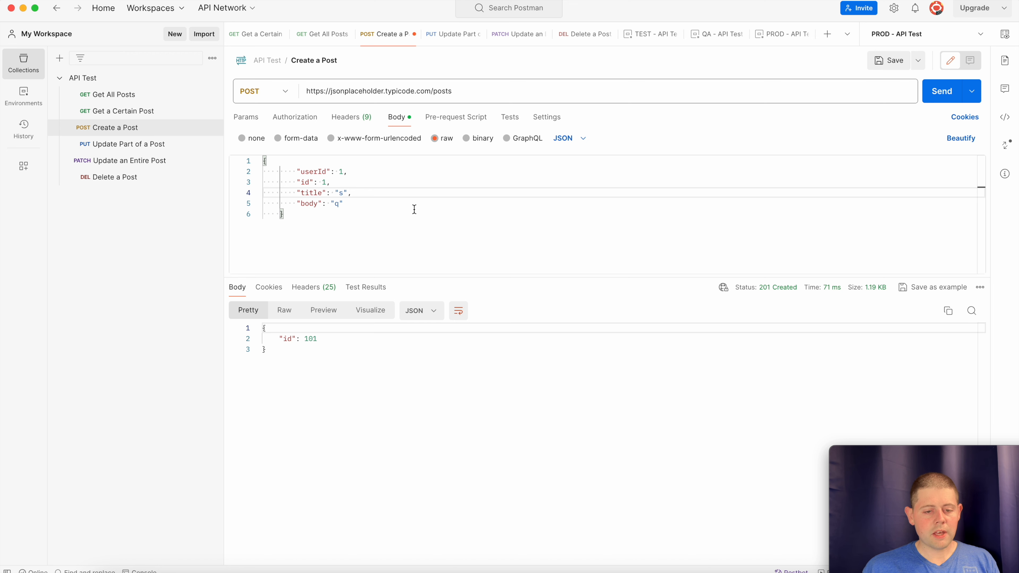
left_click(326, 183)
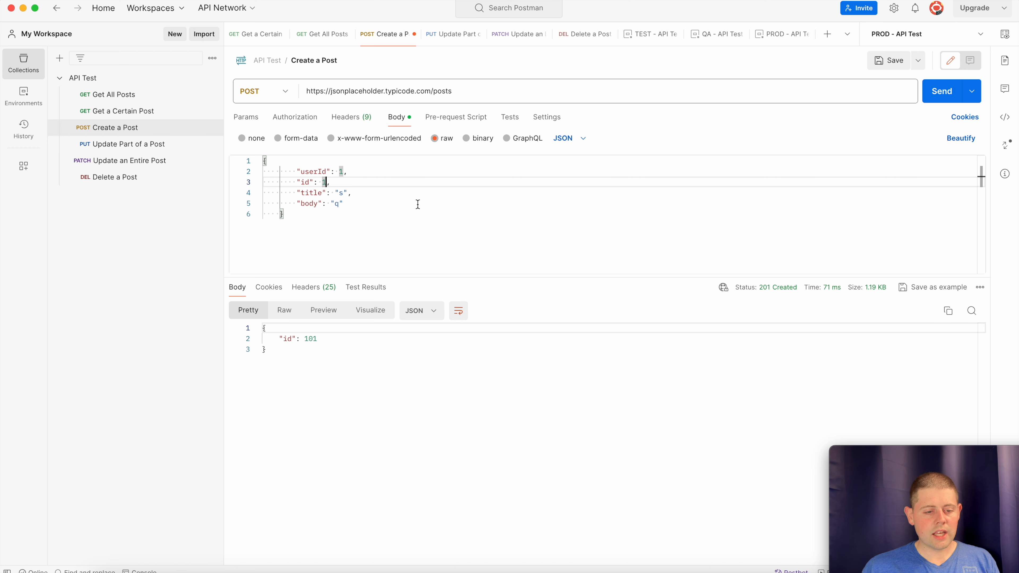
left_click_drag(339, 193, 376, 193)
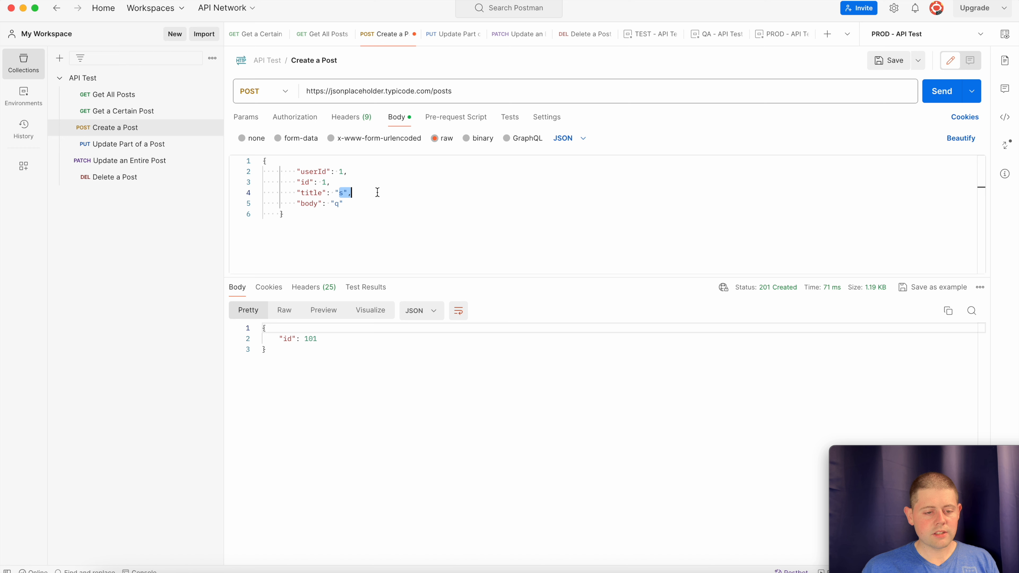
left_click_drag(310, 205, 330, 204)
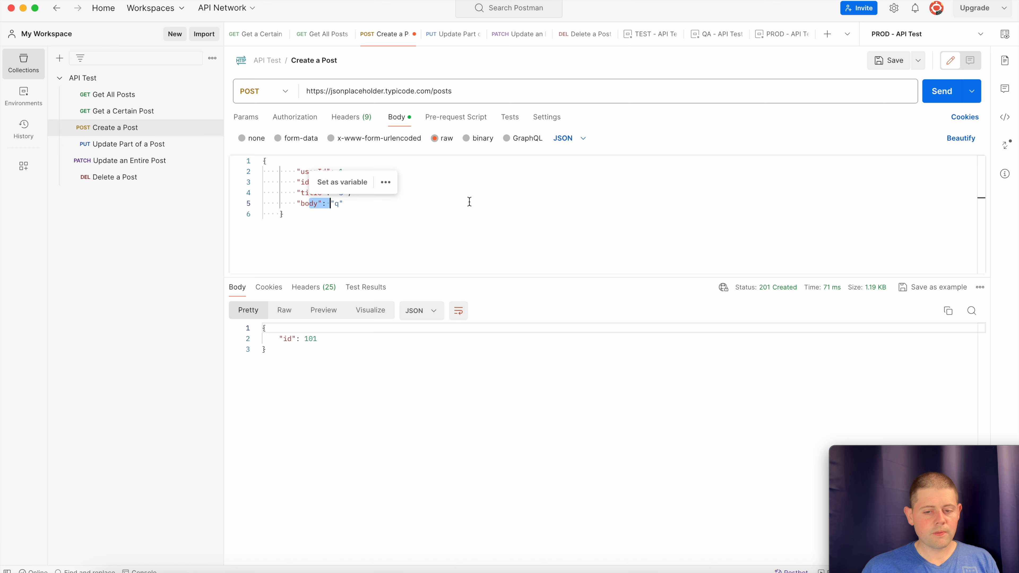
left_click(740, 185)
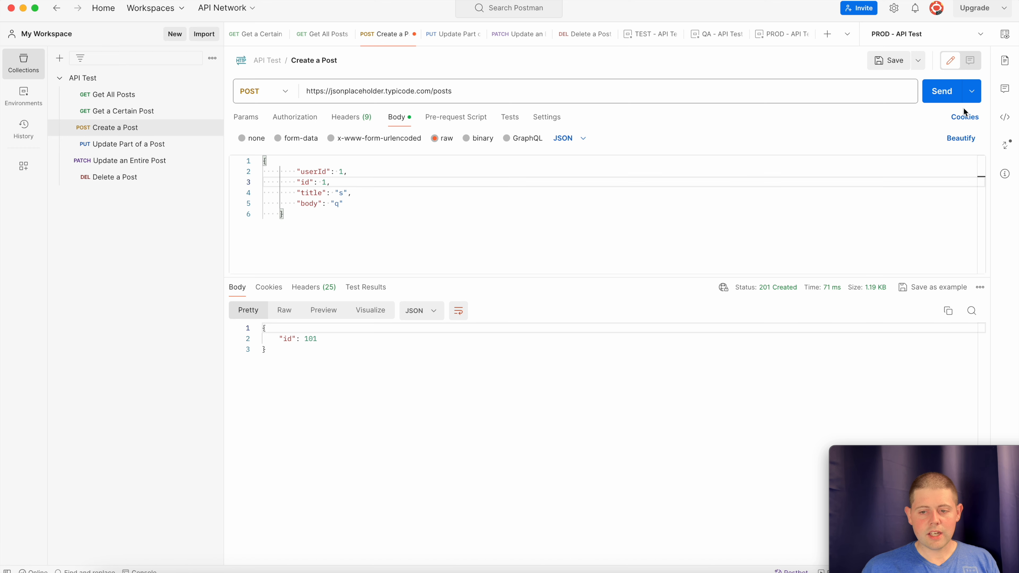
- Send the Create a Post request and check the title, body and id returned in the response
left_click(940, 91)
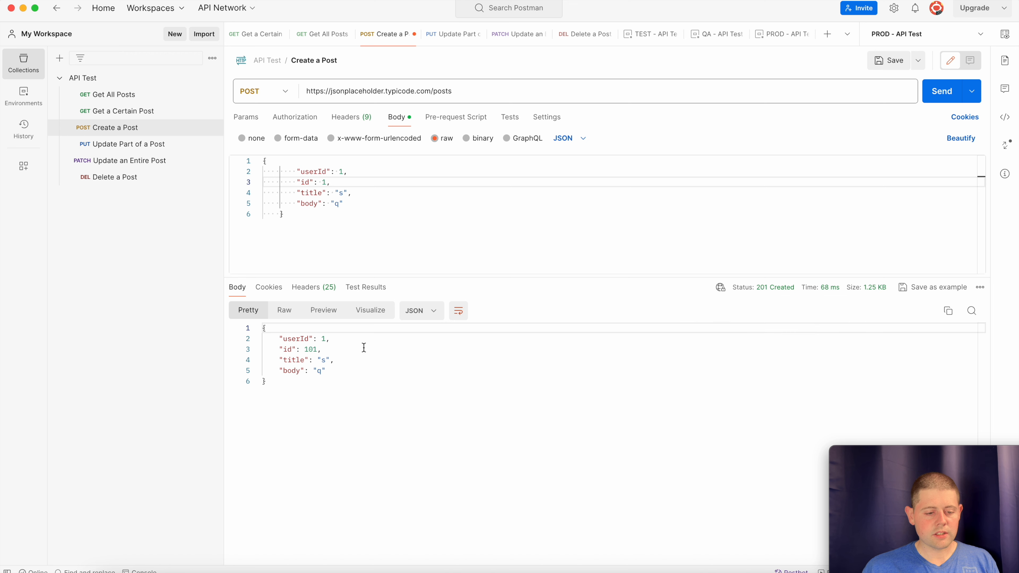
left_click(338, 360)
left_click(287, 374)
left_click_drag(286, 373, 368, 376)
left_click(384, 376)
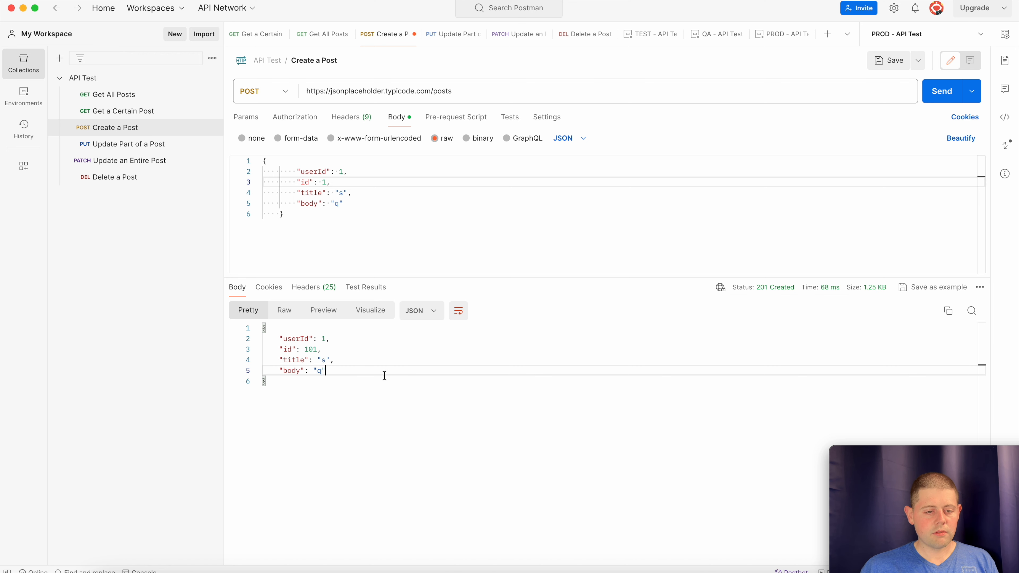
left_click(289, 348)
double_click(311, 349)
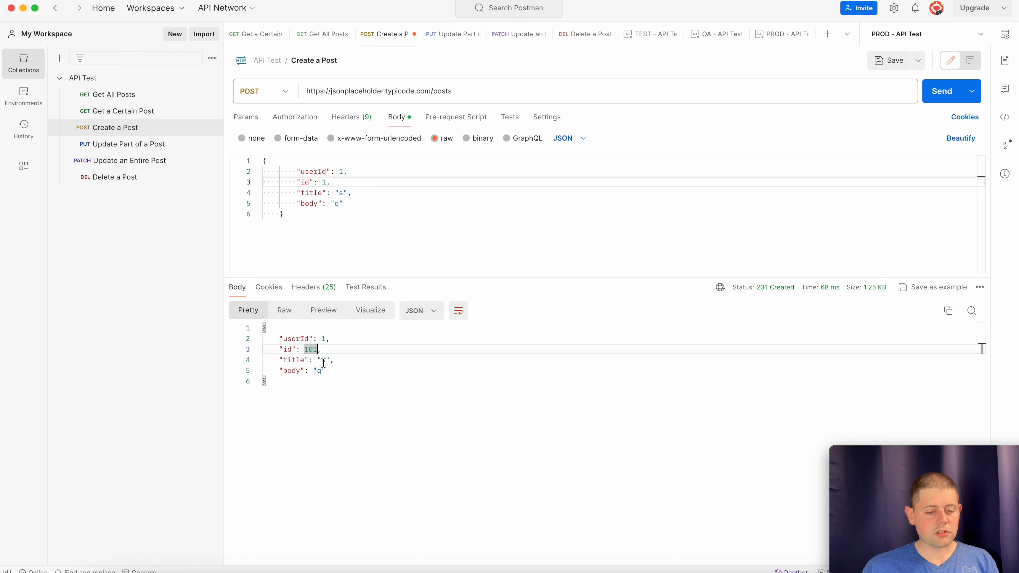
left_click(146, 116)
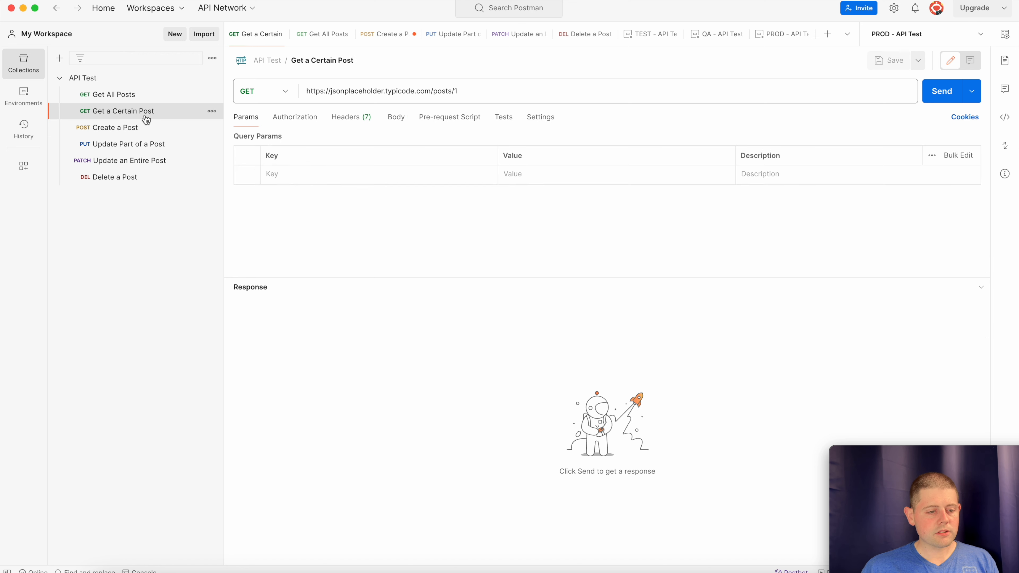
left_click(505, 93)
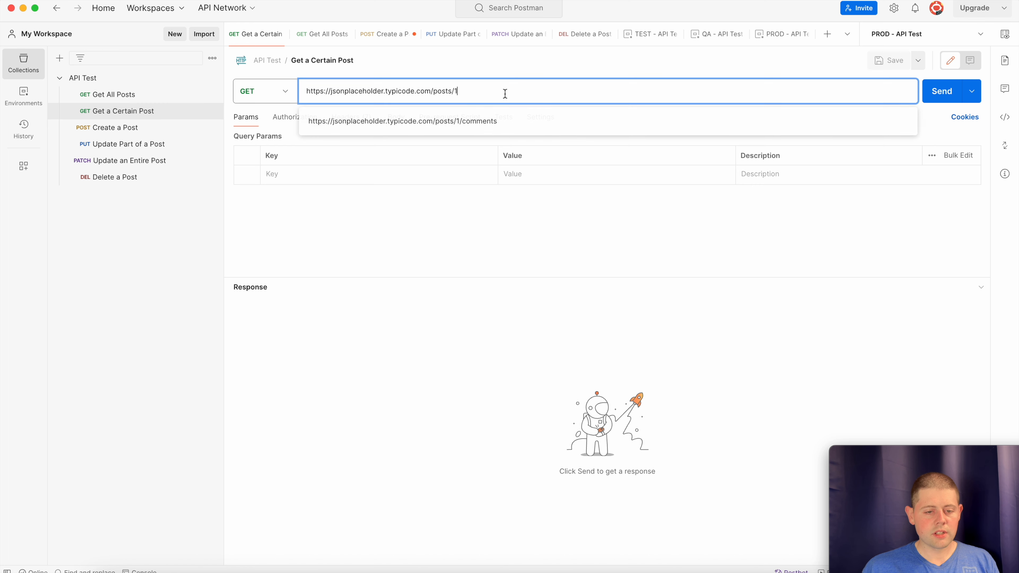
type("01")
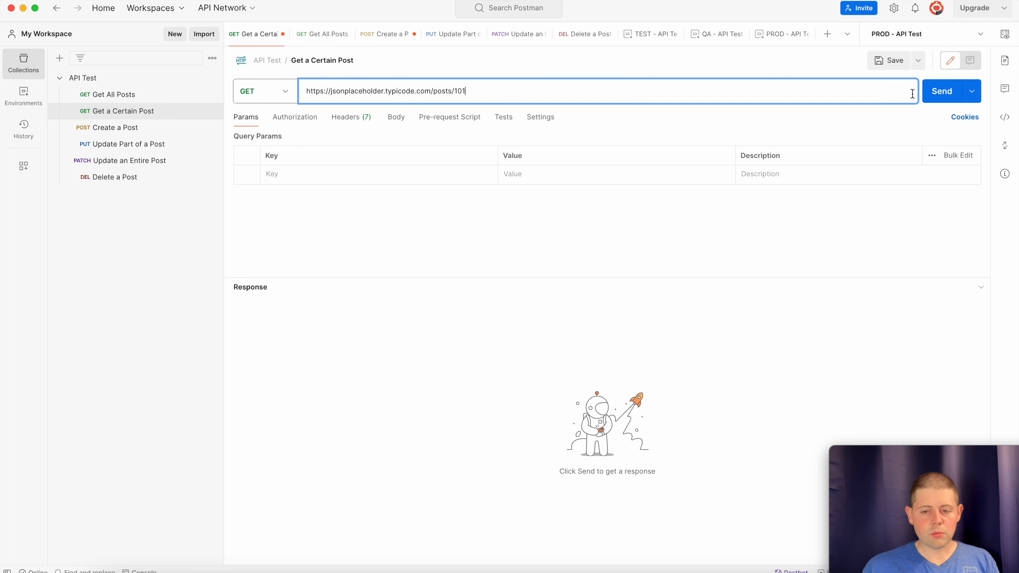
left_click(940, 98)
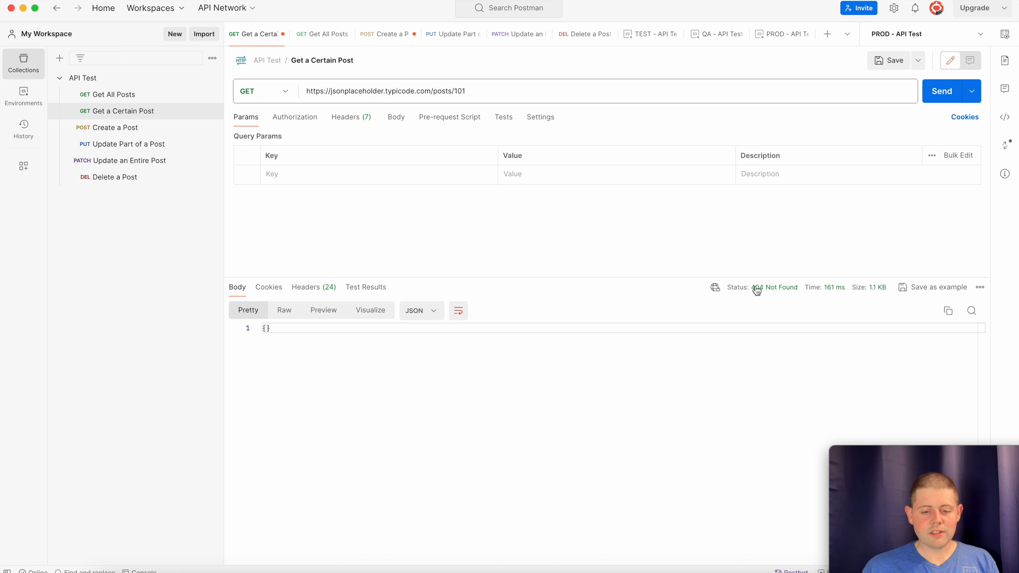
mouse_move(757, 290)
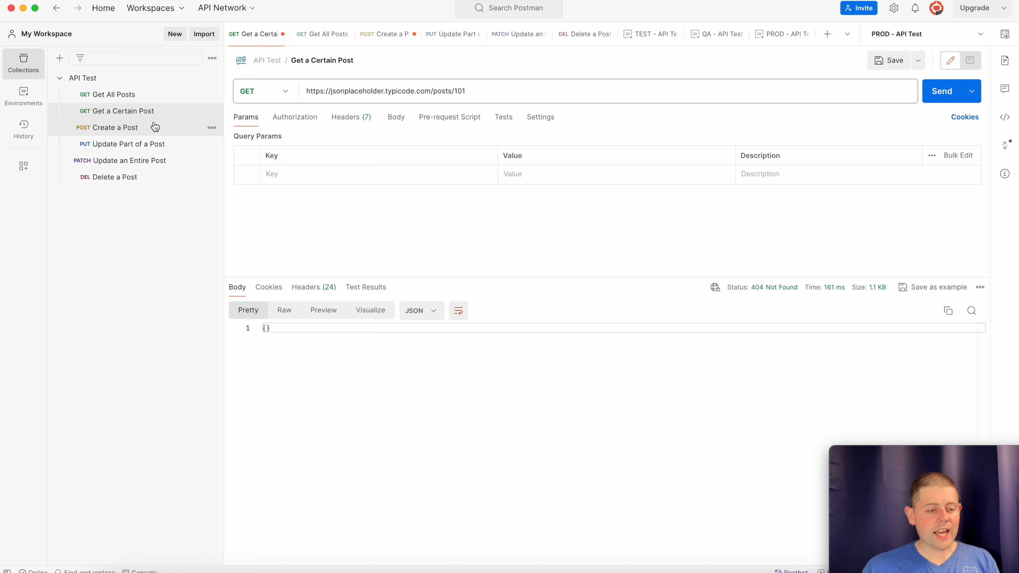
- Return to the Create a Post request and beautify the indentation of its JSON body
left_click(145, 130)
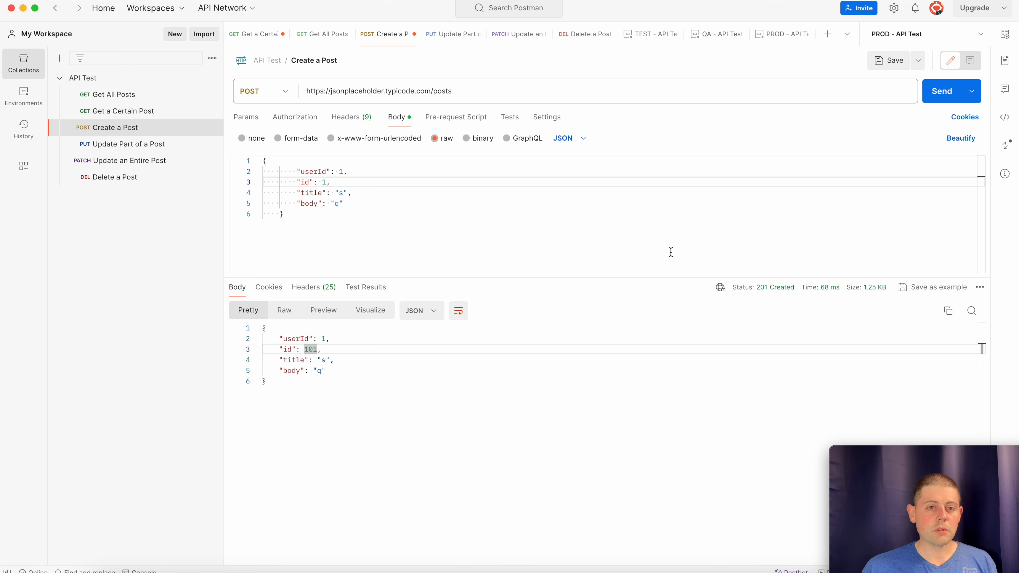
key("super+b")
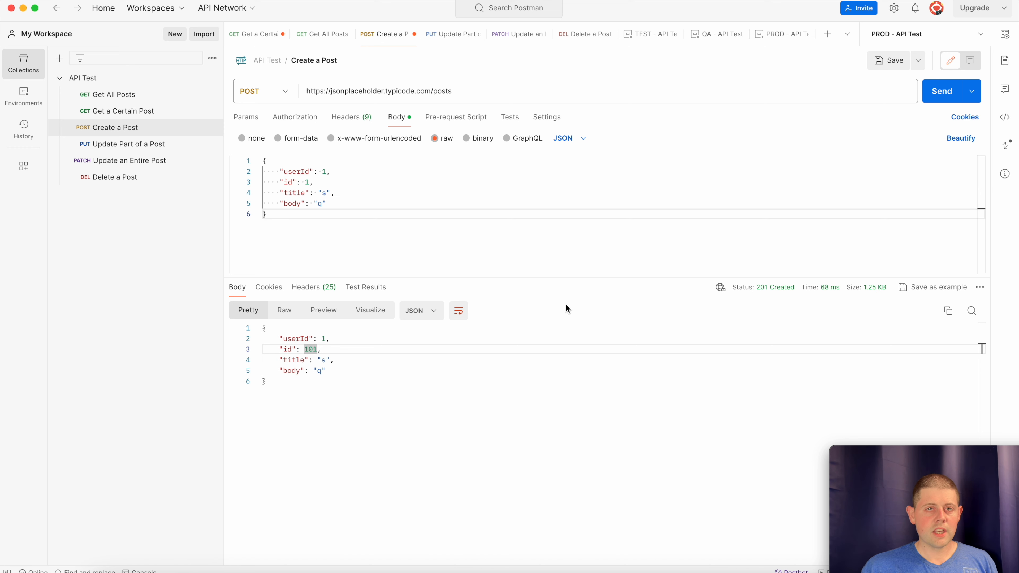